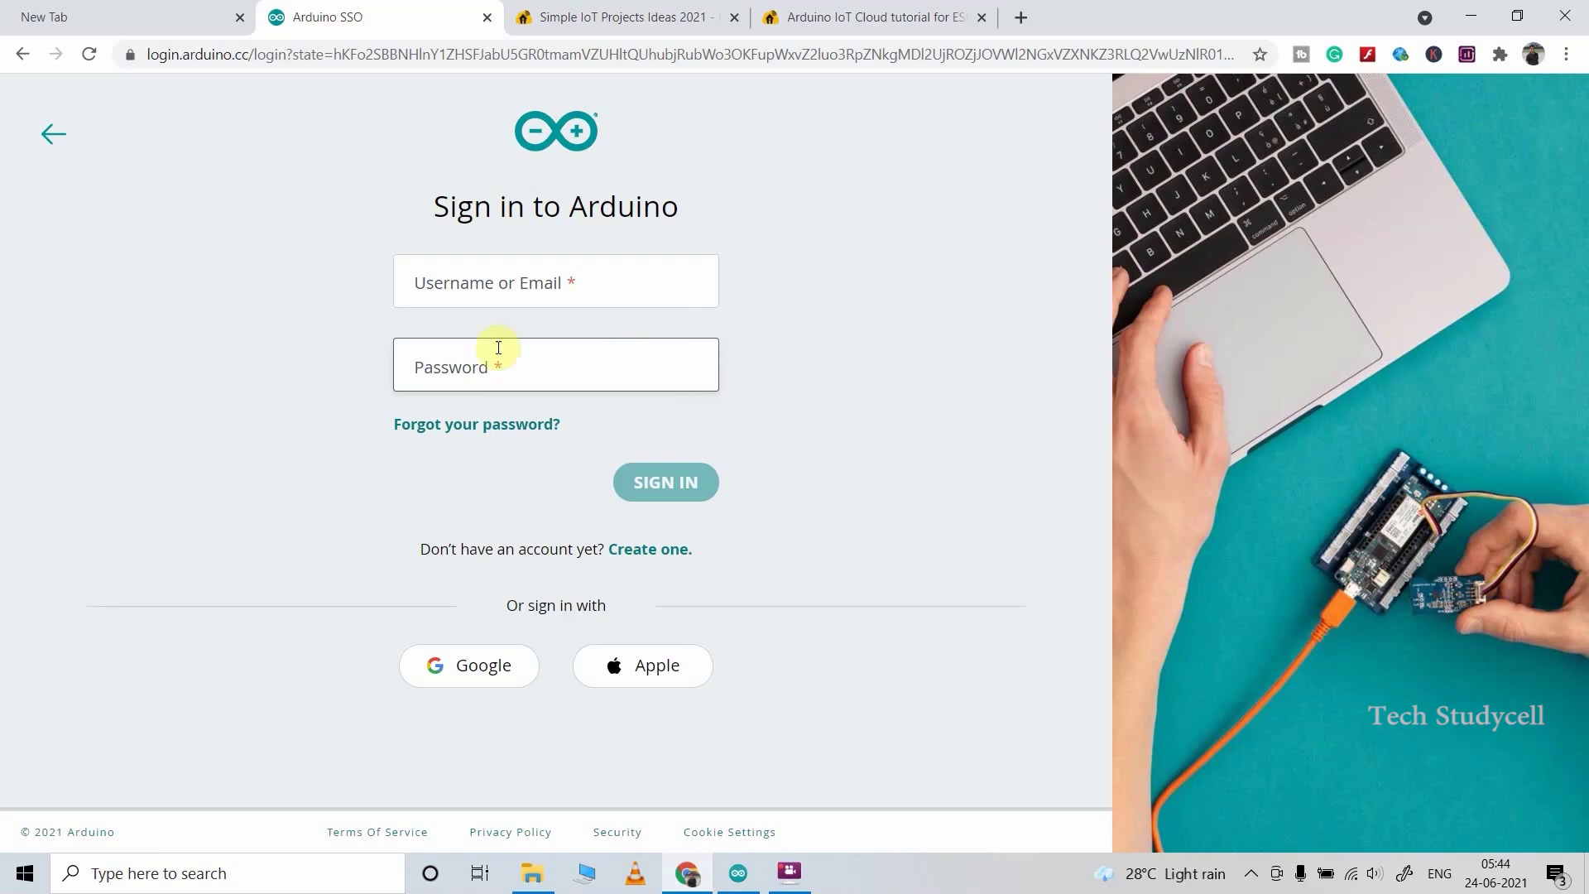
Step: Look over the account creation, IoT project ideas and IoT Cloud tutorial pages
left_click(665, 553)
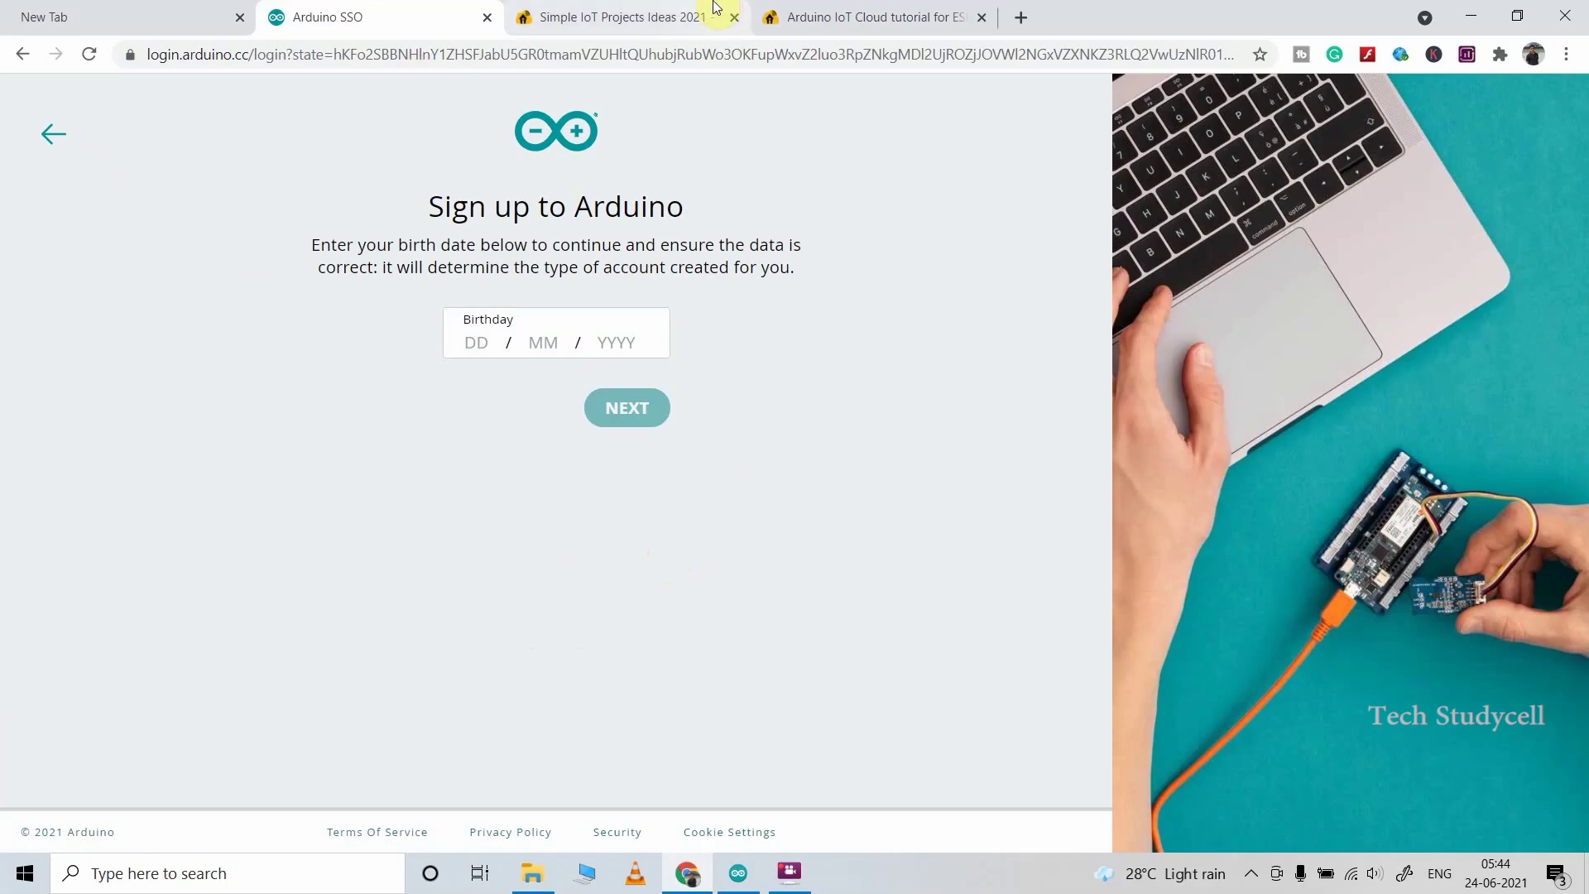
left_click(662, 16)
left_click(866, 17)
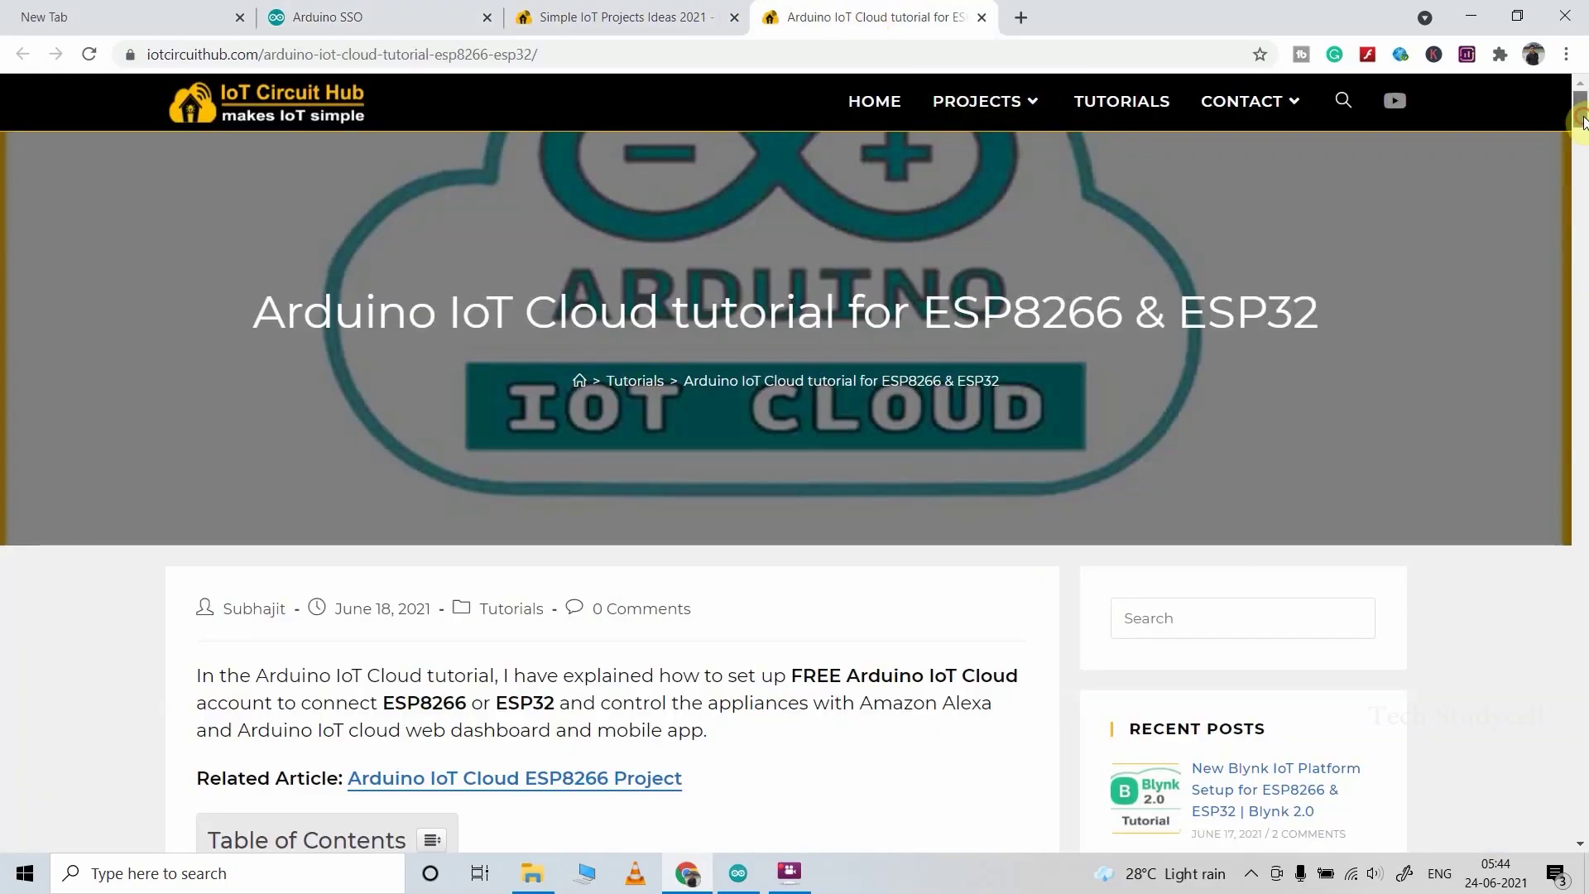
scroll(1568, 166, "down", 15)
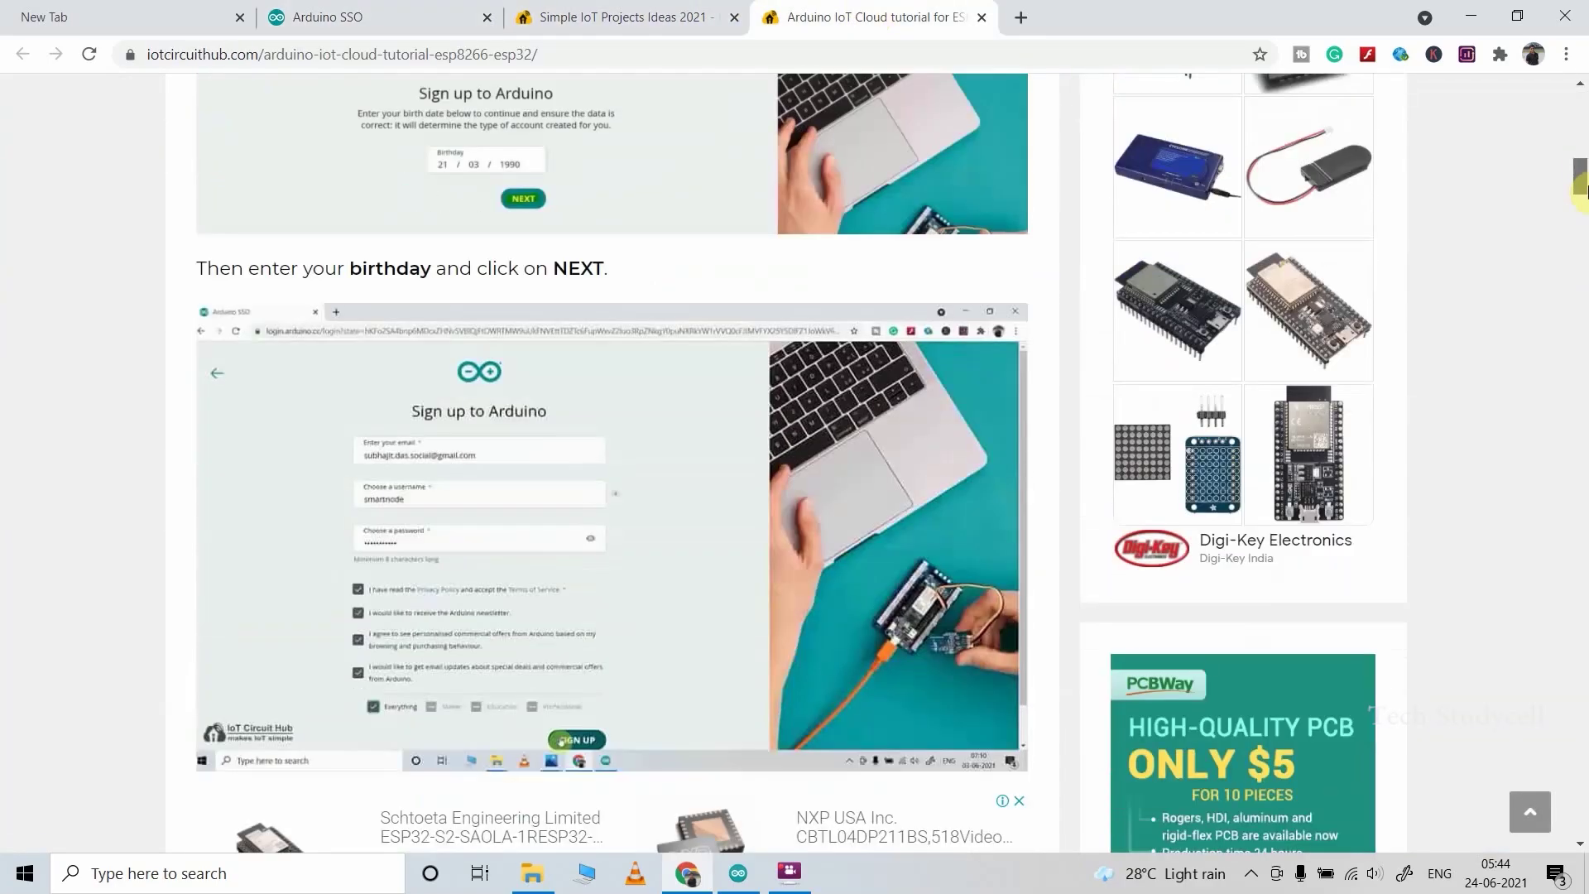
left_click_drag(1581, 186, 1582, 92)
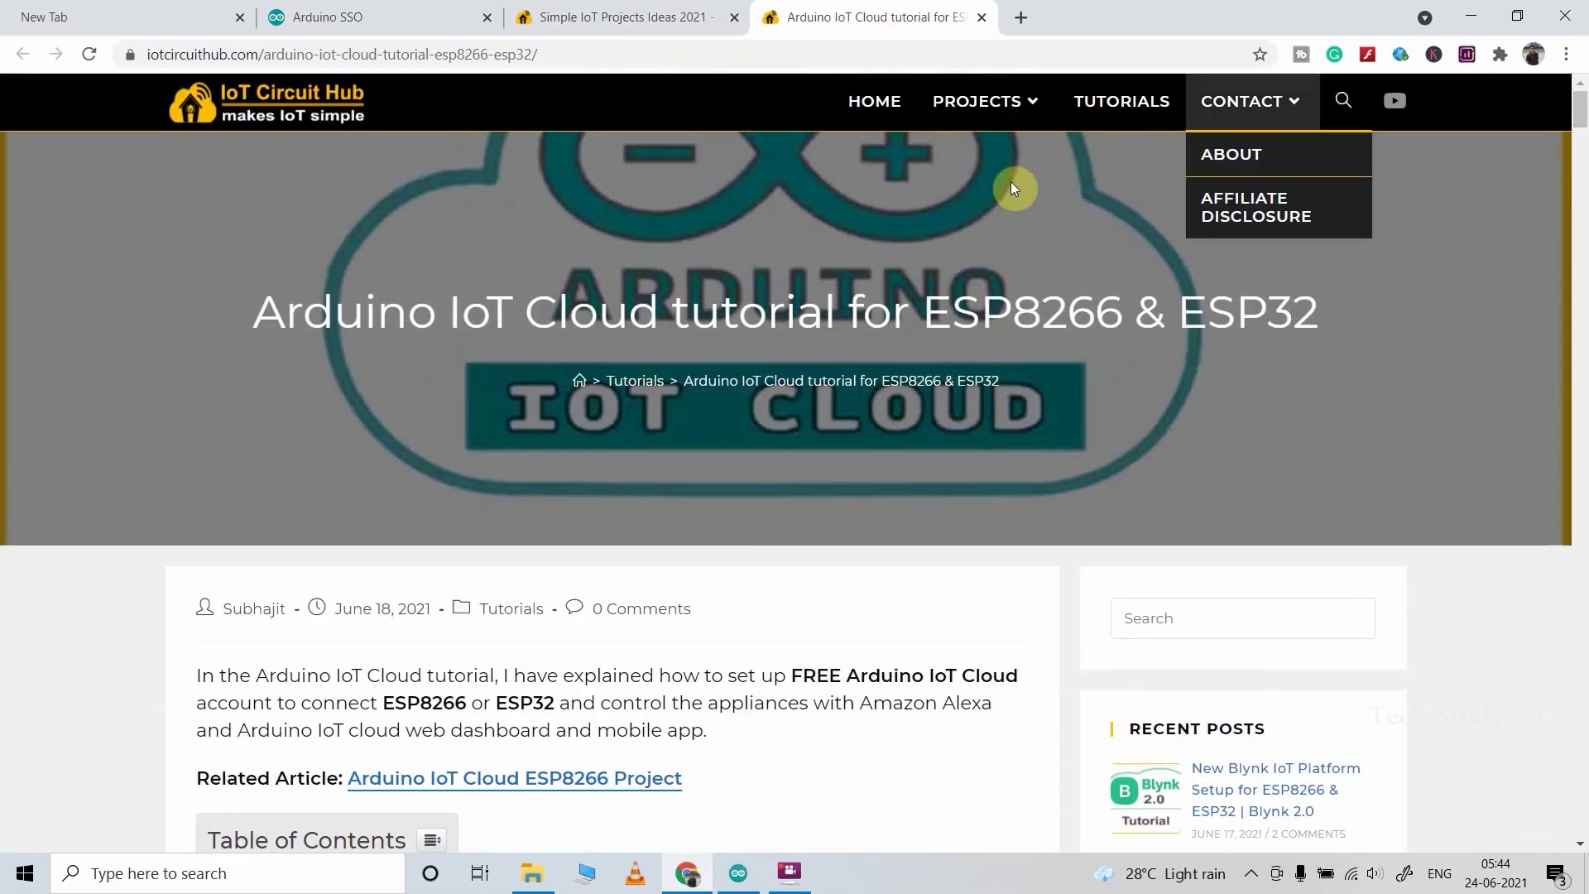
Step: Sign in to the Arduino account with the saved email and the account password
left_click(348, 15)
left_click(484, 283)
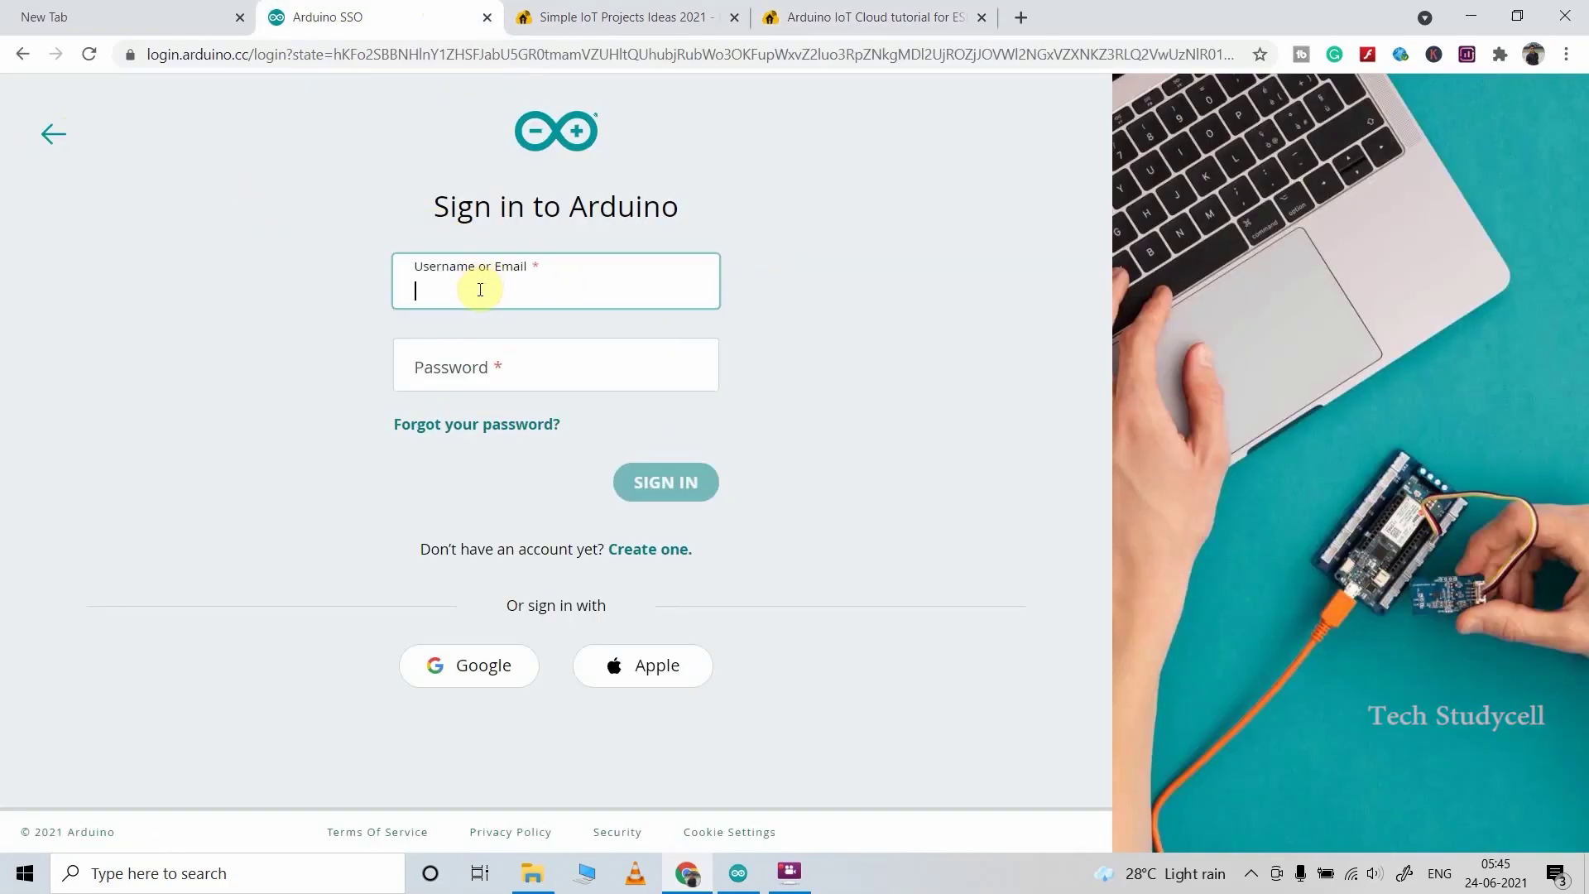
left_click(515, 374)
left_click(508, 367)
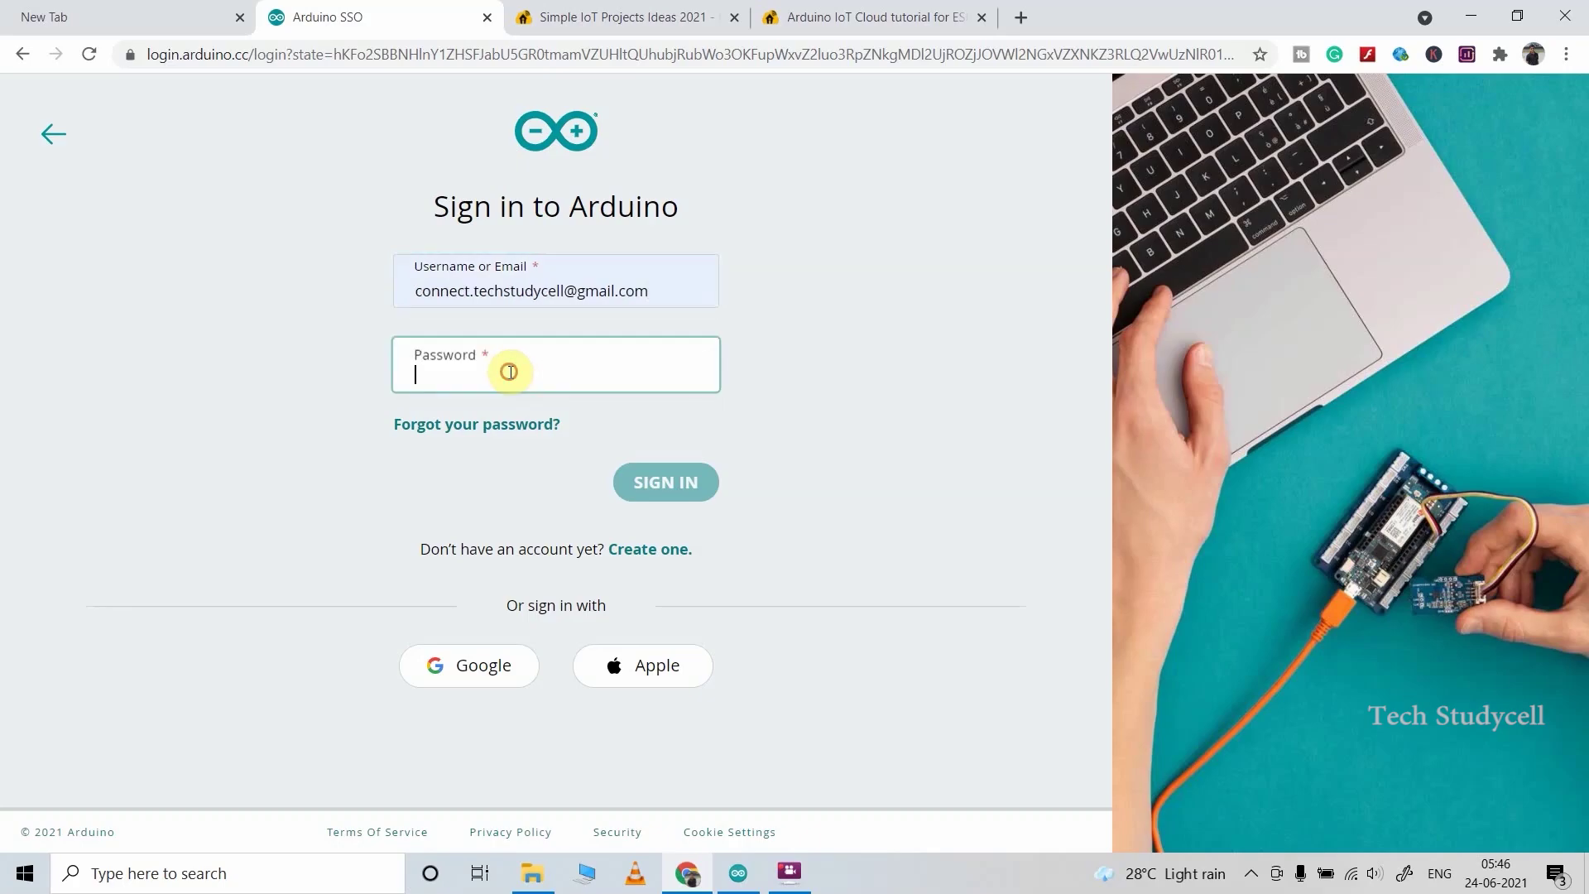
type("a")
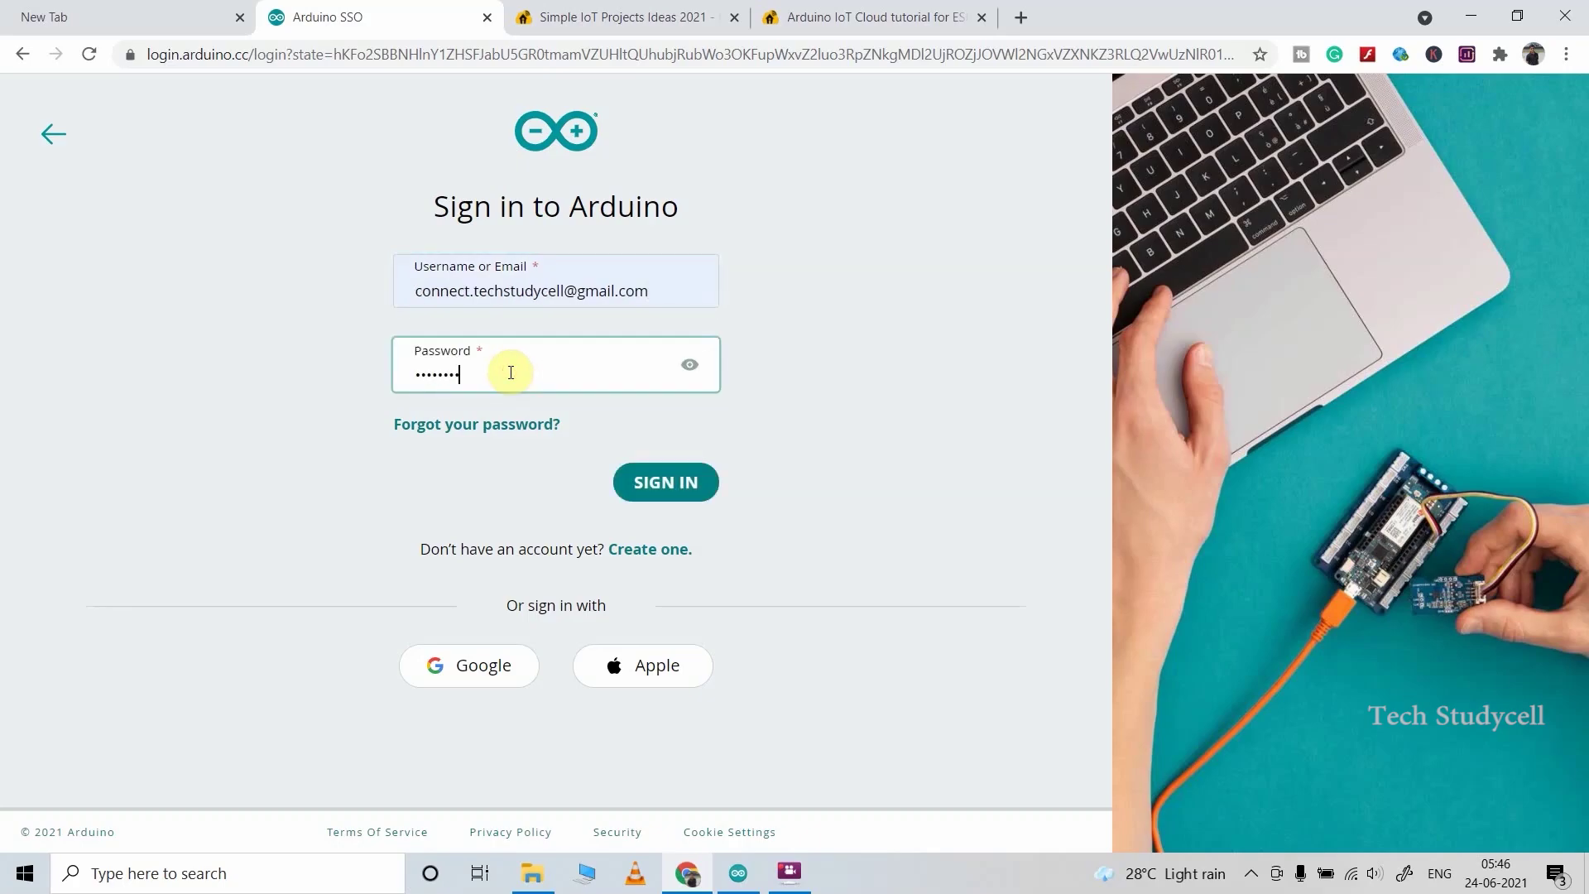
left_click(660, 480)
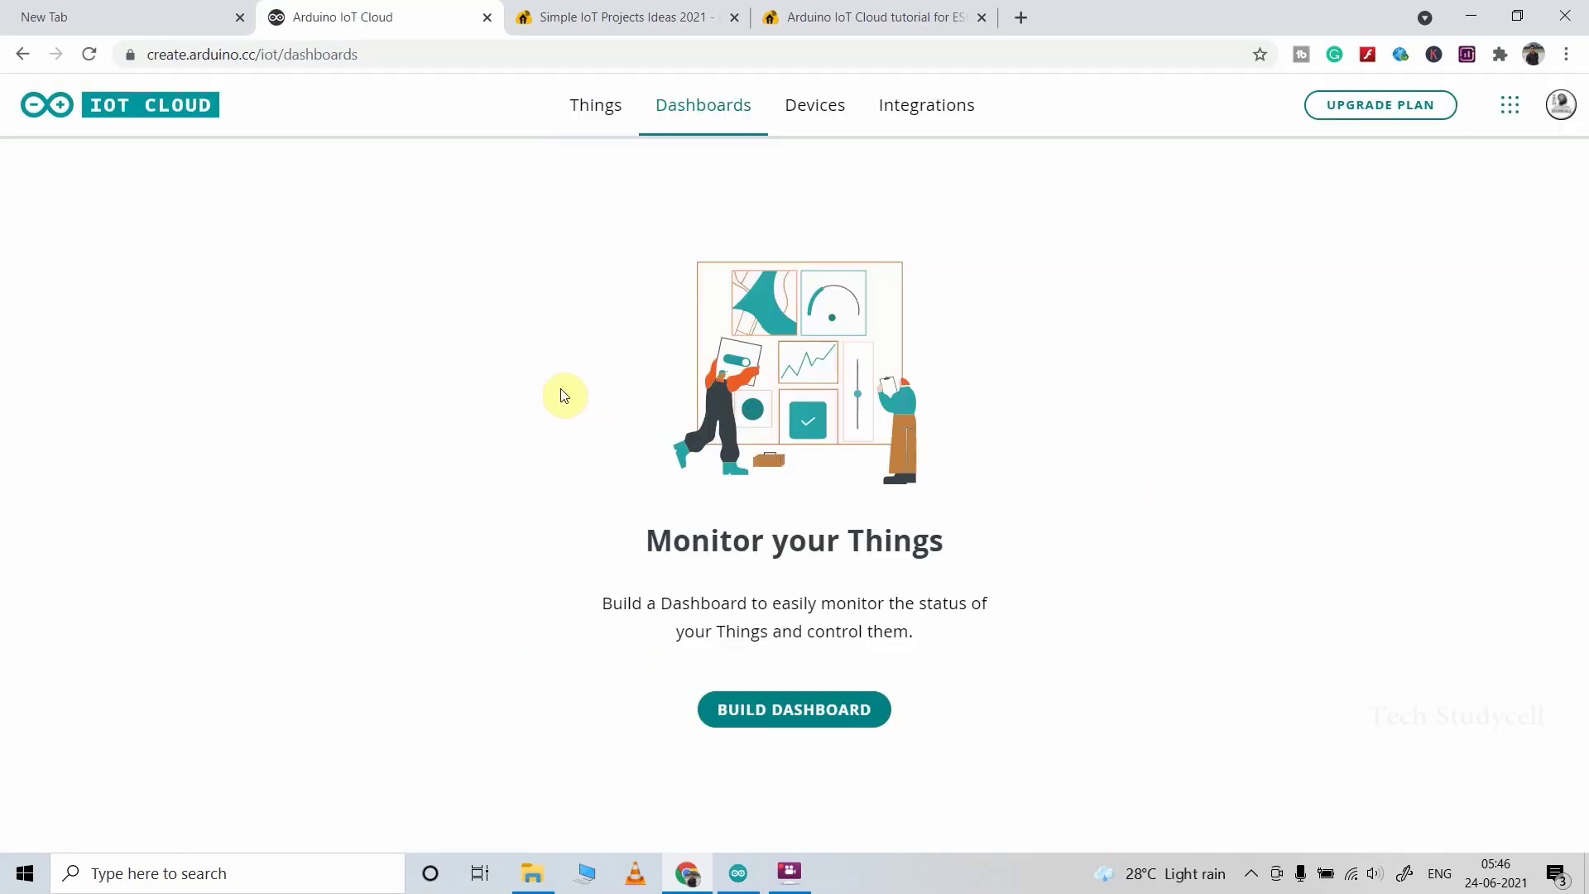
Step: Create a new Thing and start setting up a new 3rd party device for it
left_click(591, 113)
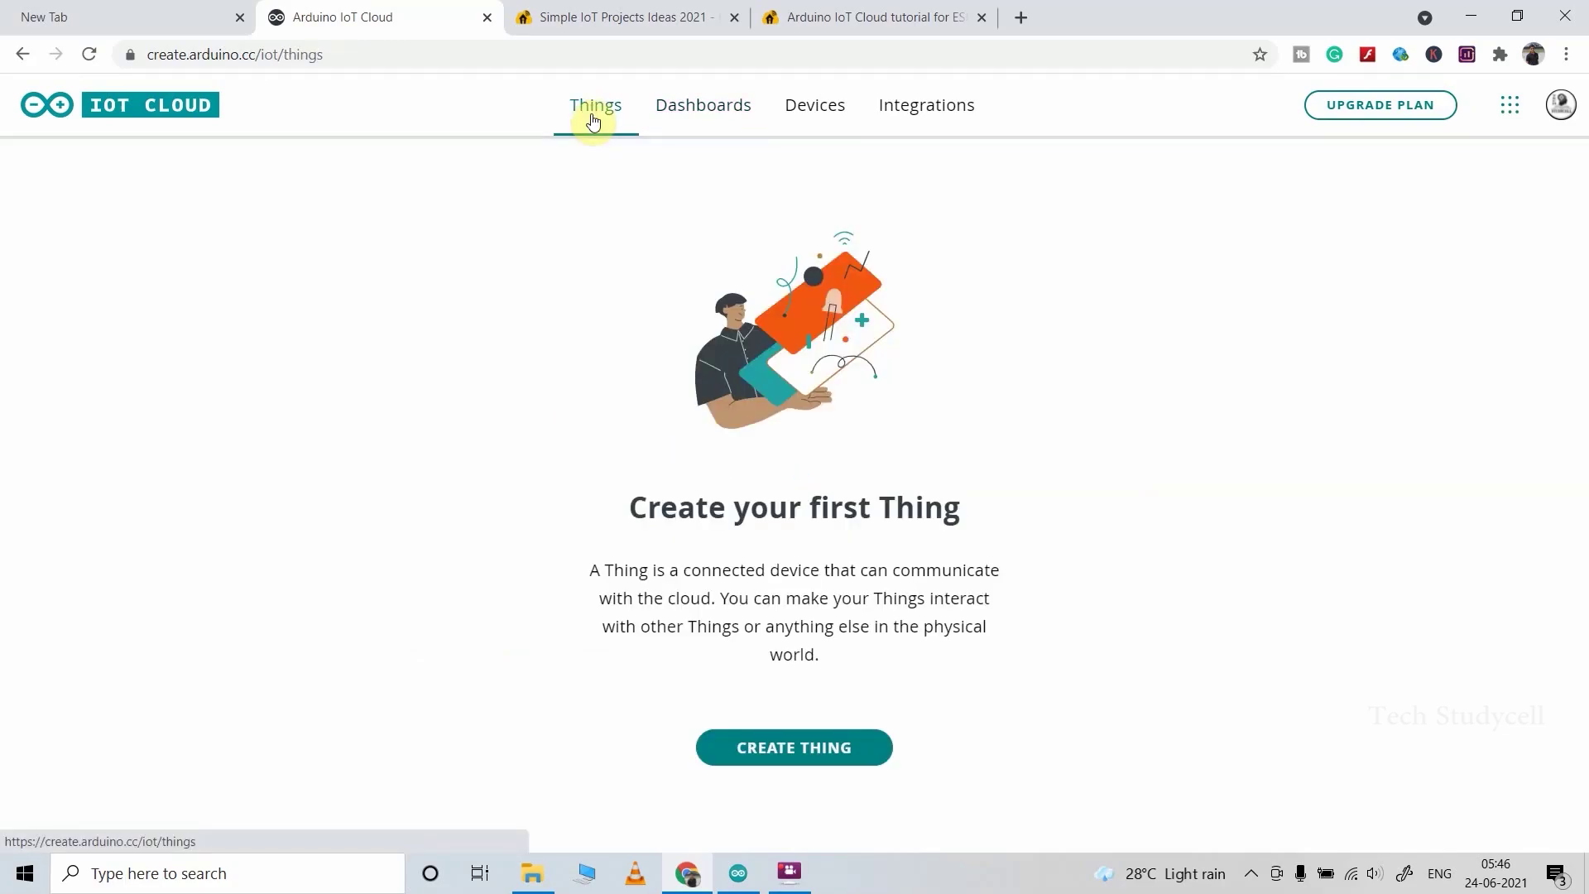
left_click(820, 753)
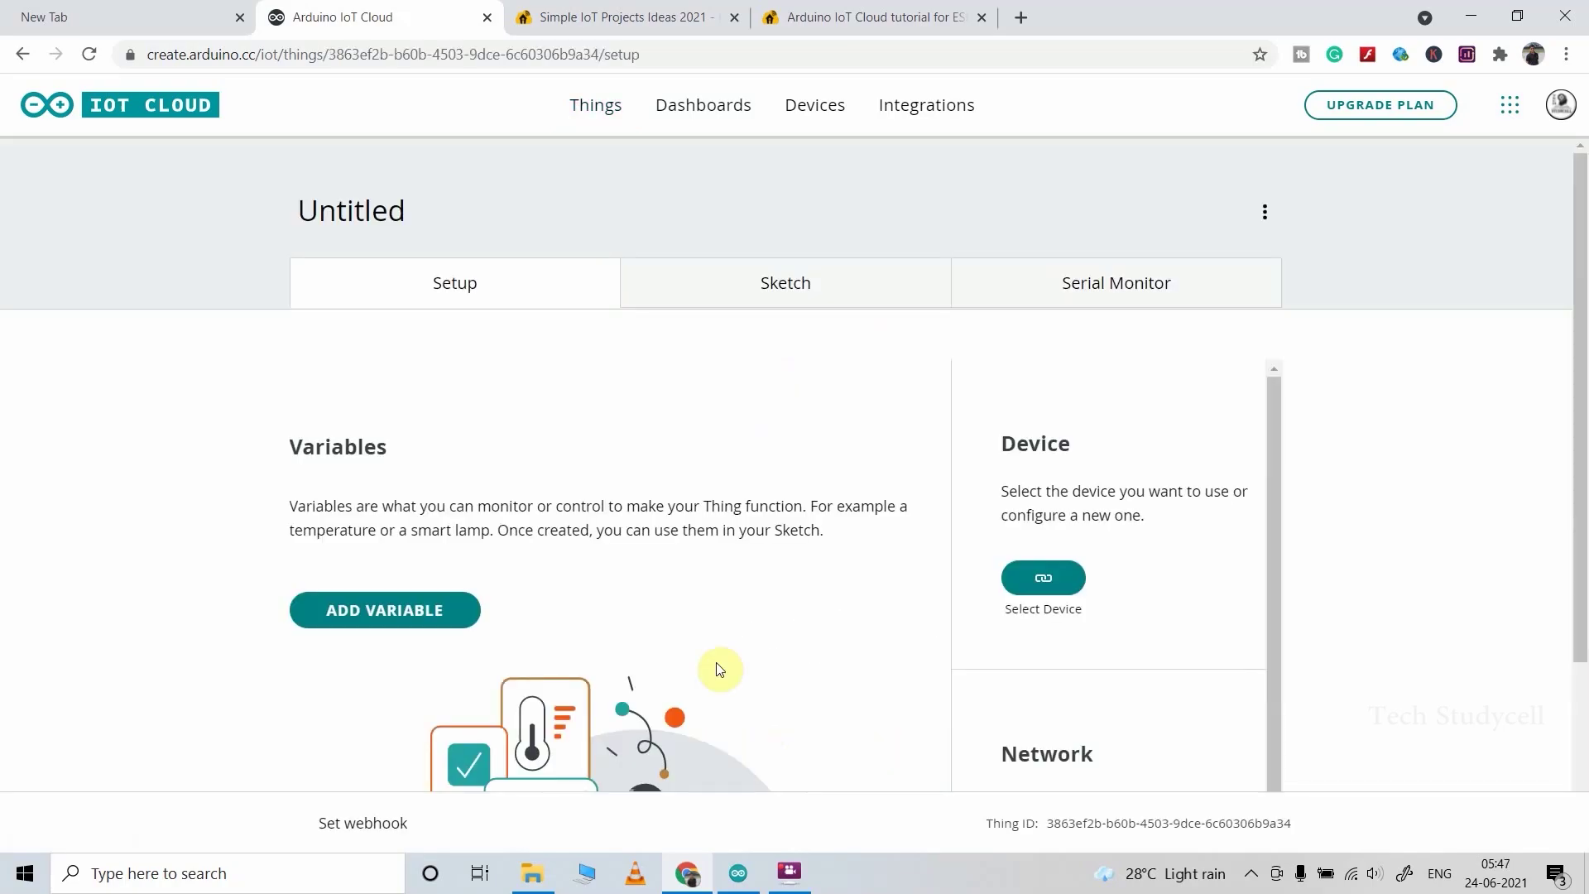
left_click(1041, 580)
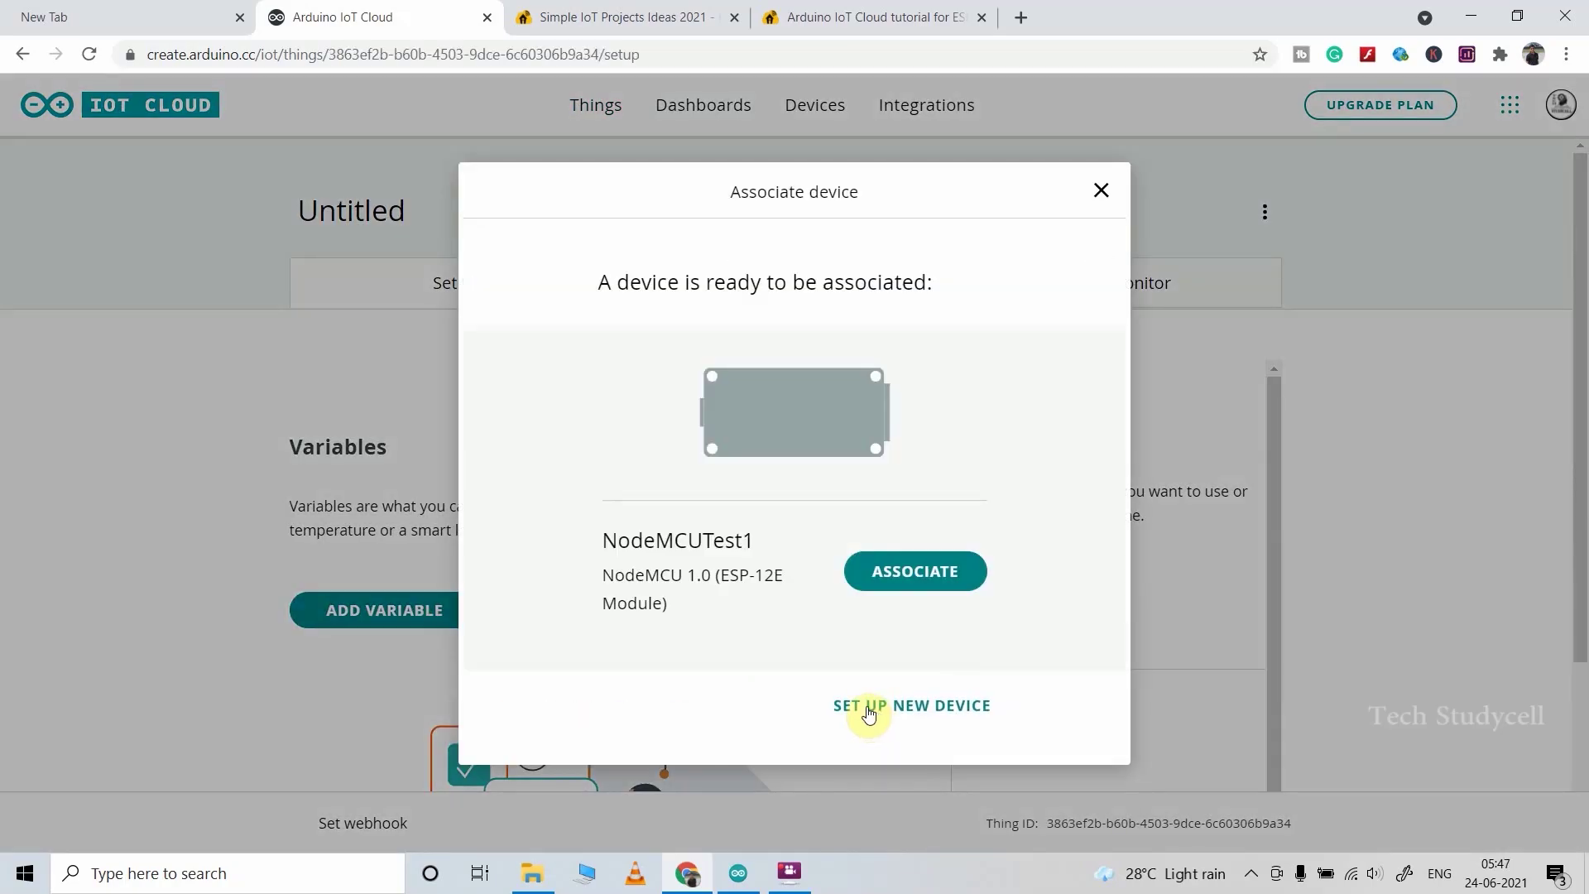
left_click(916, 705)
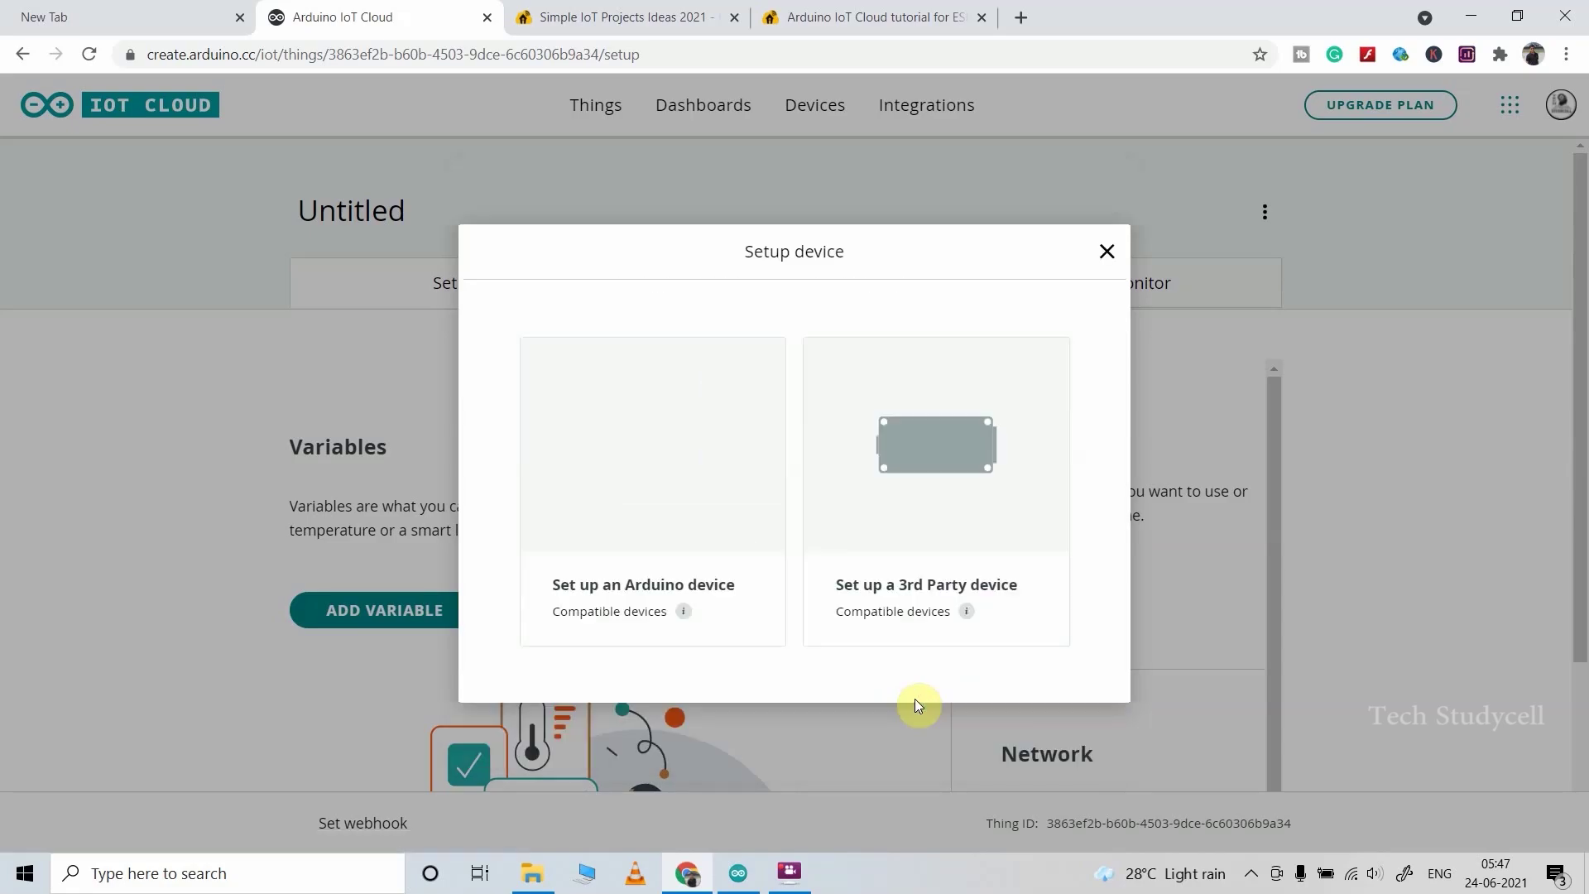
left_click(933, 470)
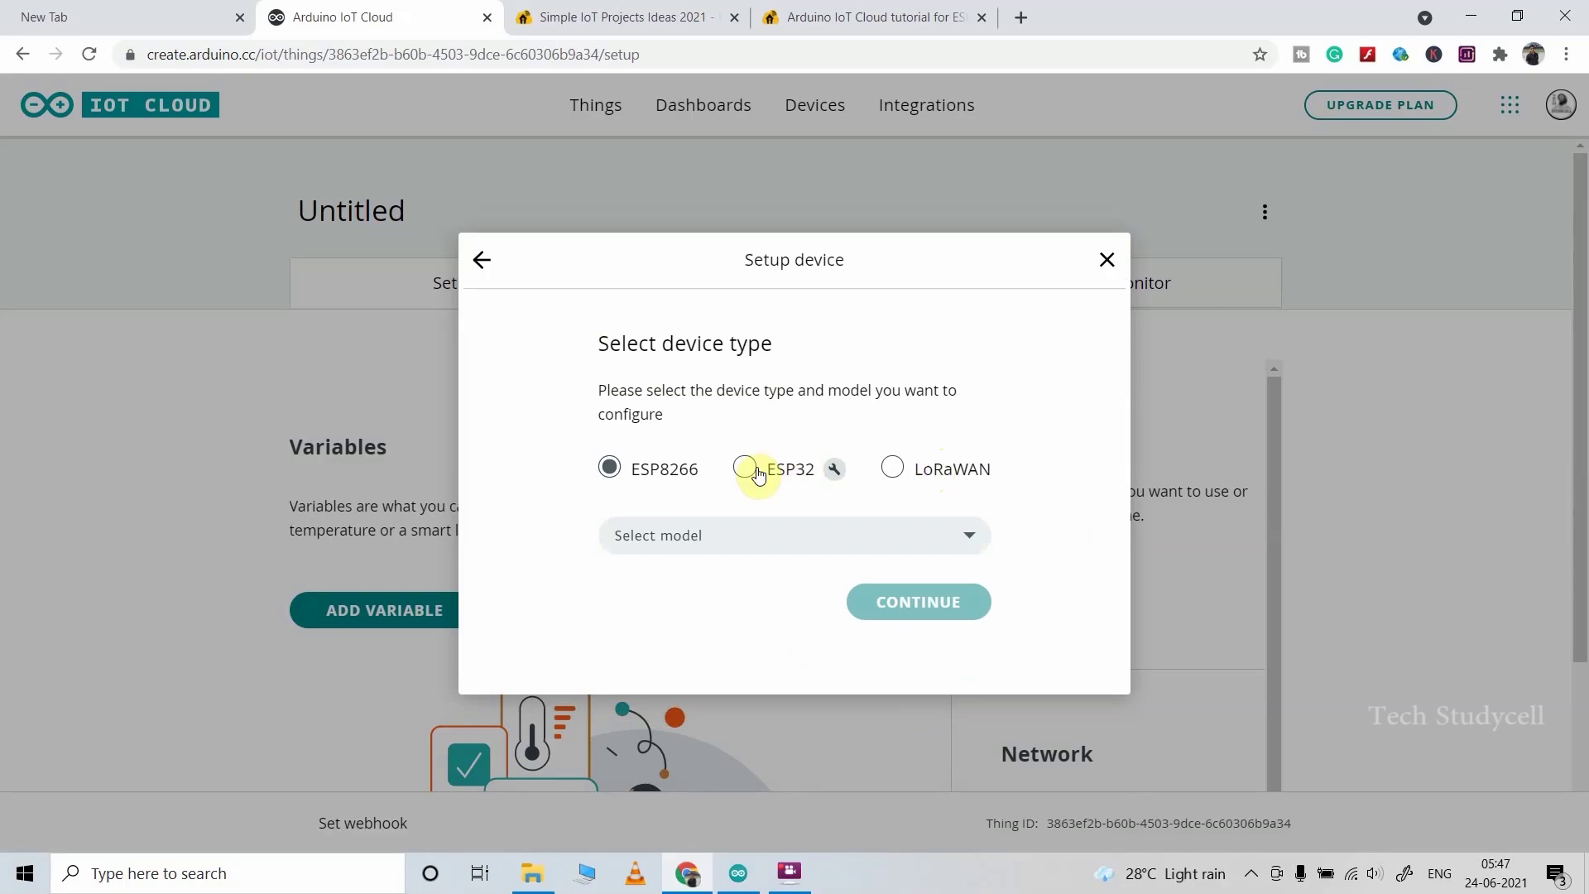
Step: Choose the DOIT ESP32 DEVKIT V1 ESP32 board and name the device ESP32_Node
left_click(970, 537)
left_click_drag(980, 569, 990, 774)
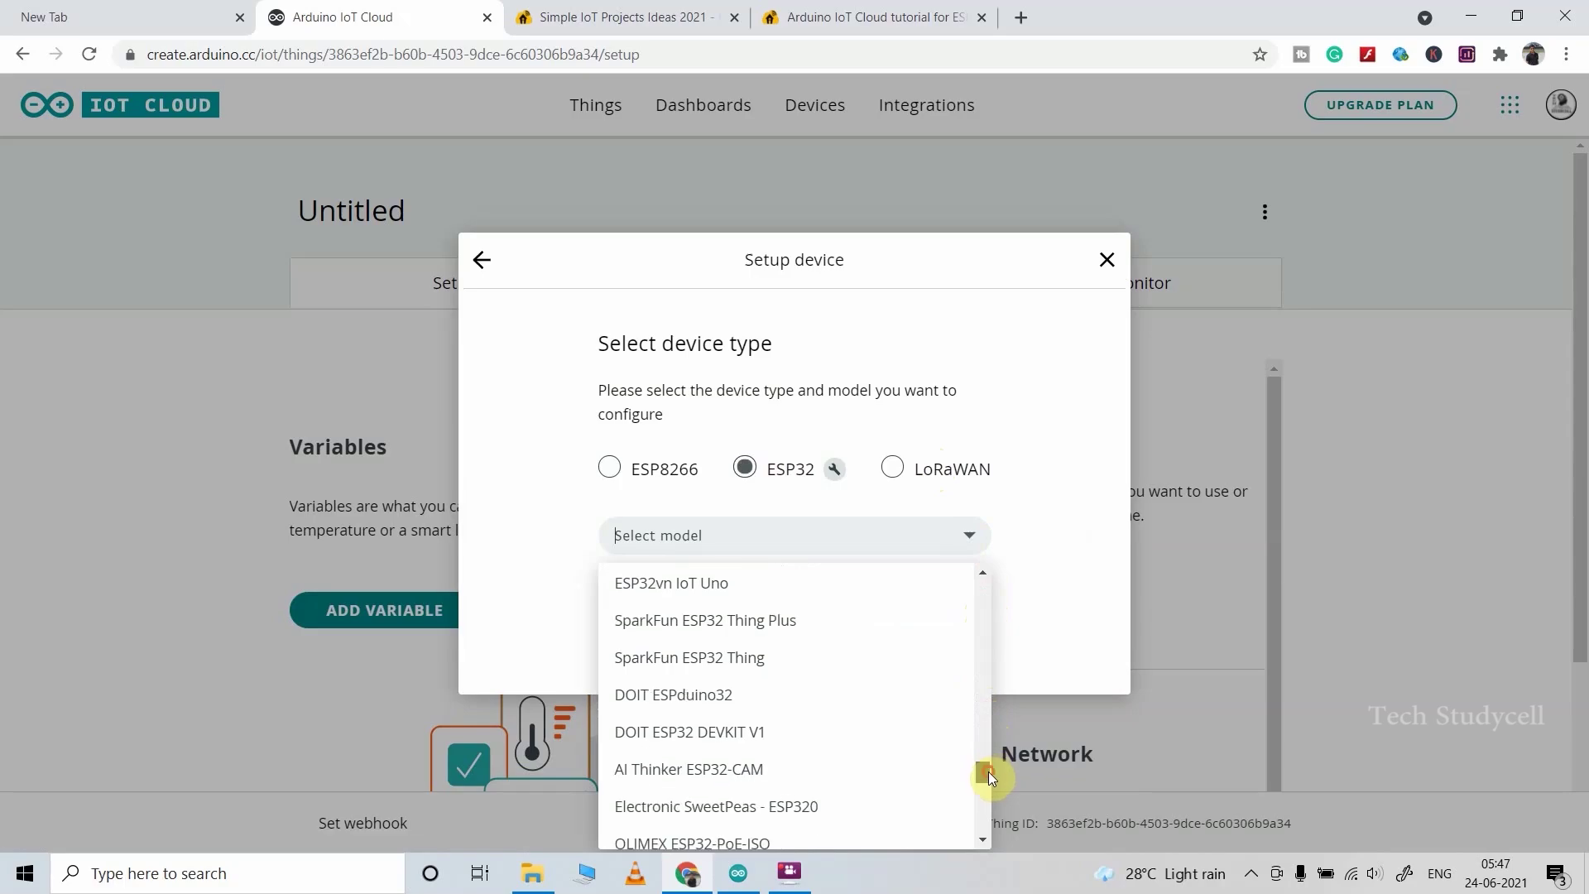
left_click(778, 734)
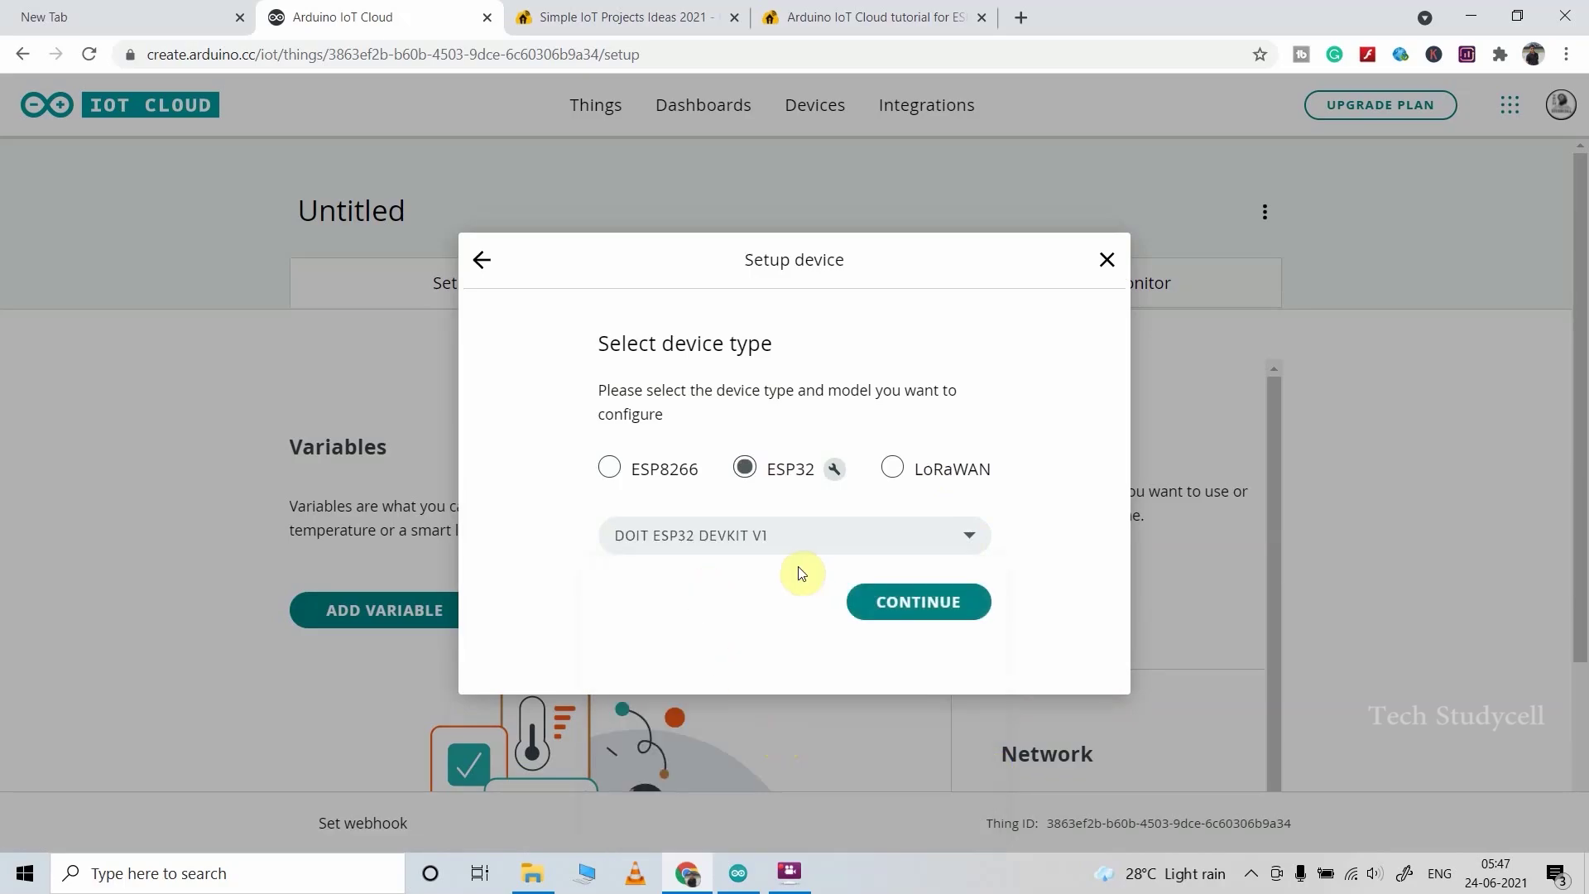
left_click(902, 610)
left_click(759, 609)
double_click(617, 608)
type("ESP32_Node")
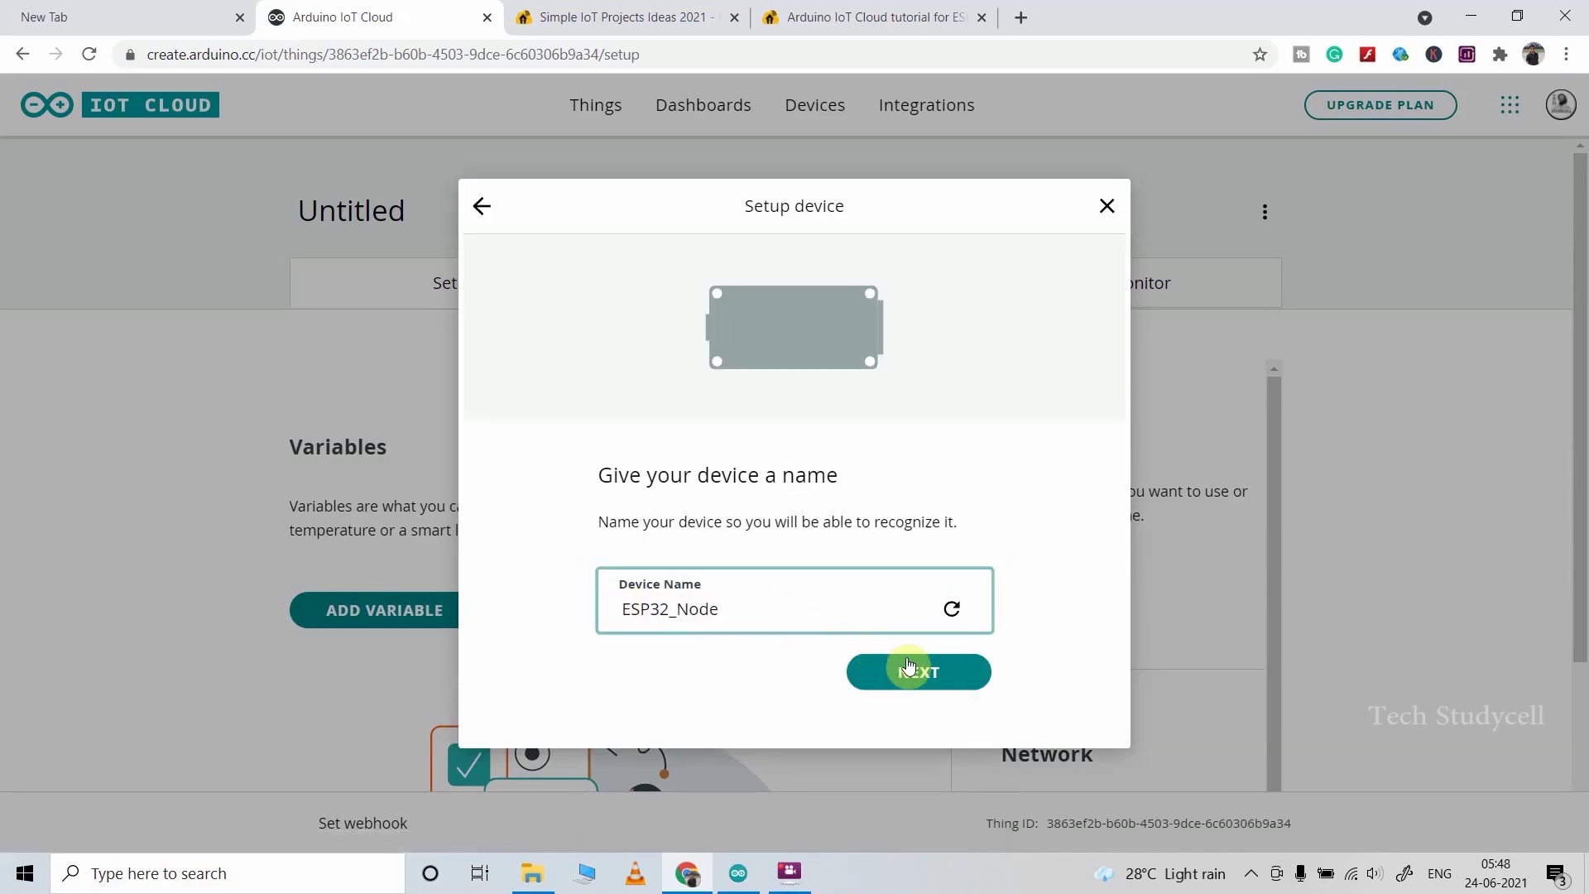
left_click(909, 670)
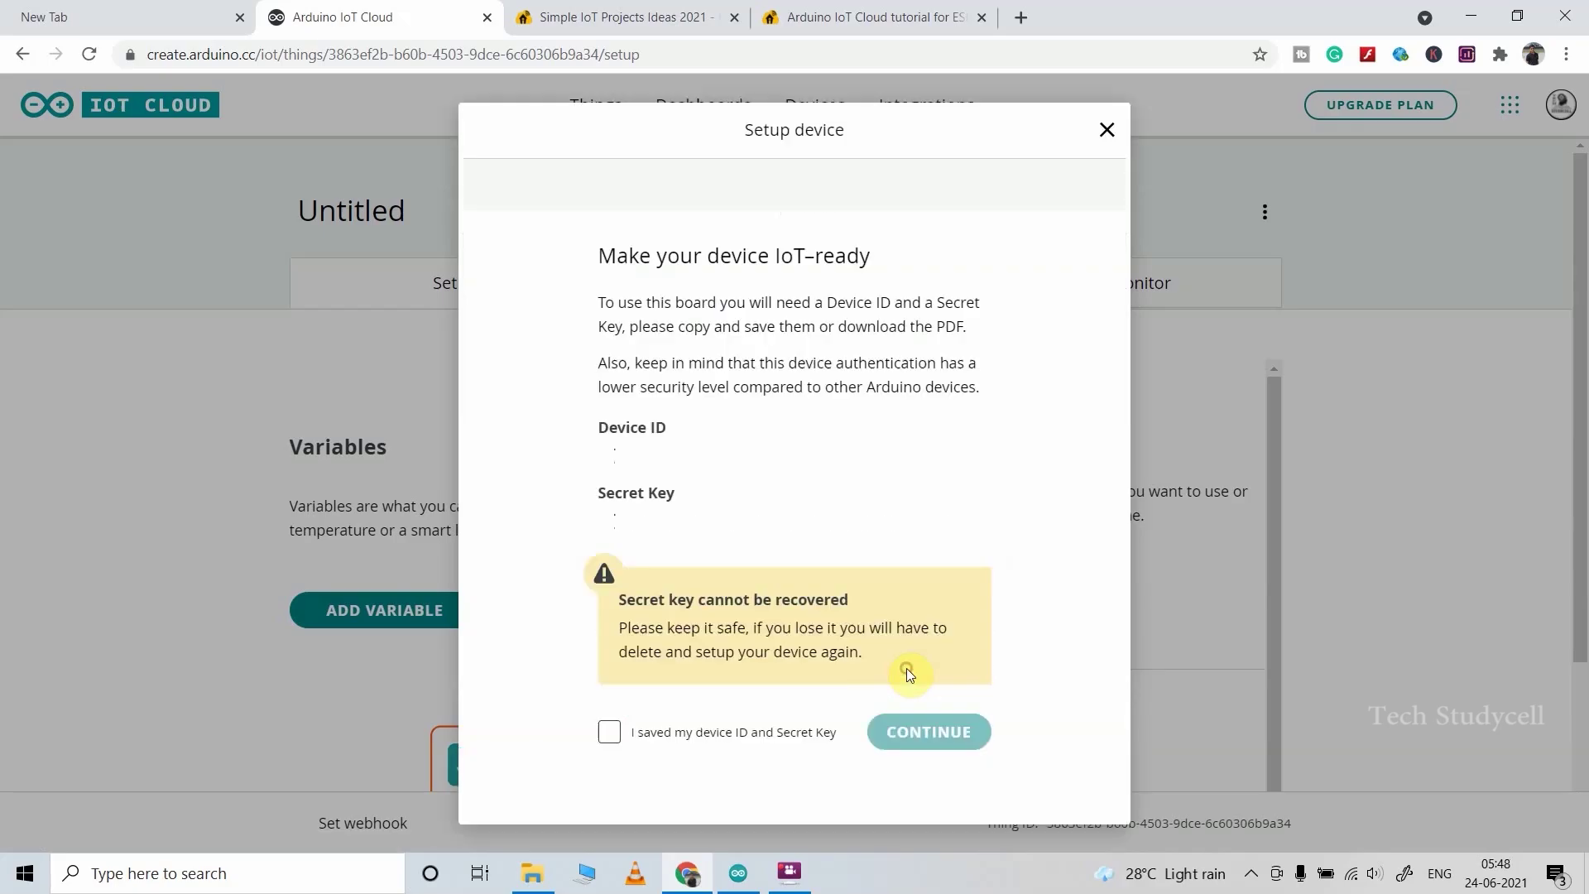
Step: Save the device ID and secret key PDF, confirm it, and finish device setup
left_click_drag(1114, 464, 1126, 629)
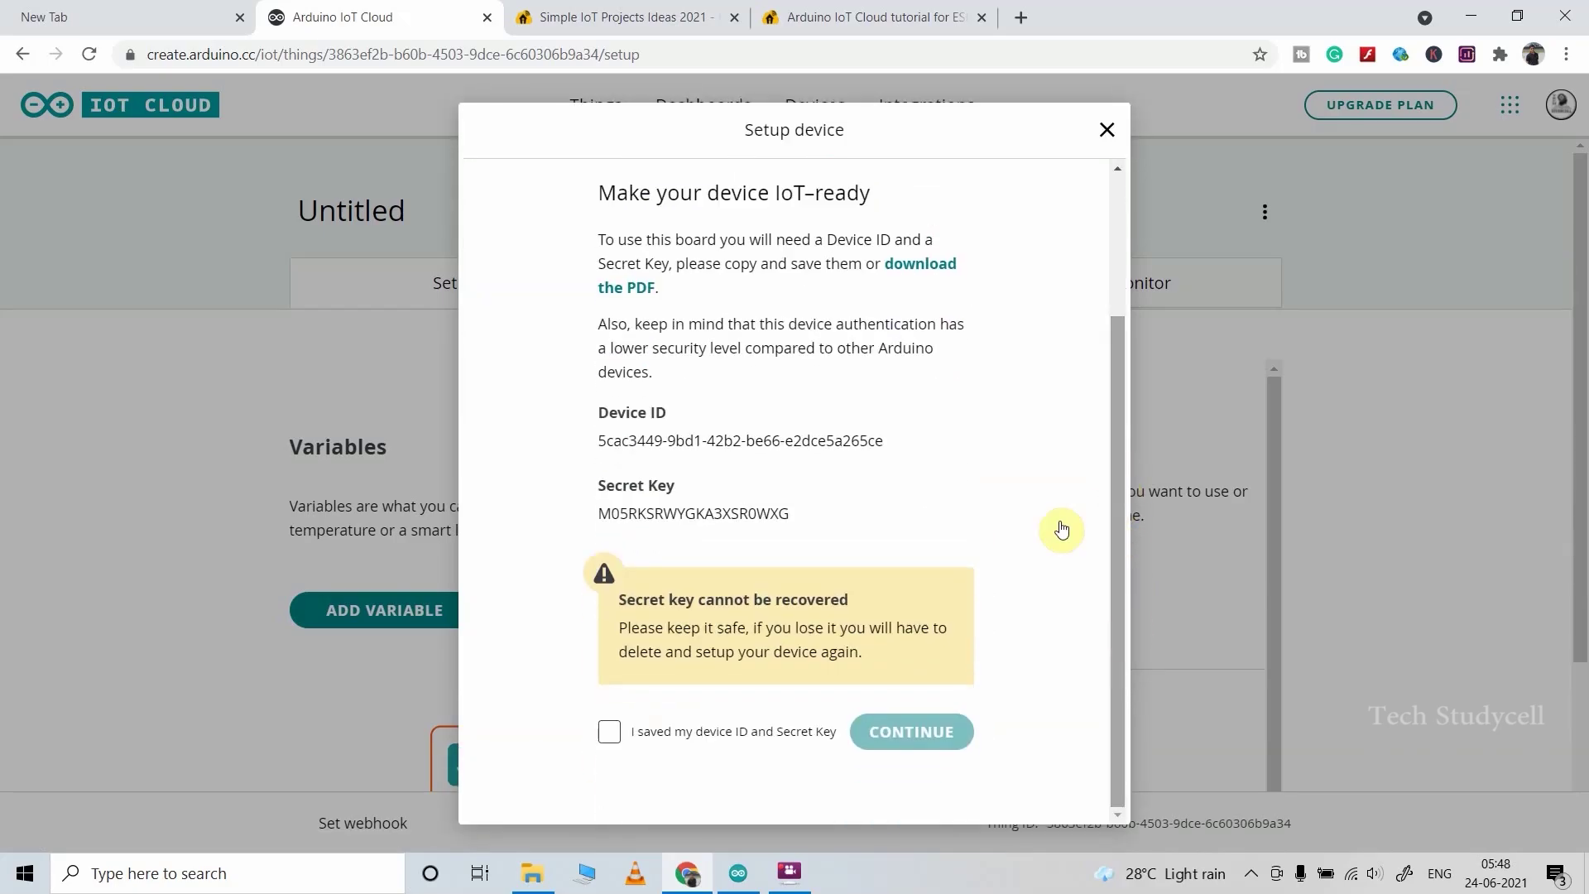
left_click(924, 271)
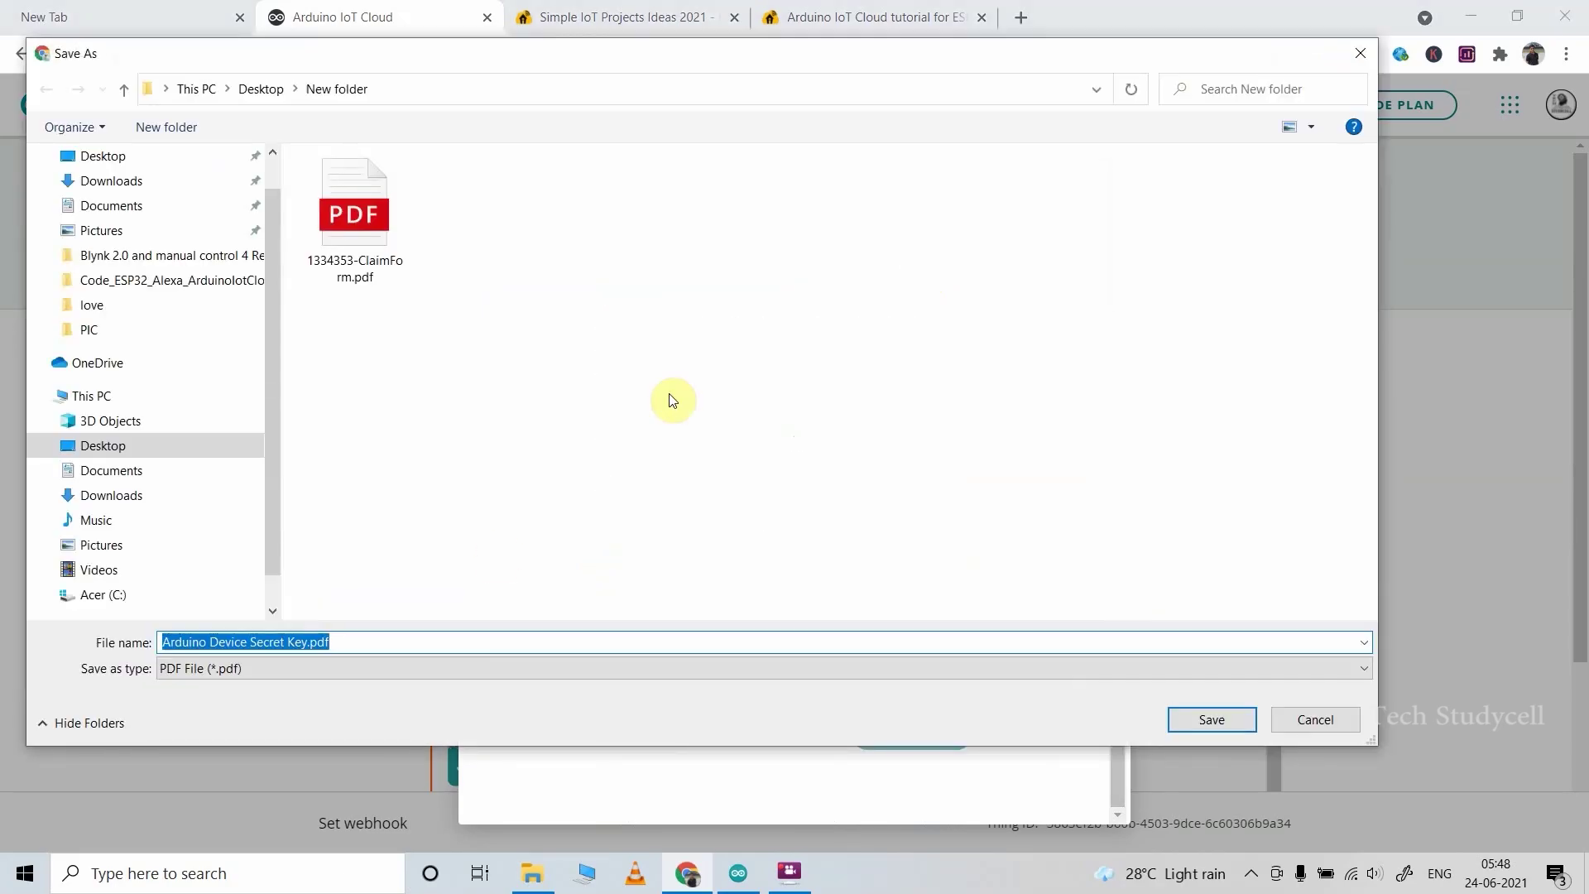
left_click(1210, 721)
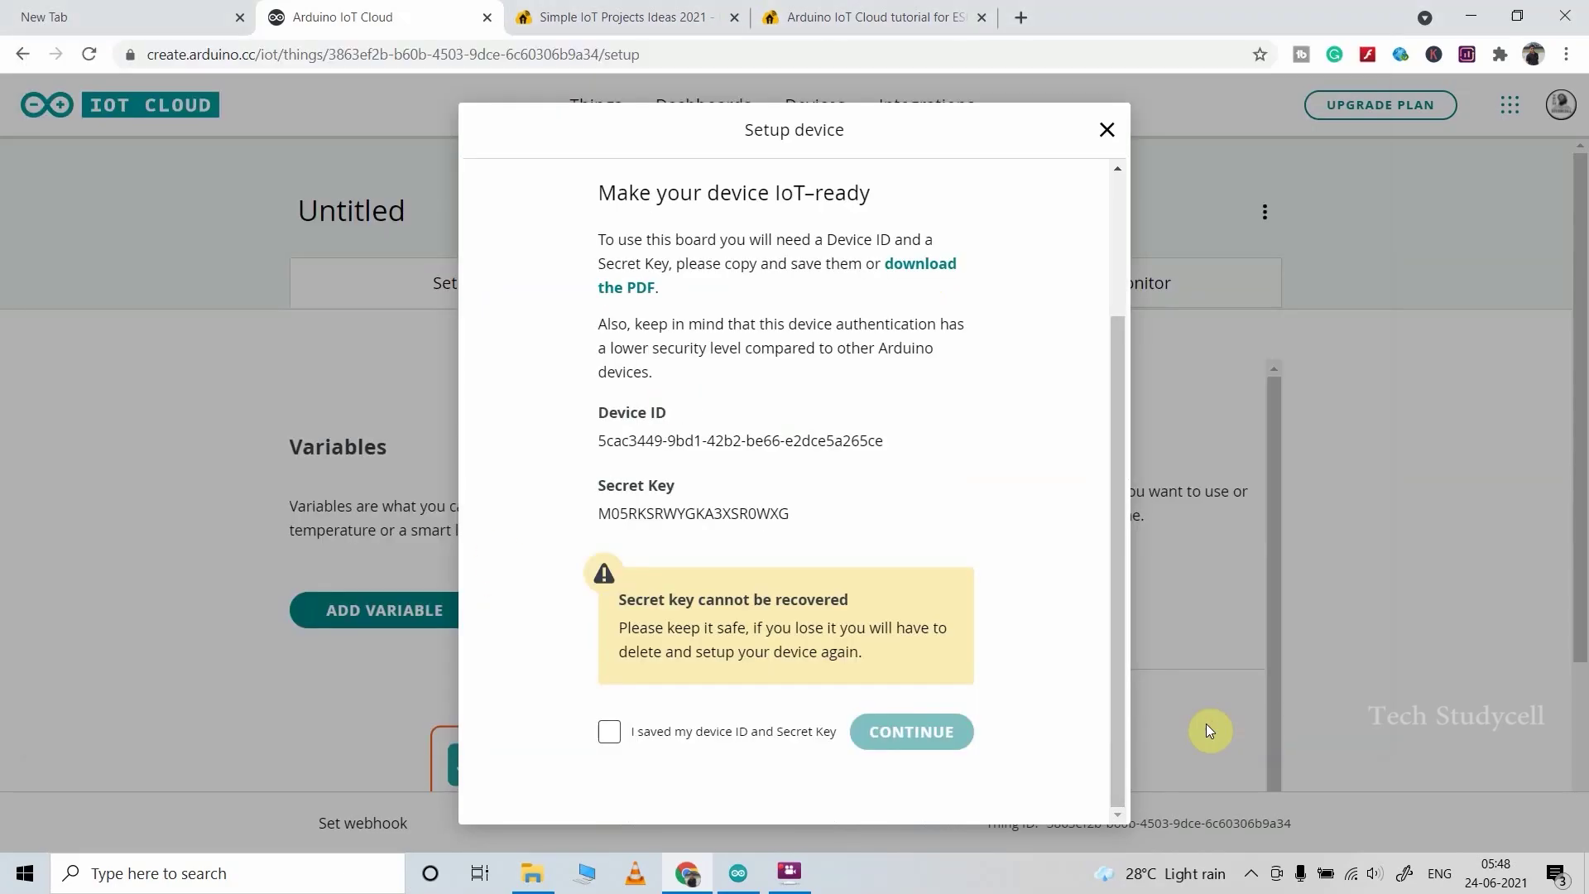
left_click(610, 735)
left_click(902, 734)
left_click(913, 613)
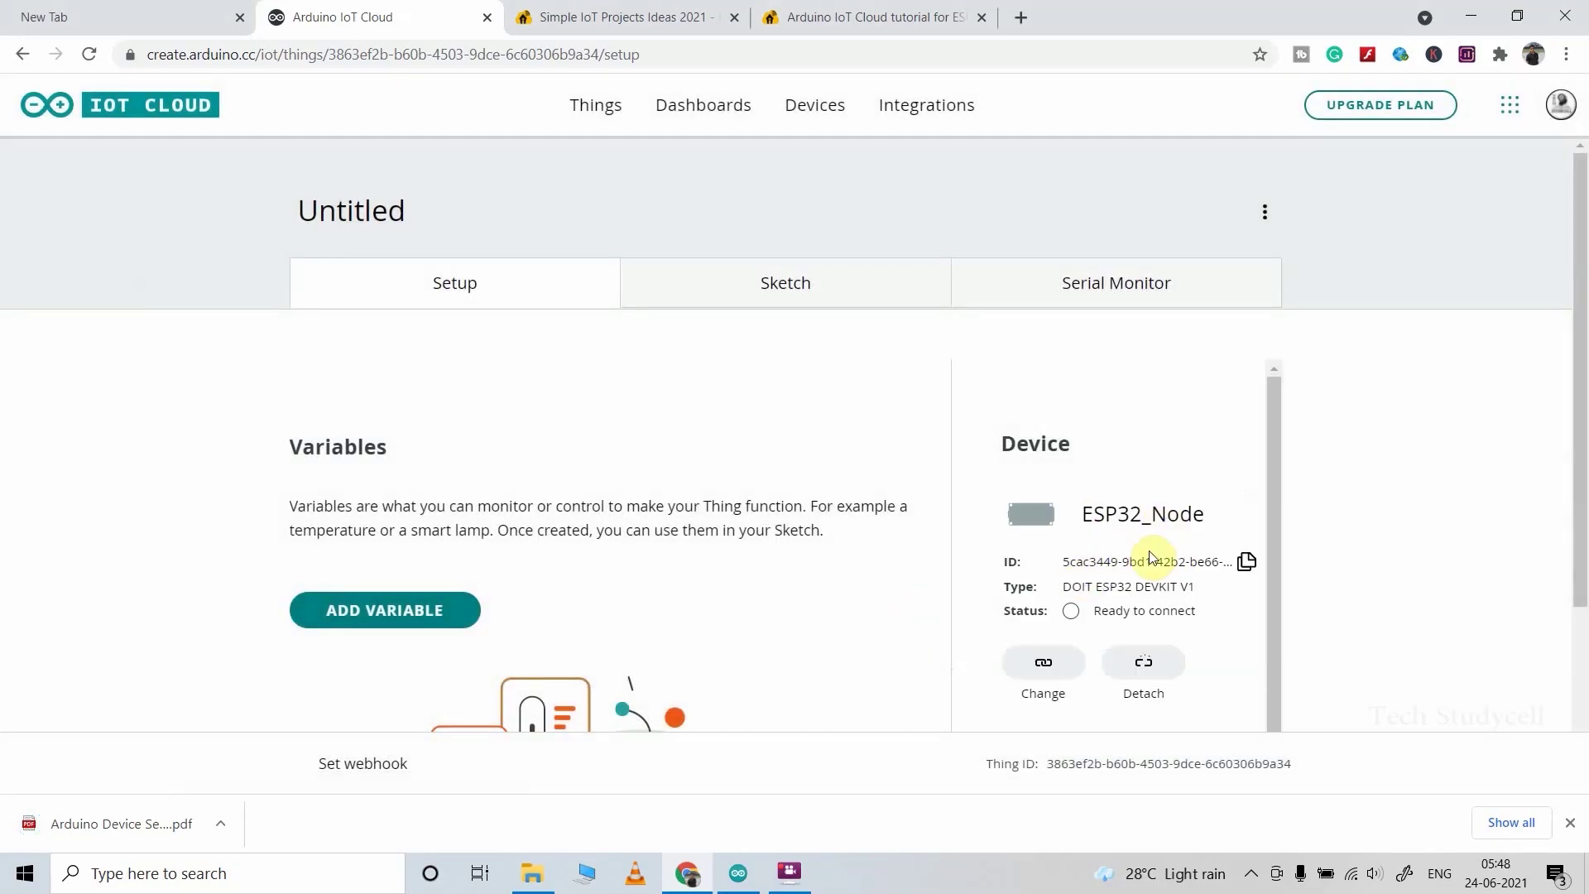
Step: Add a switch1 variable of the Alexa-compatible Switch type to the Thing
scroll(1582, 496, "down", 3)
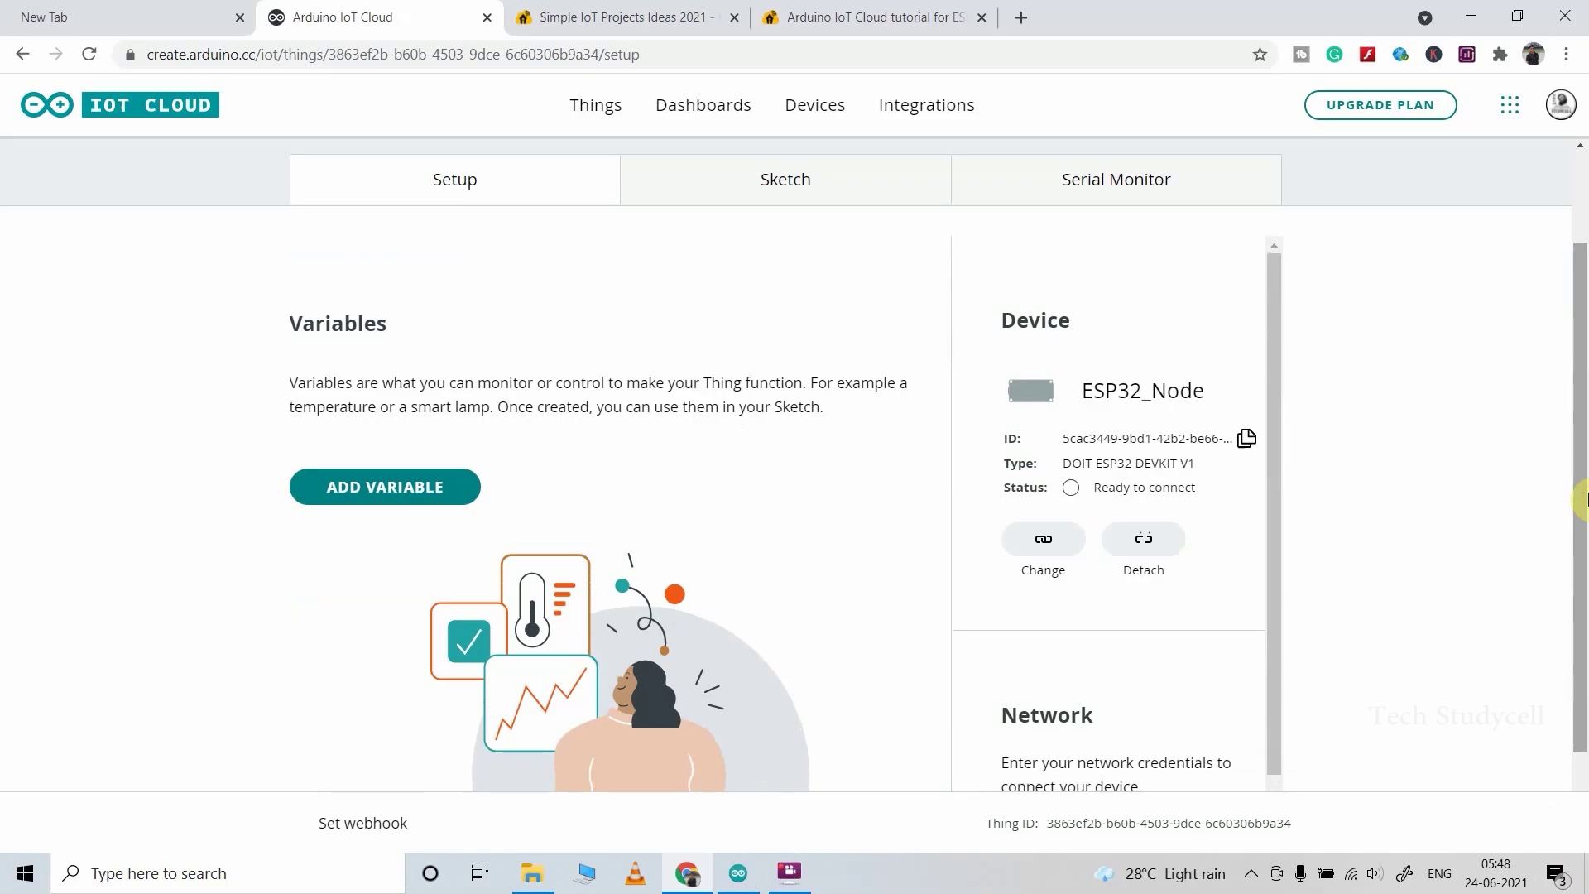
left_click(406, 486)
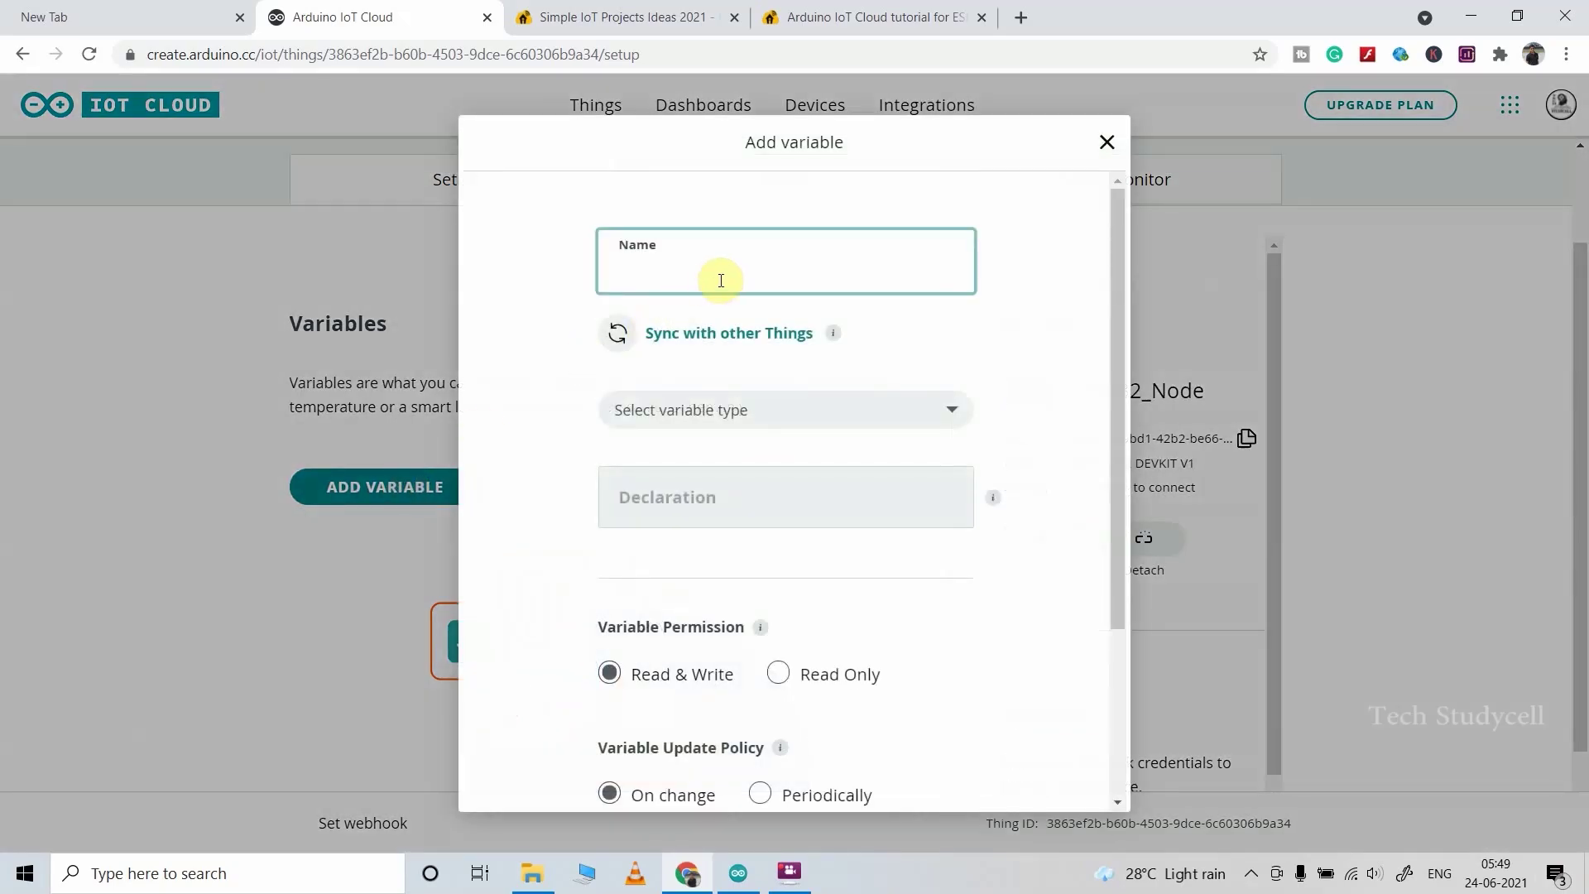
type("s")
type("witch1")
left_click(879, 419)
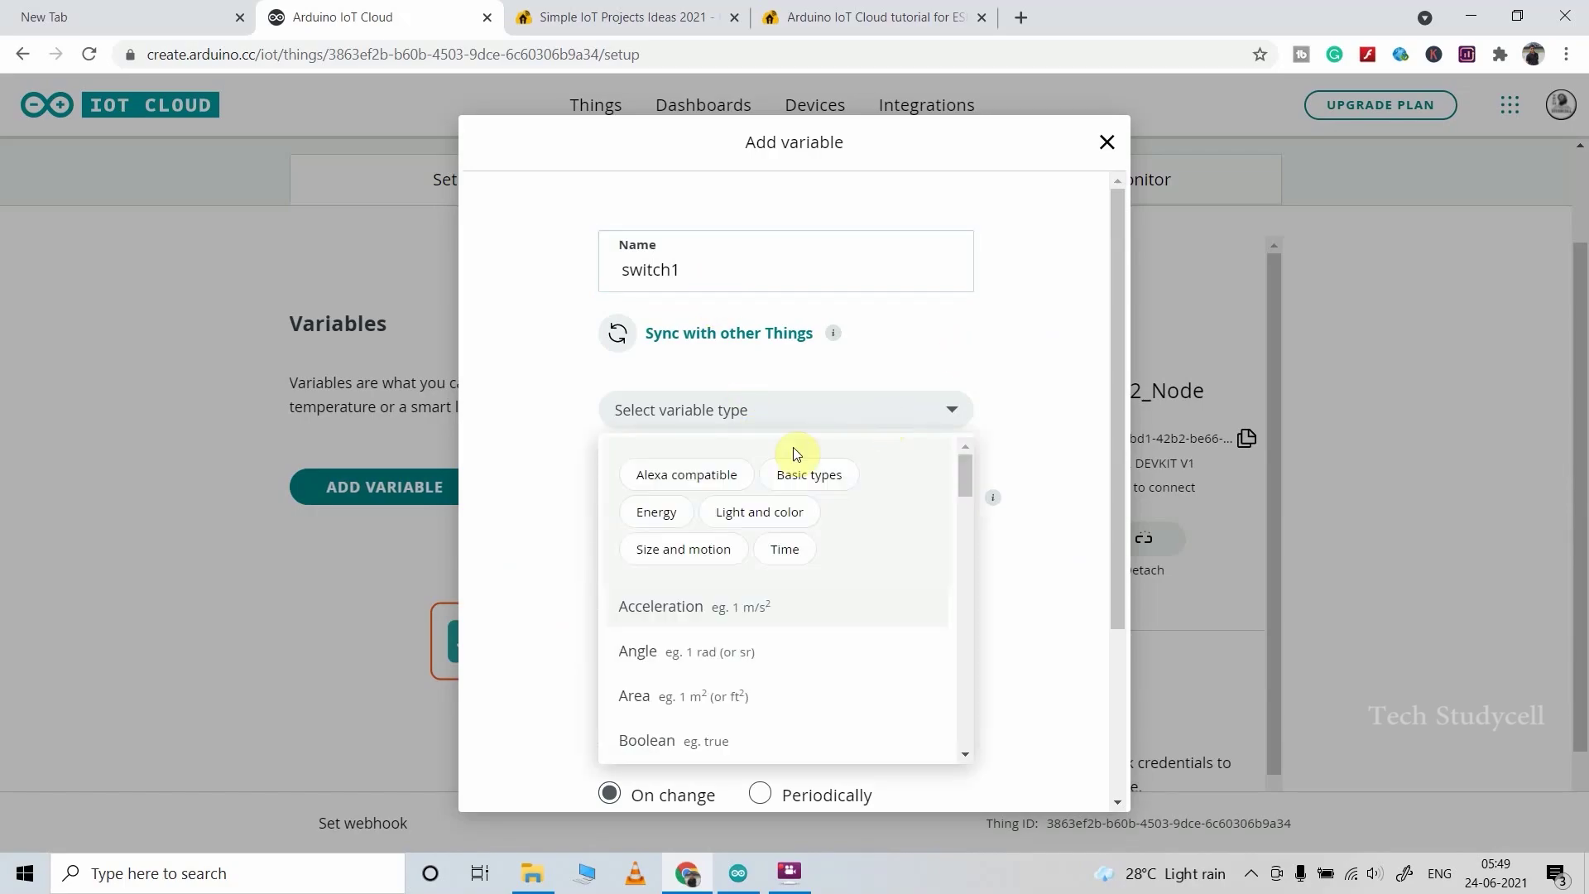
left_click(710, 479)
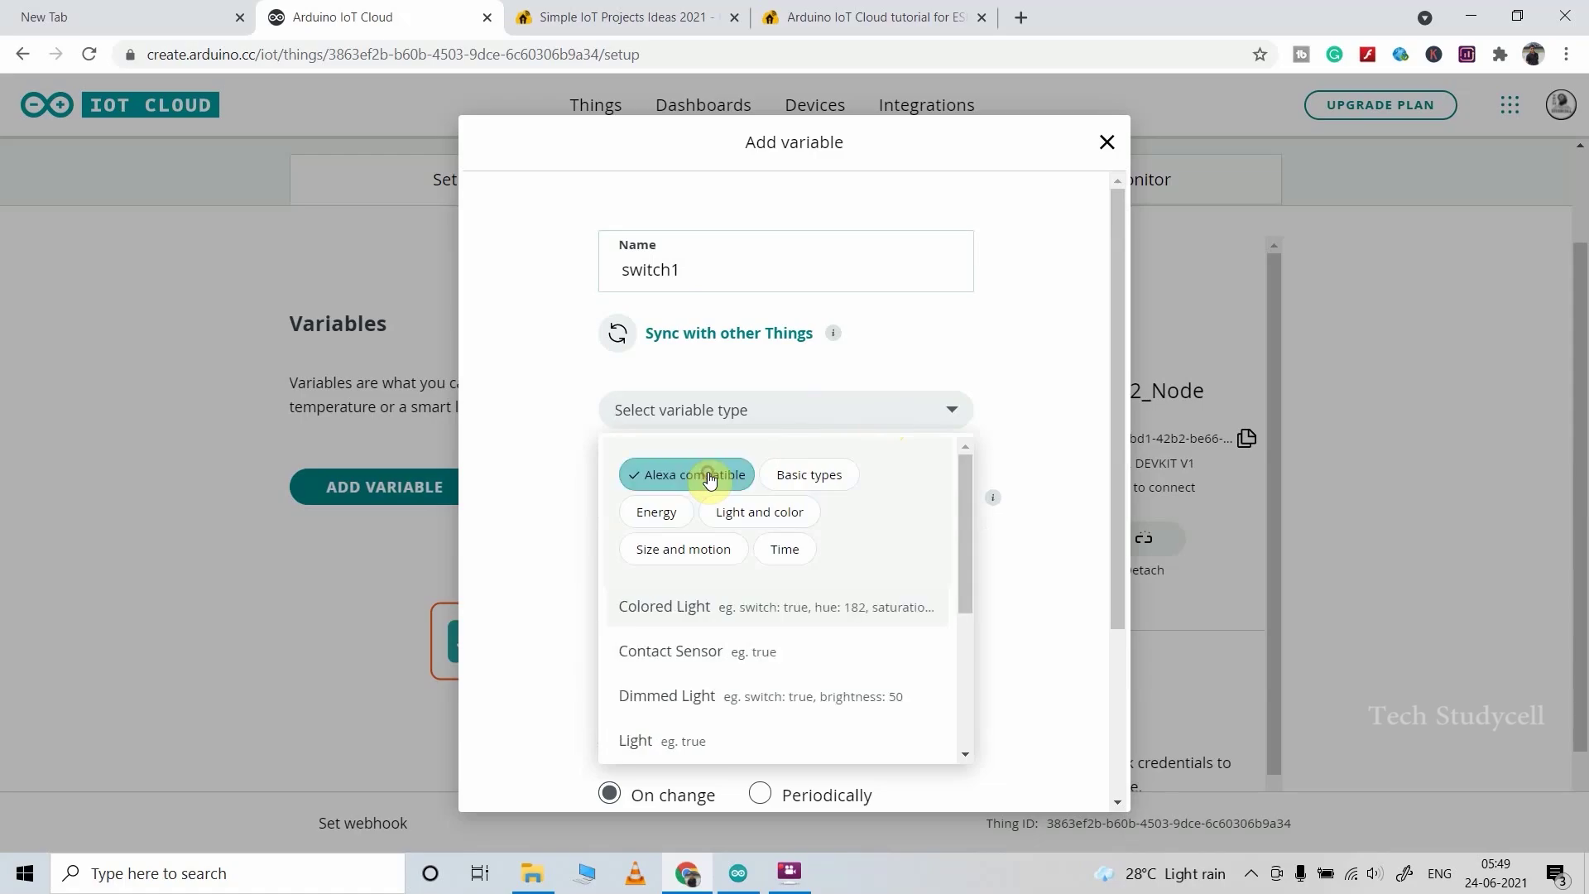
left_click_drag(959, 495, 965, 610)
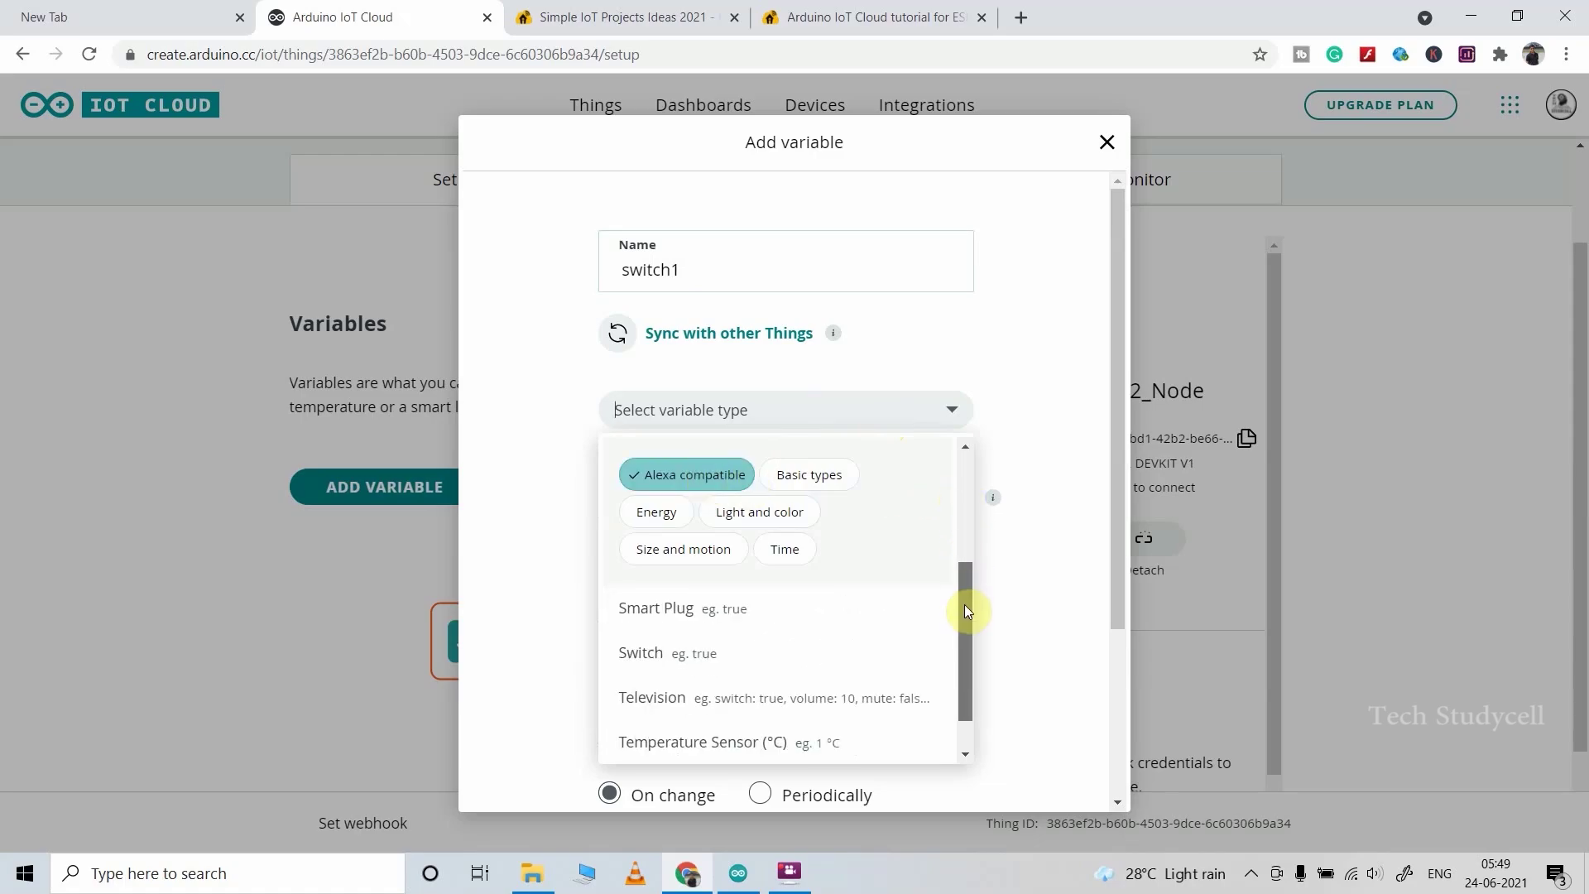
left_click(659, 657)
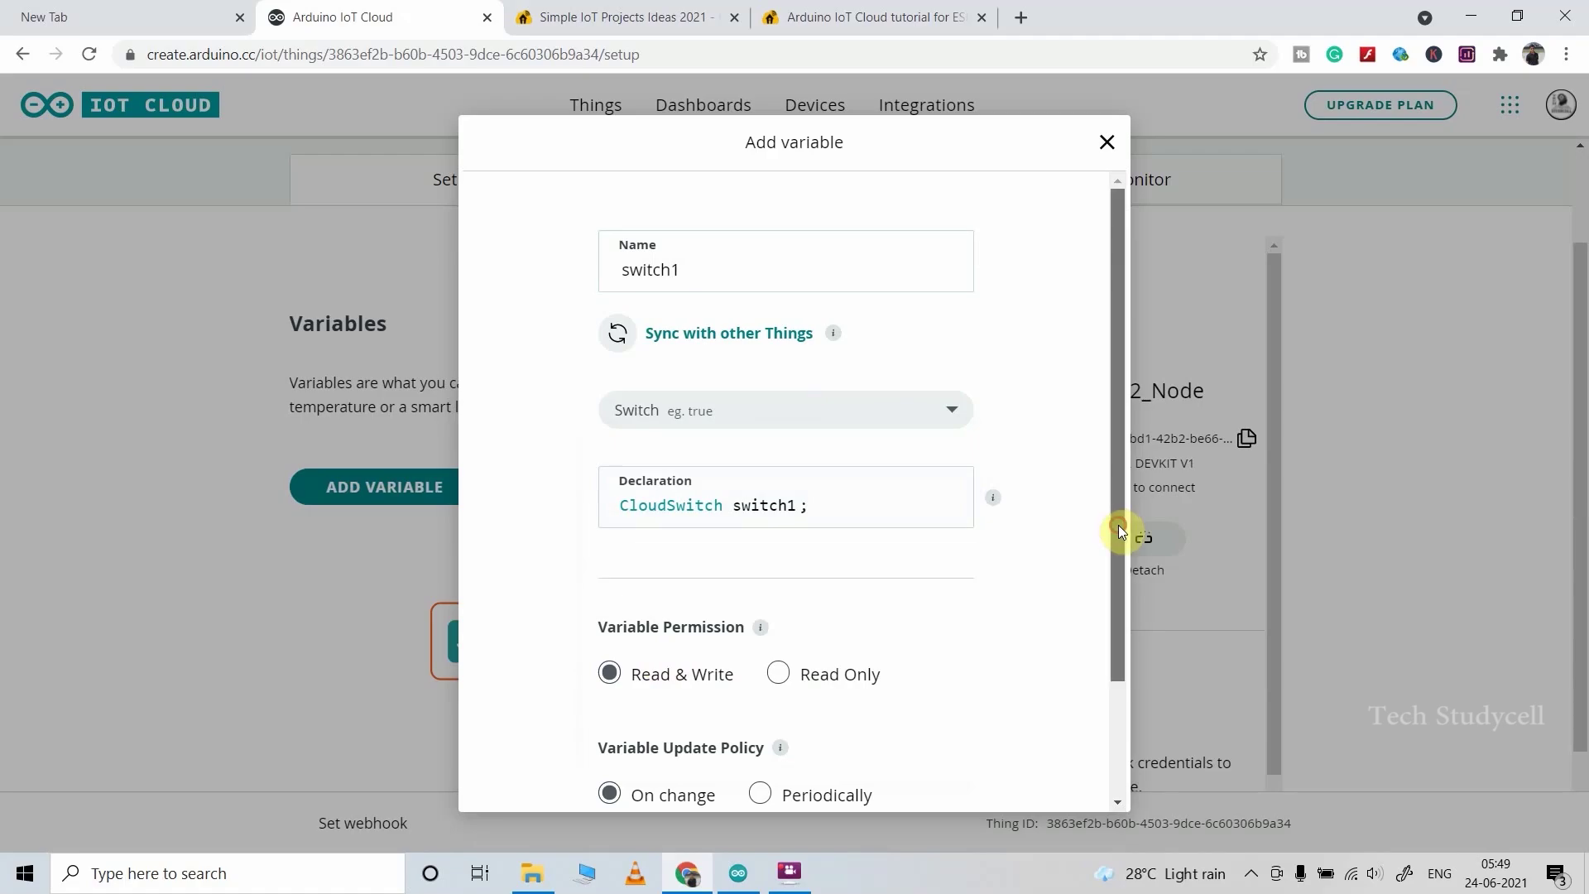
left_click_drag(1119, 524, 1119, 613)
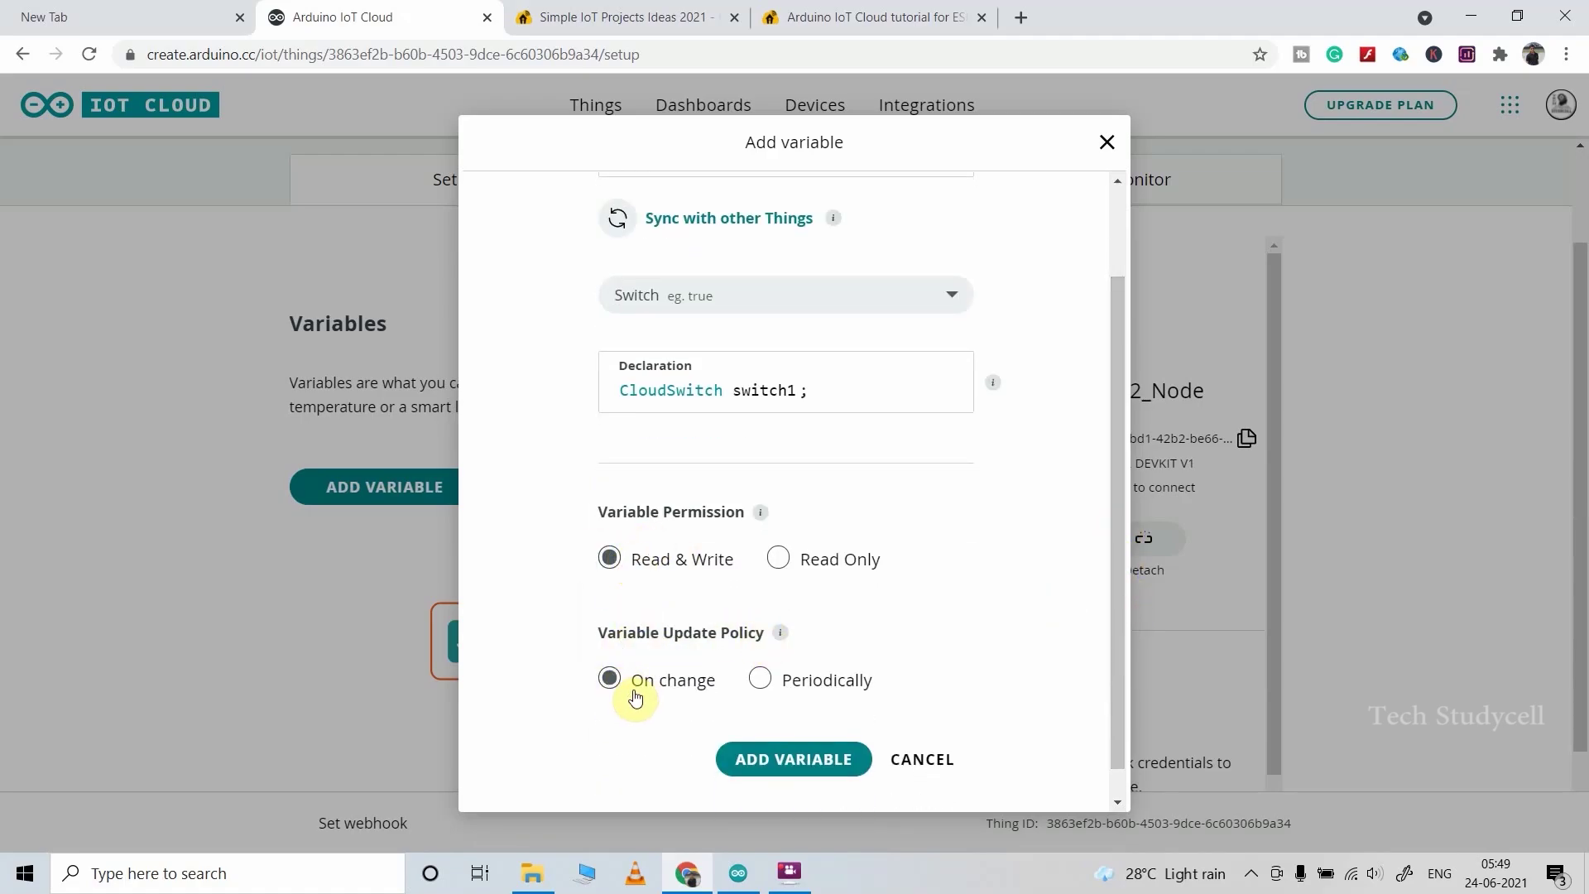
left_click(813, 759)
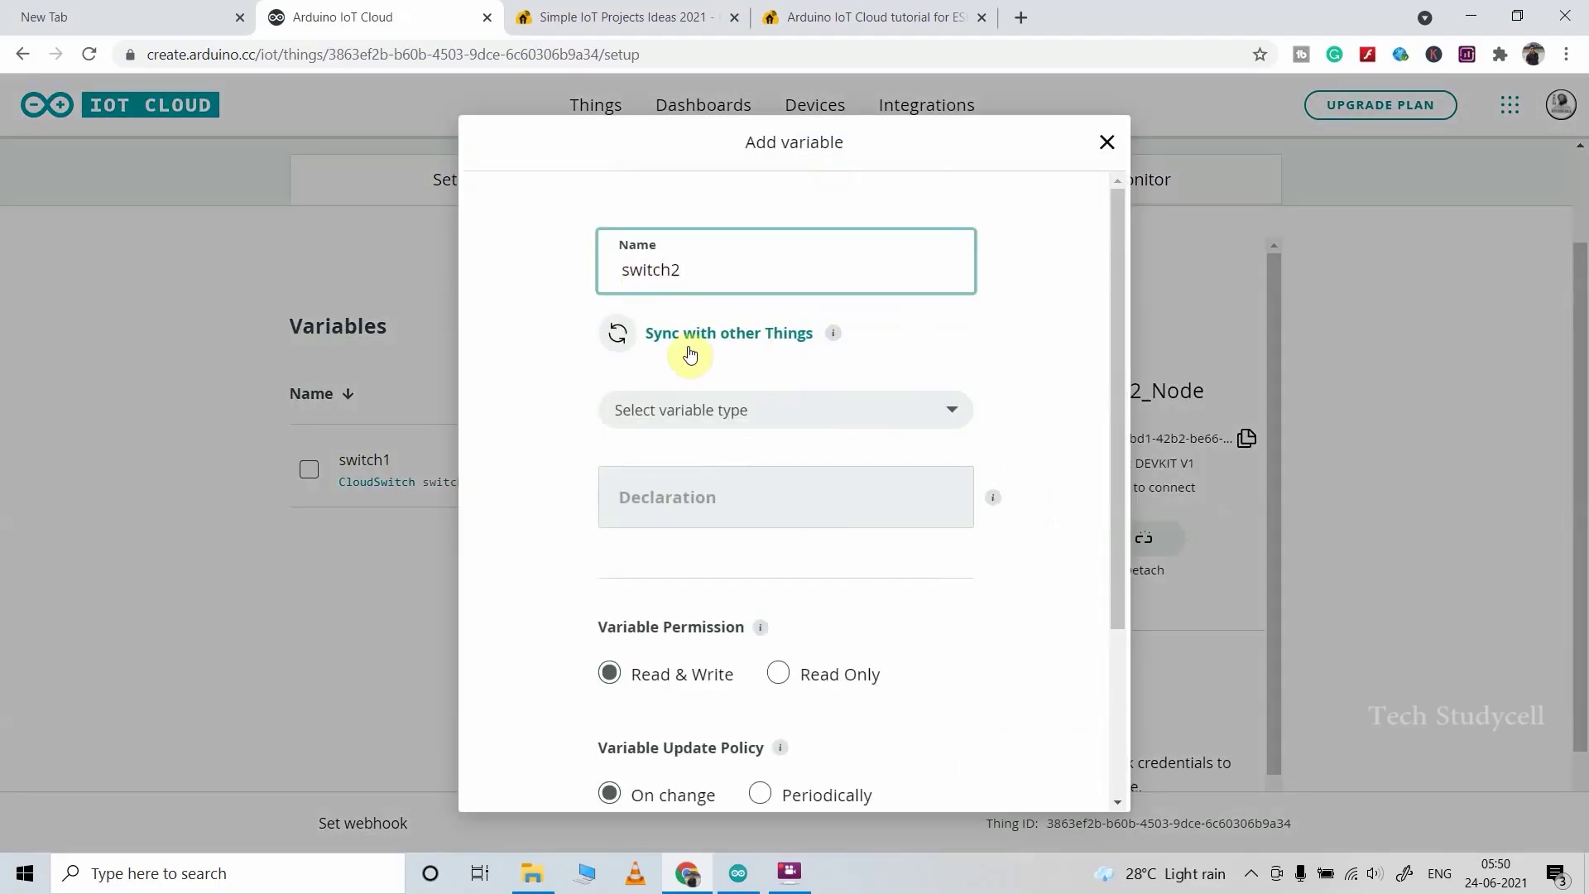
Step: Add switch2, switch3 and switch4 as Switch-type variables the same way
left_click(720, 408)
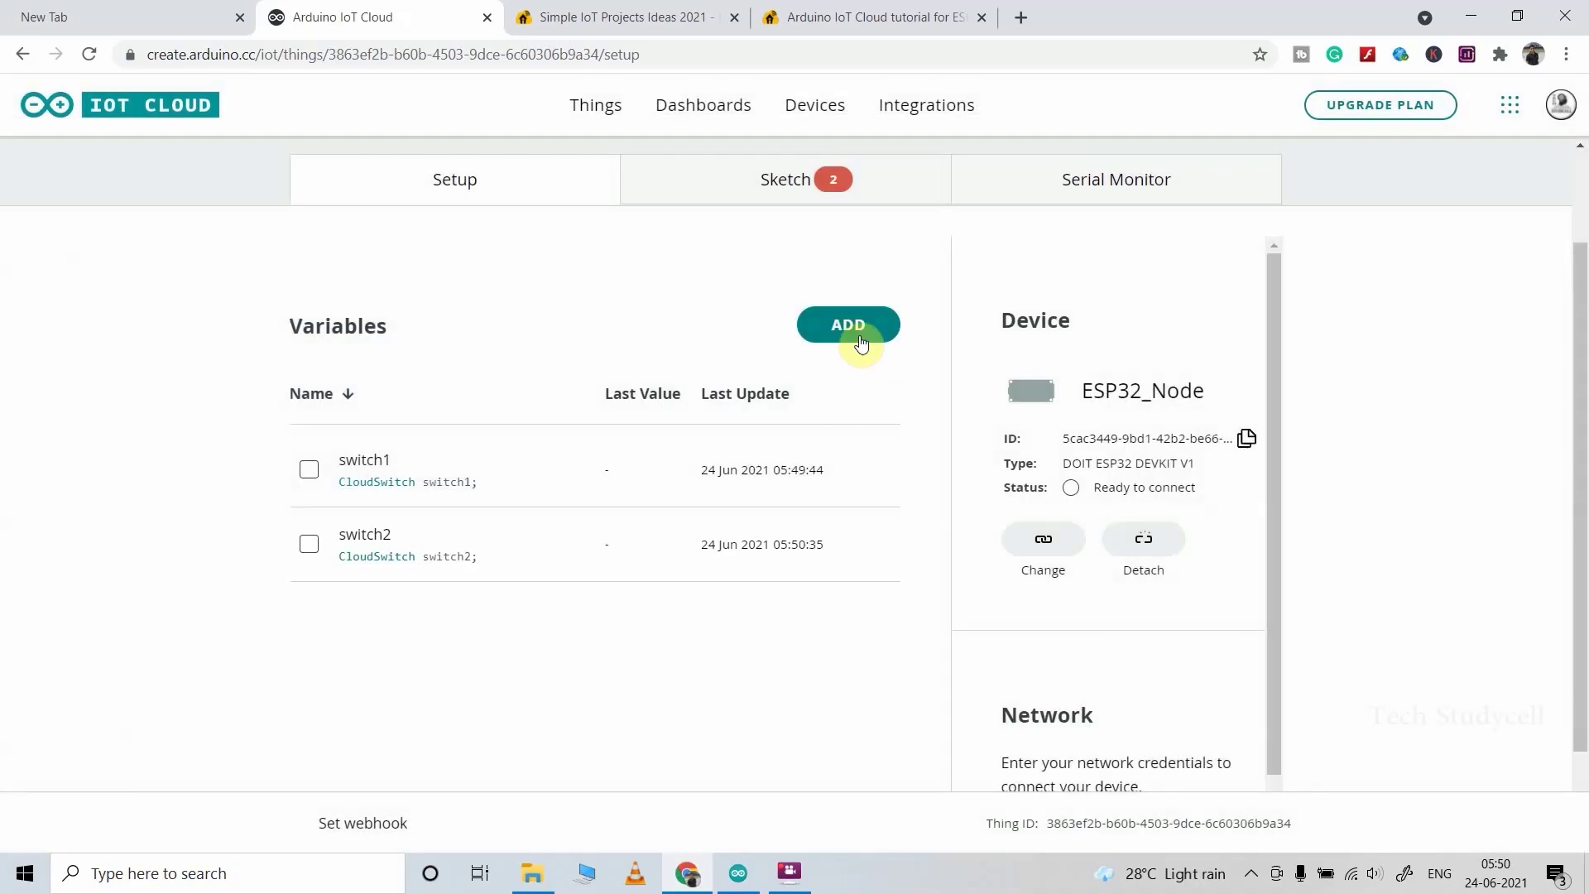
left_click(861, 342)
type("swi")
left_click(787, 410)
left_click(654, 755)
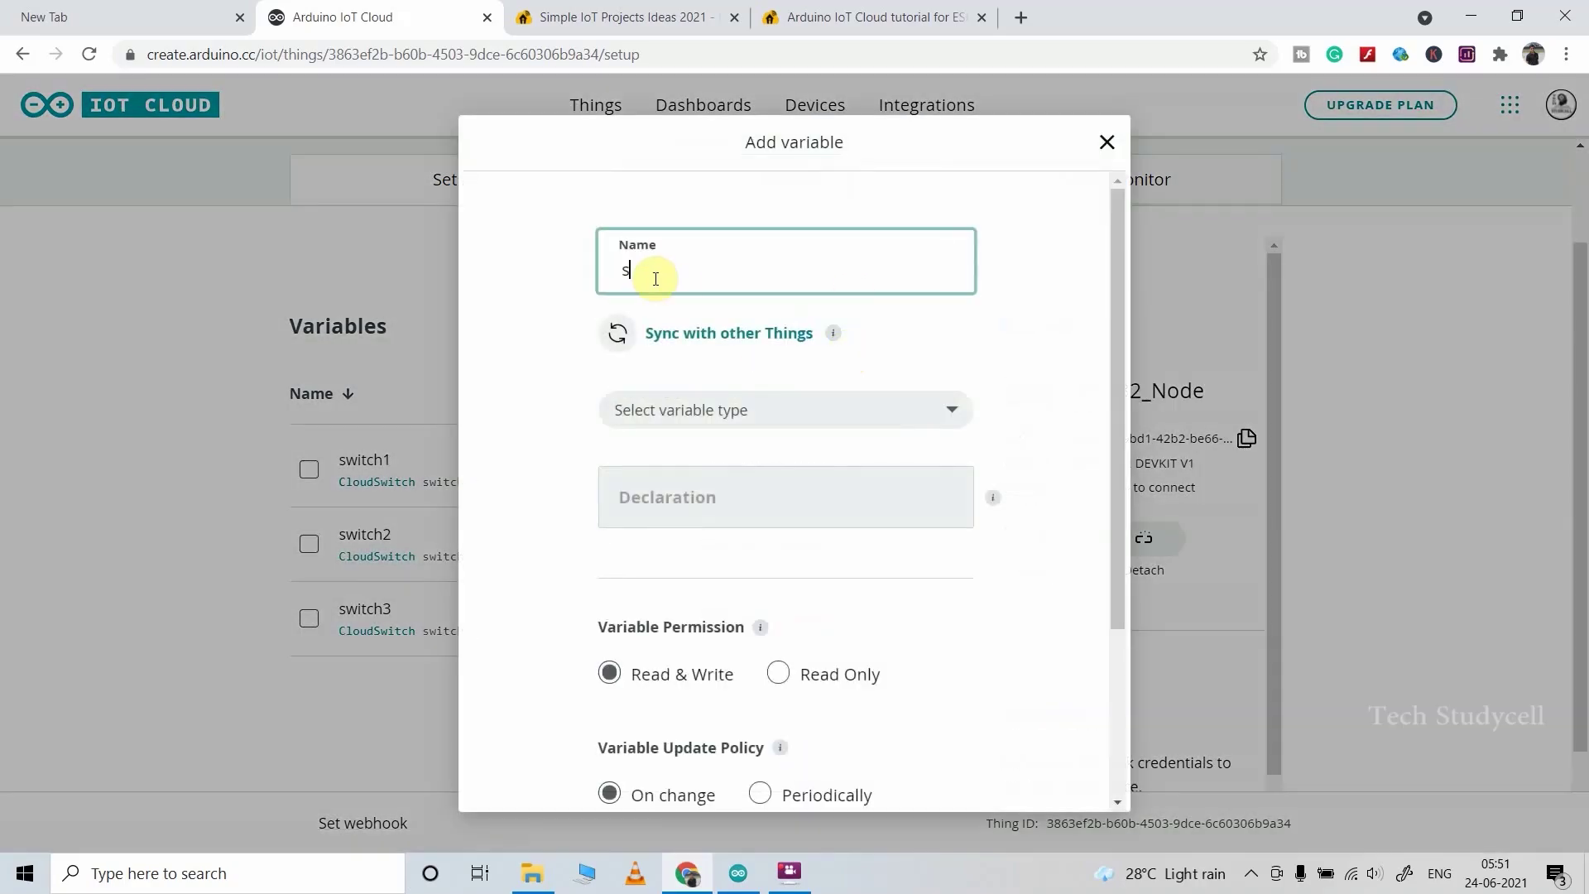
type("witch4")
left_click(786, 410)
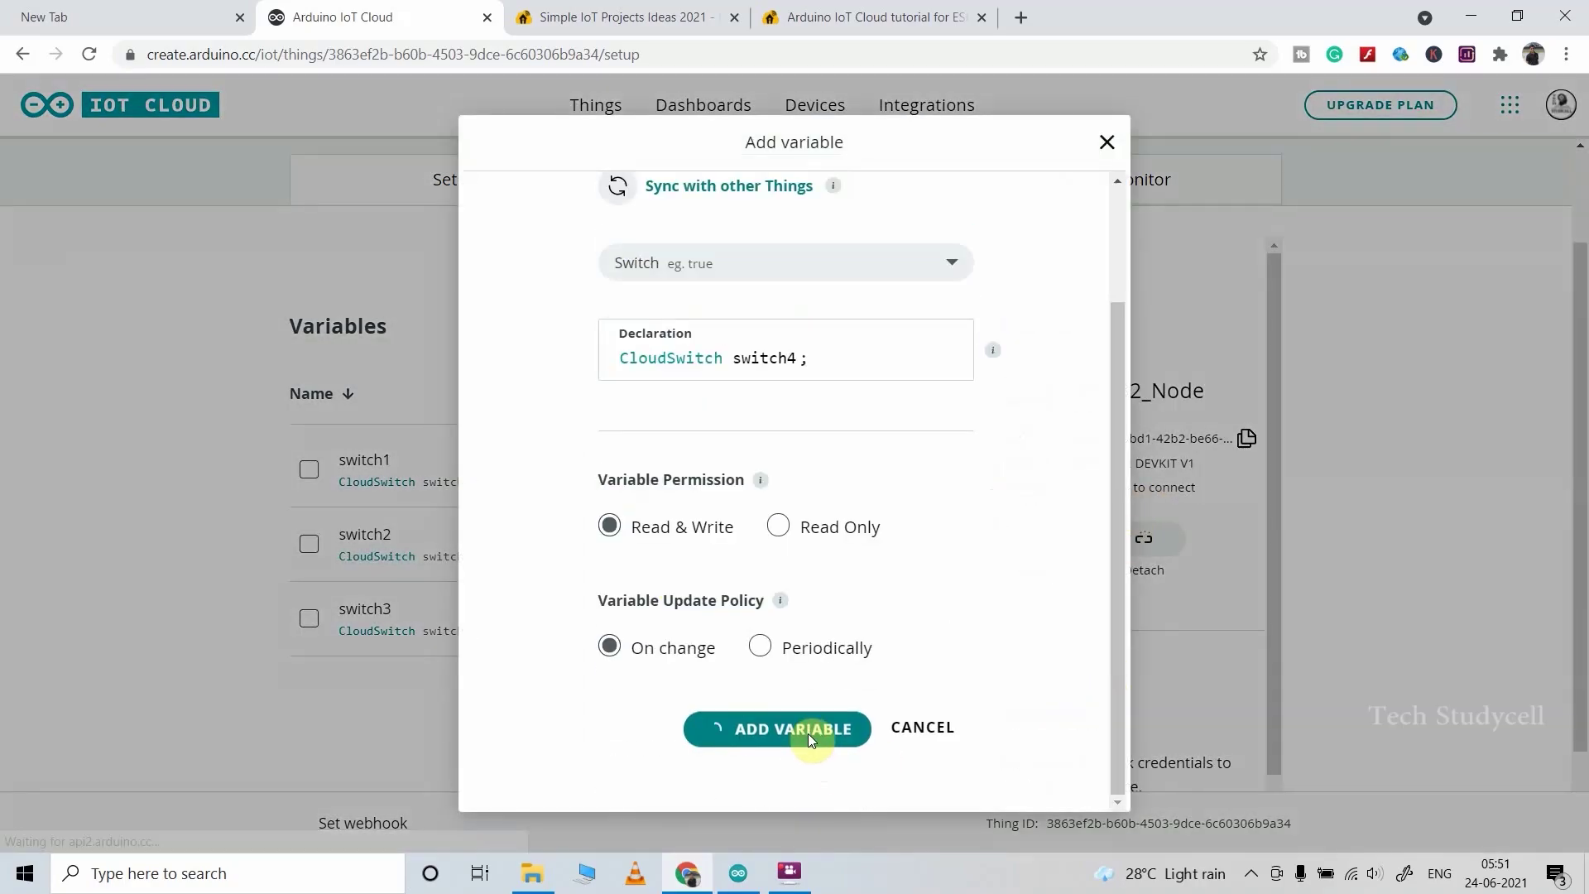
left_click(788, 728)
left_click(846, 323)
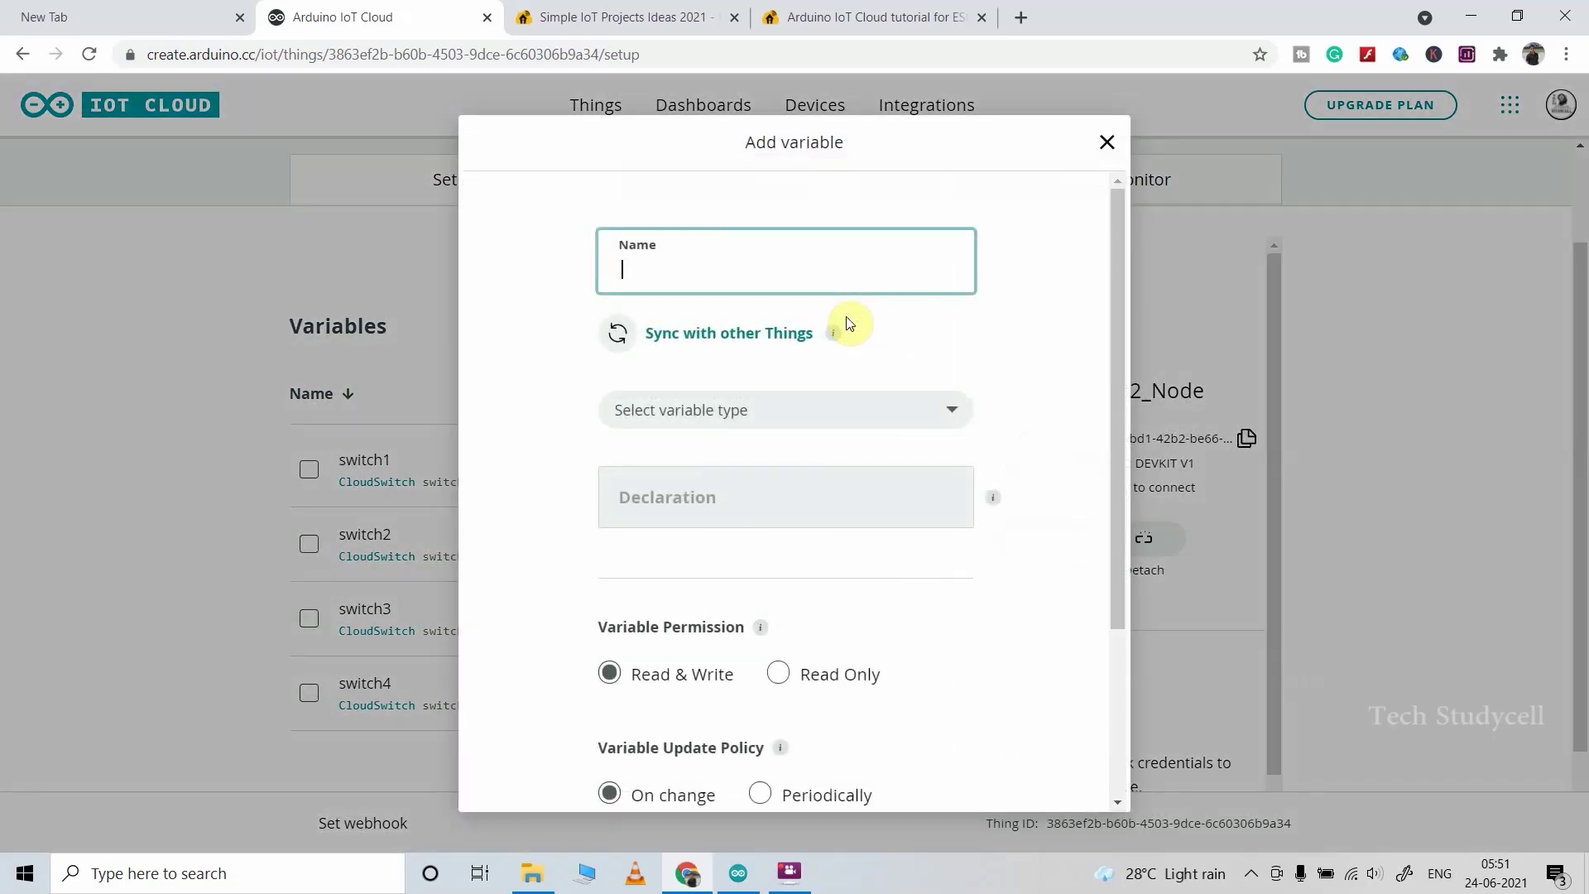
Step: Create a Temperature variable of the Alexa-compatible Temperature Sensor (°C) type
left_click(713, 287)
left_click(713, 287)
type("Temperature")
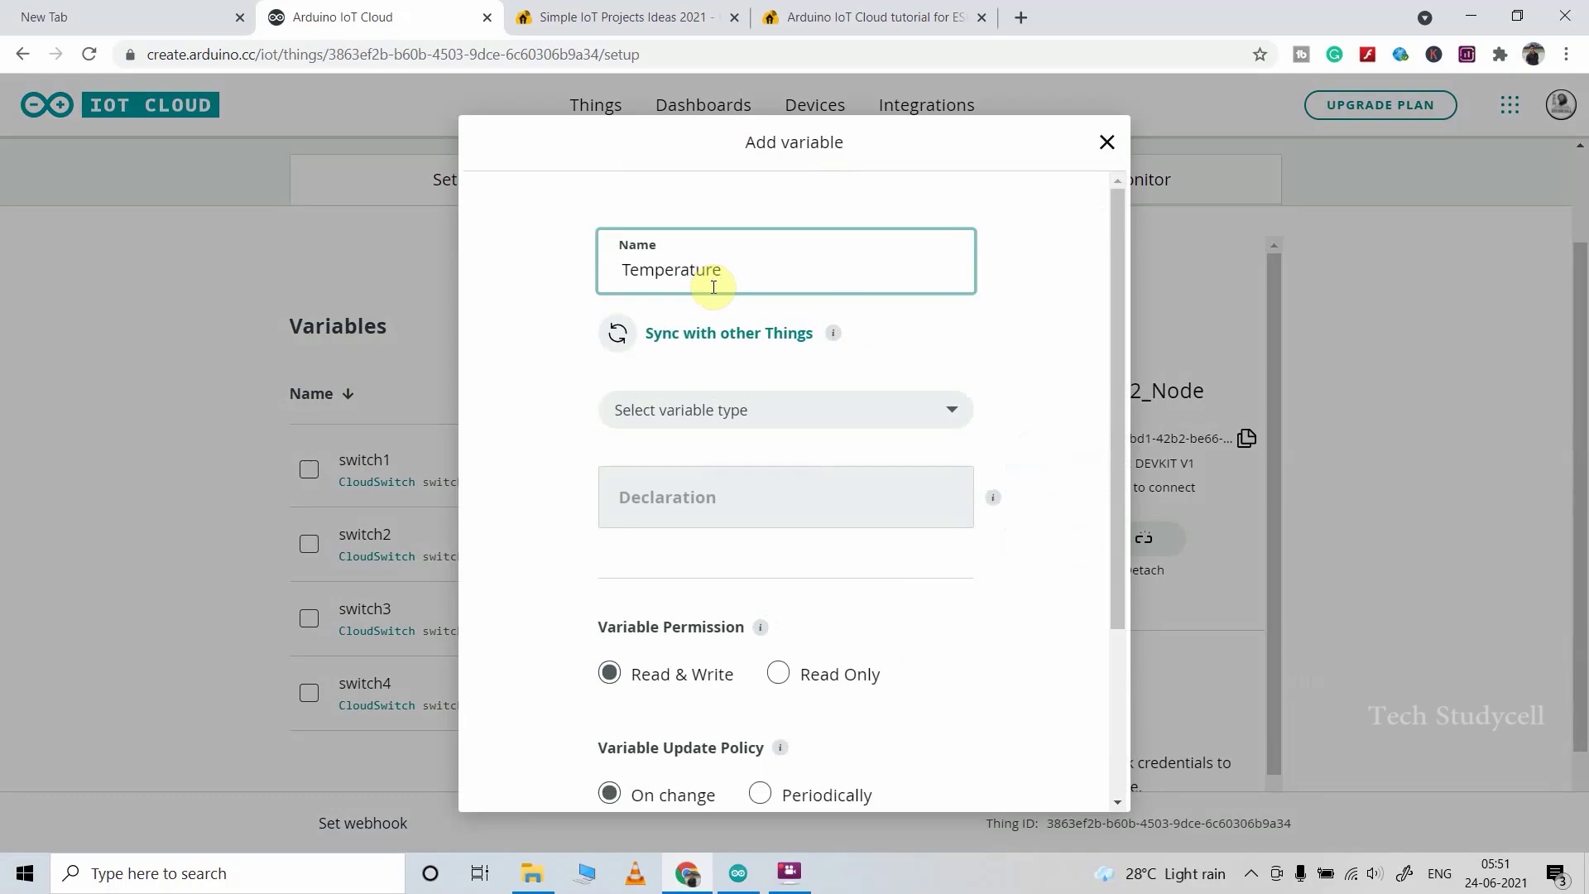
left_click(816, 408)
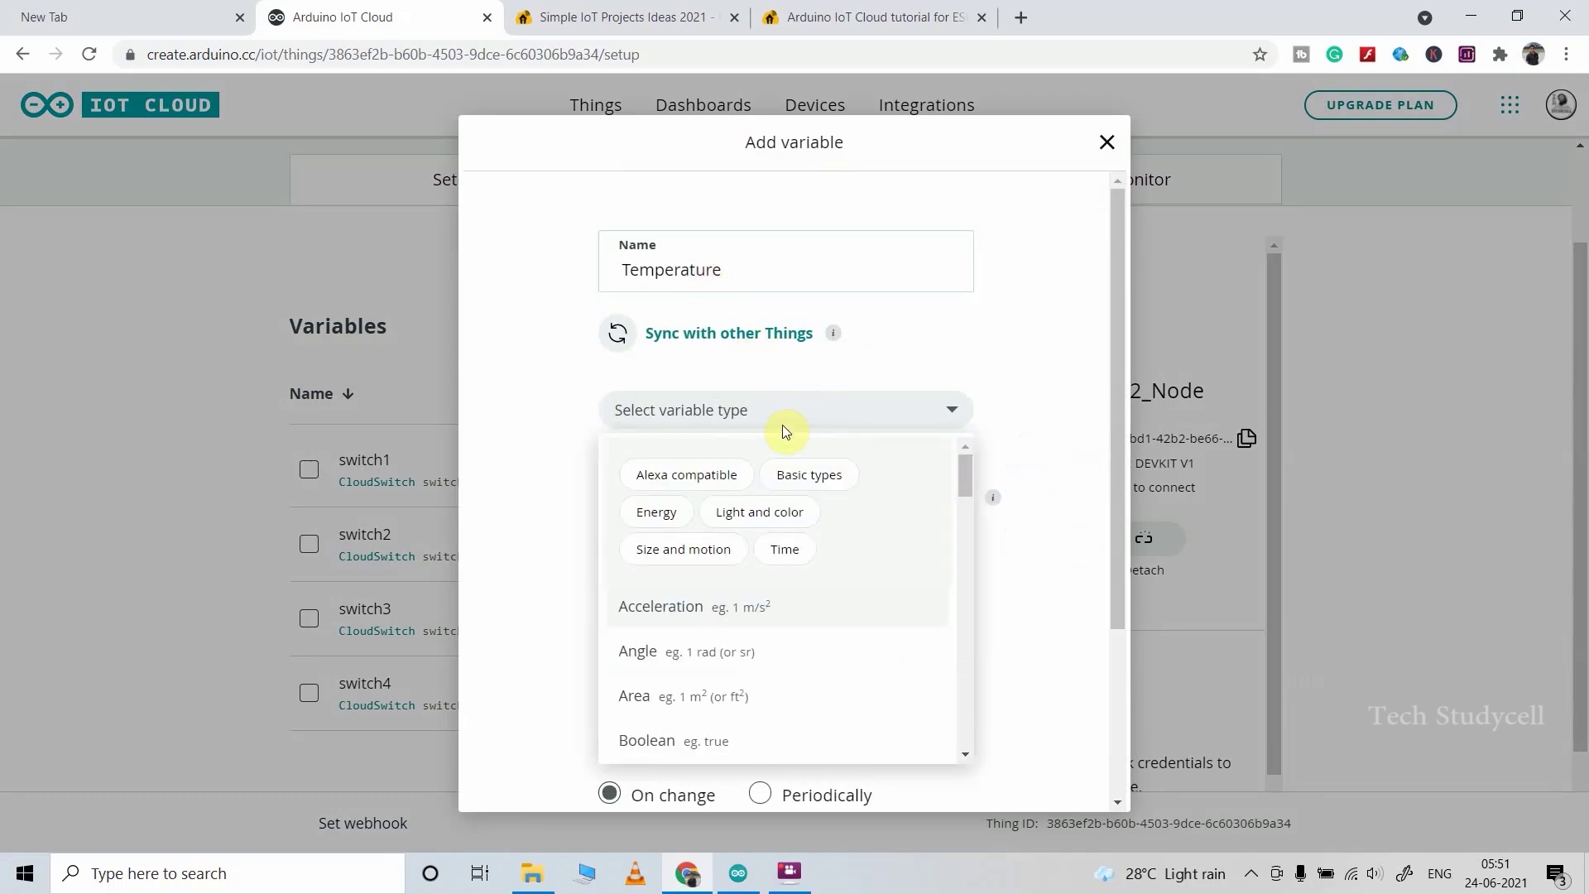
left_click(700, 477)
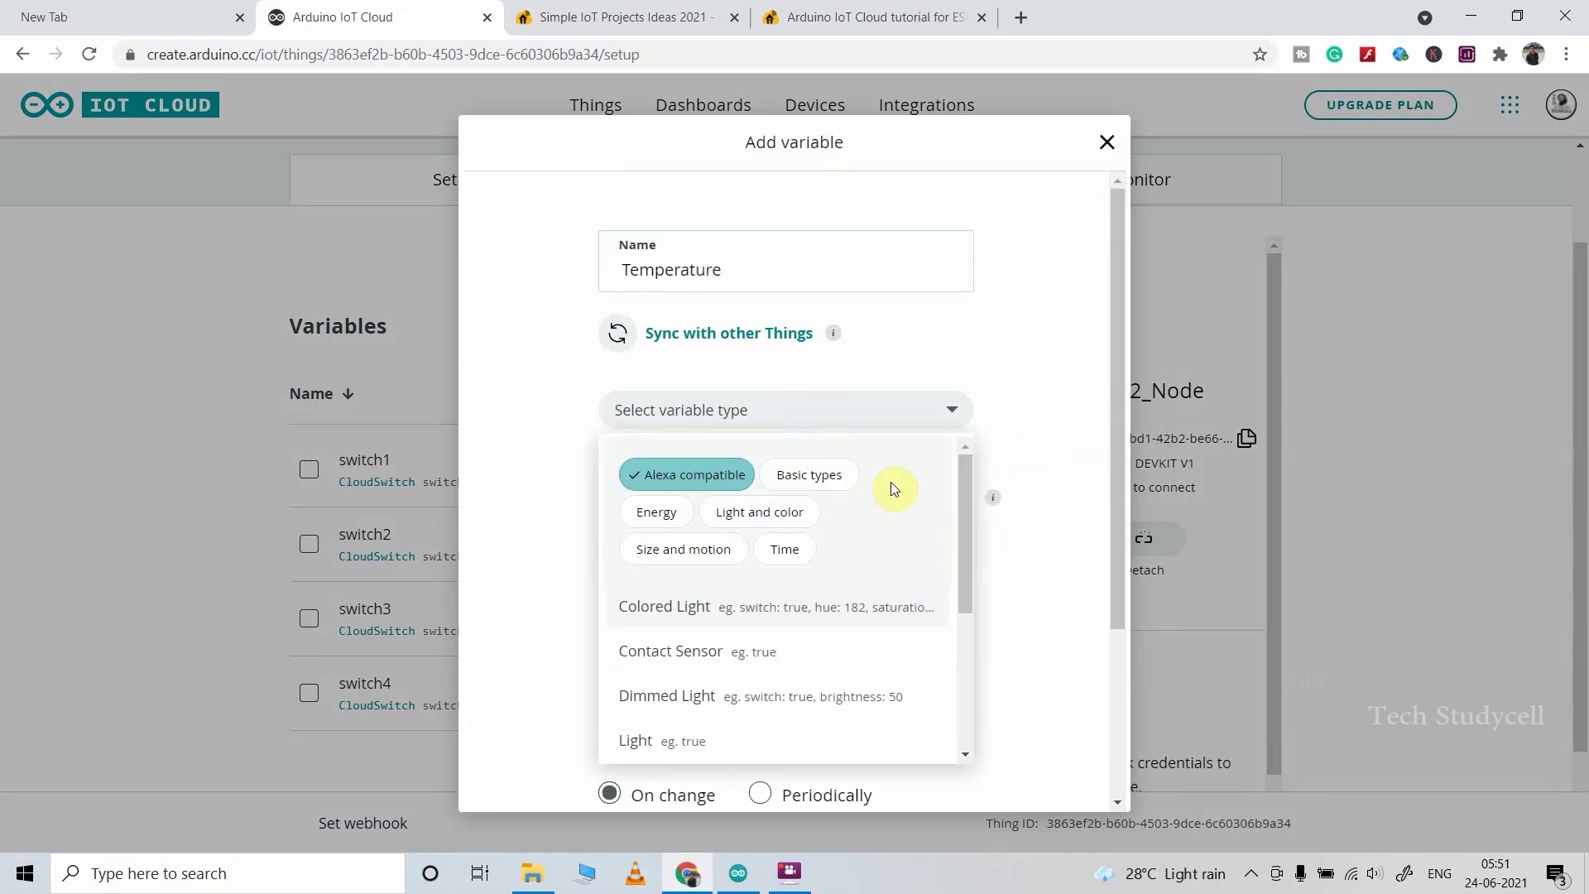
left_click_drag(964, 506, 960, 649)
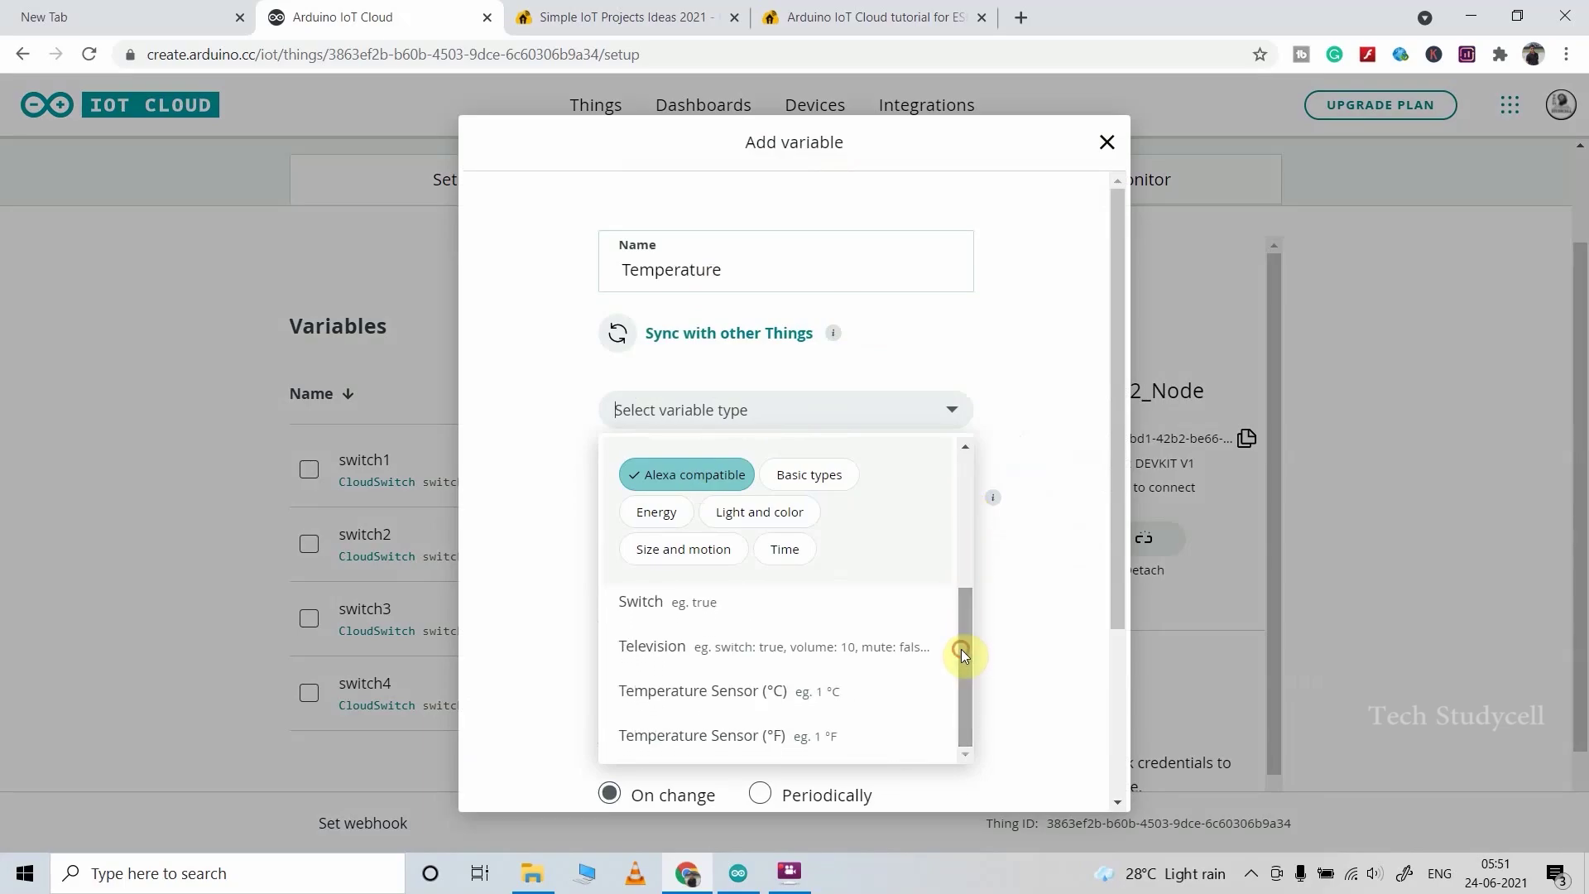
left_click(724, 694)
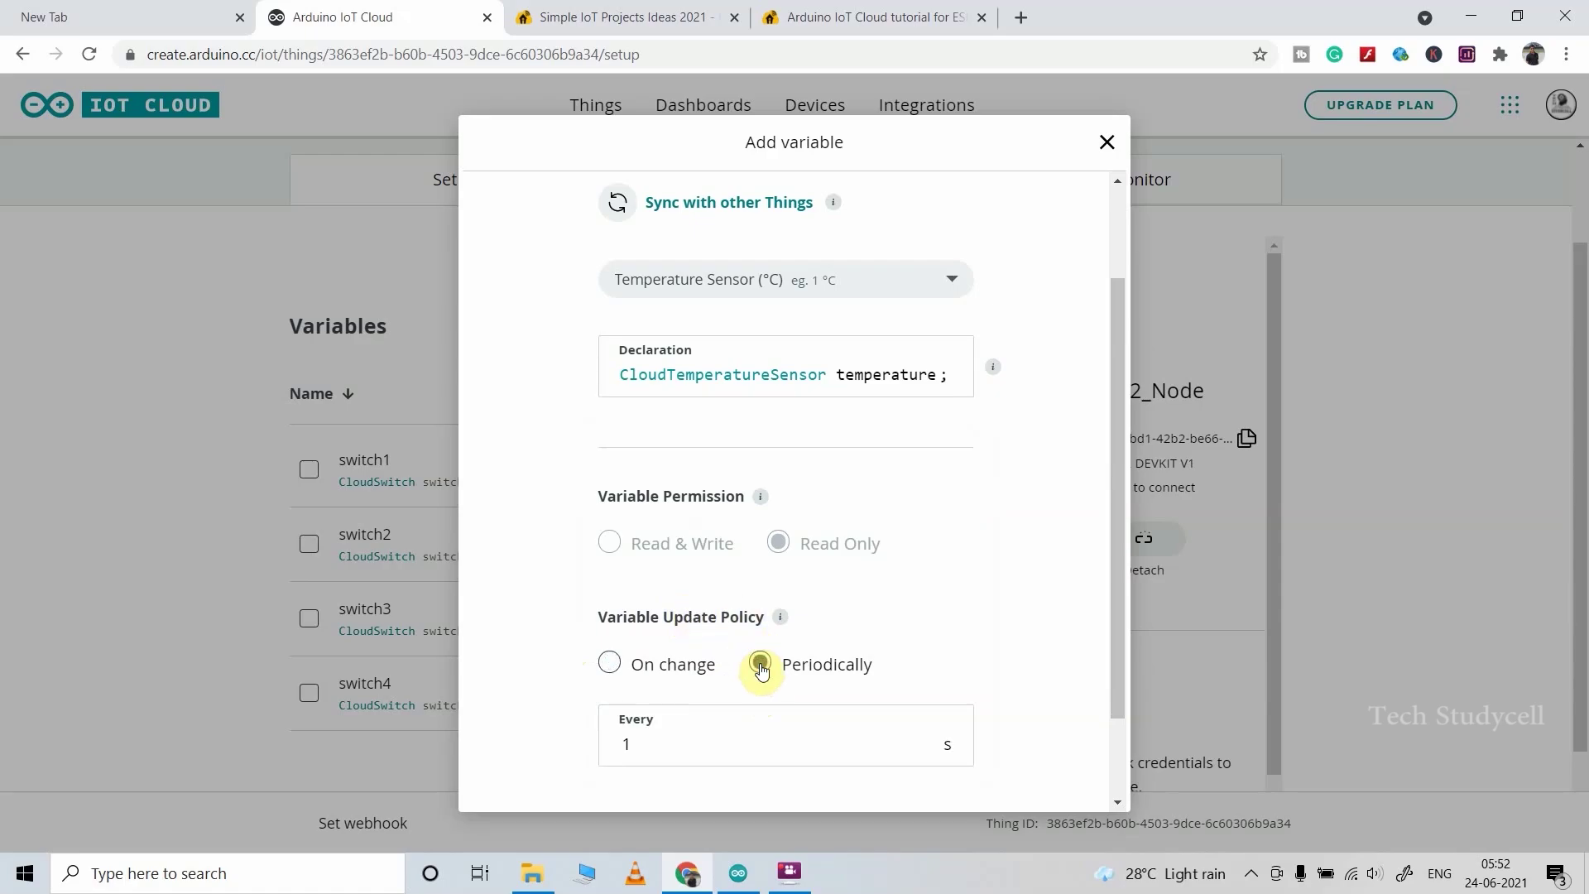
Step: Set the Temperature variable to update periodically every 8 s and save it
left_click_drag(649, 740, 616, 743)
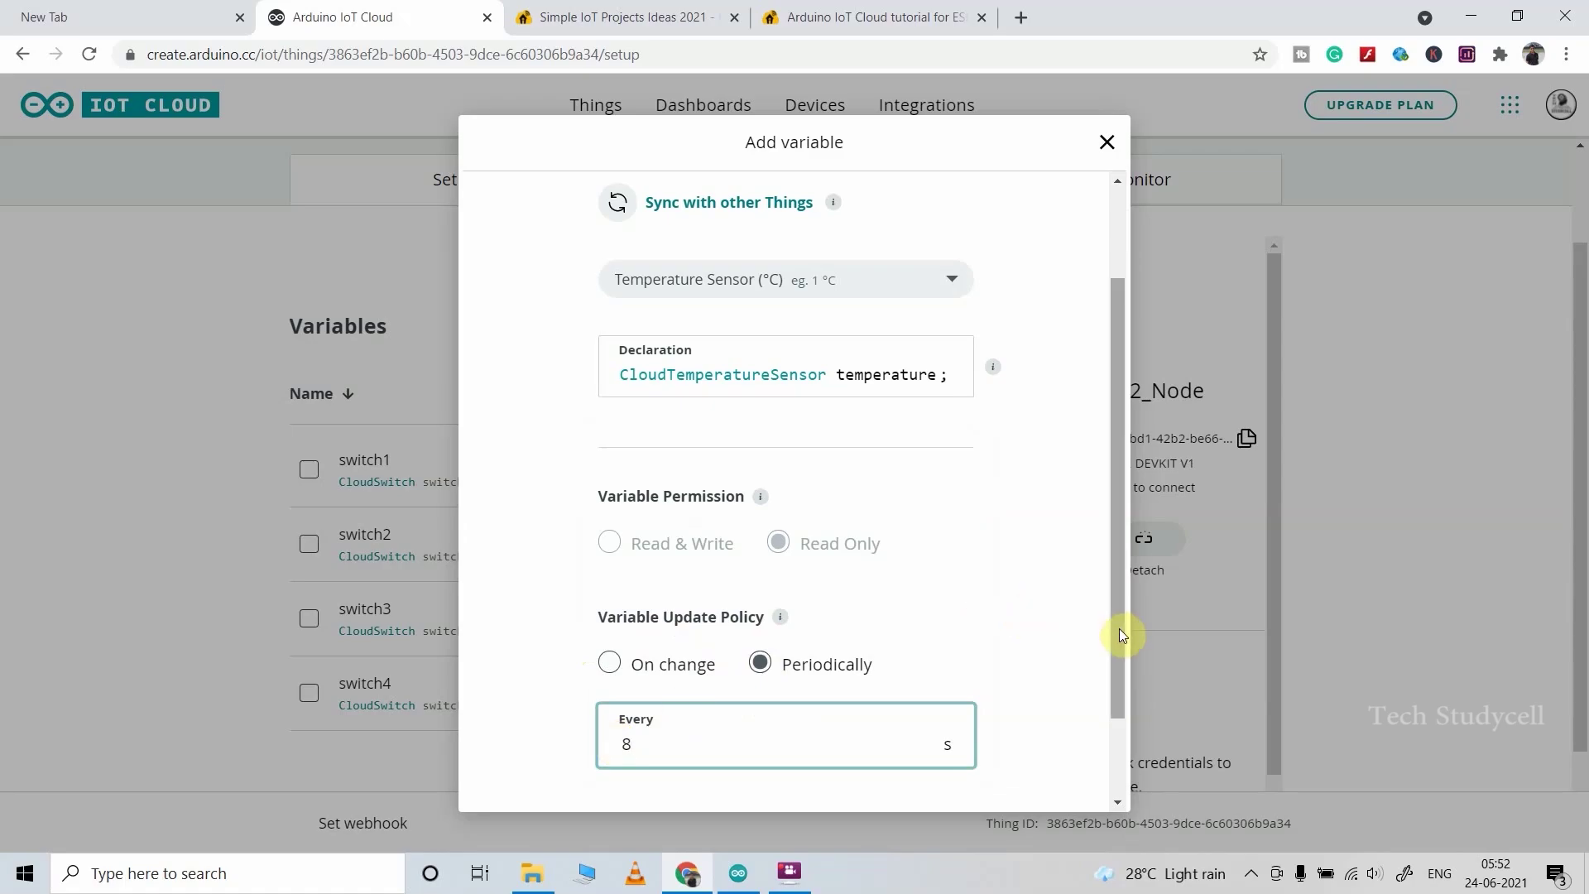
left_click_drag(1119, 628, 1121, 677)
type("8")
left_click(816, 771)
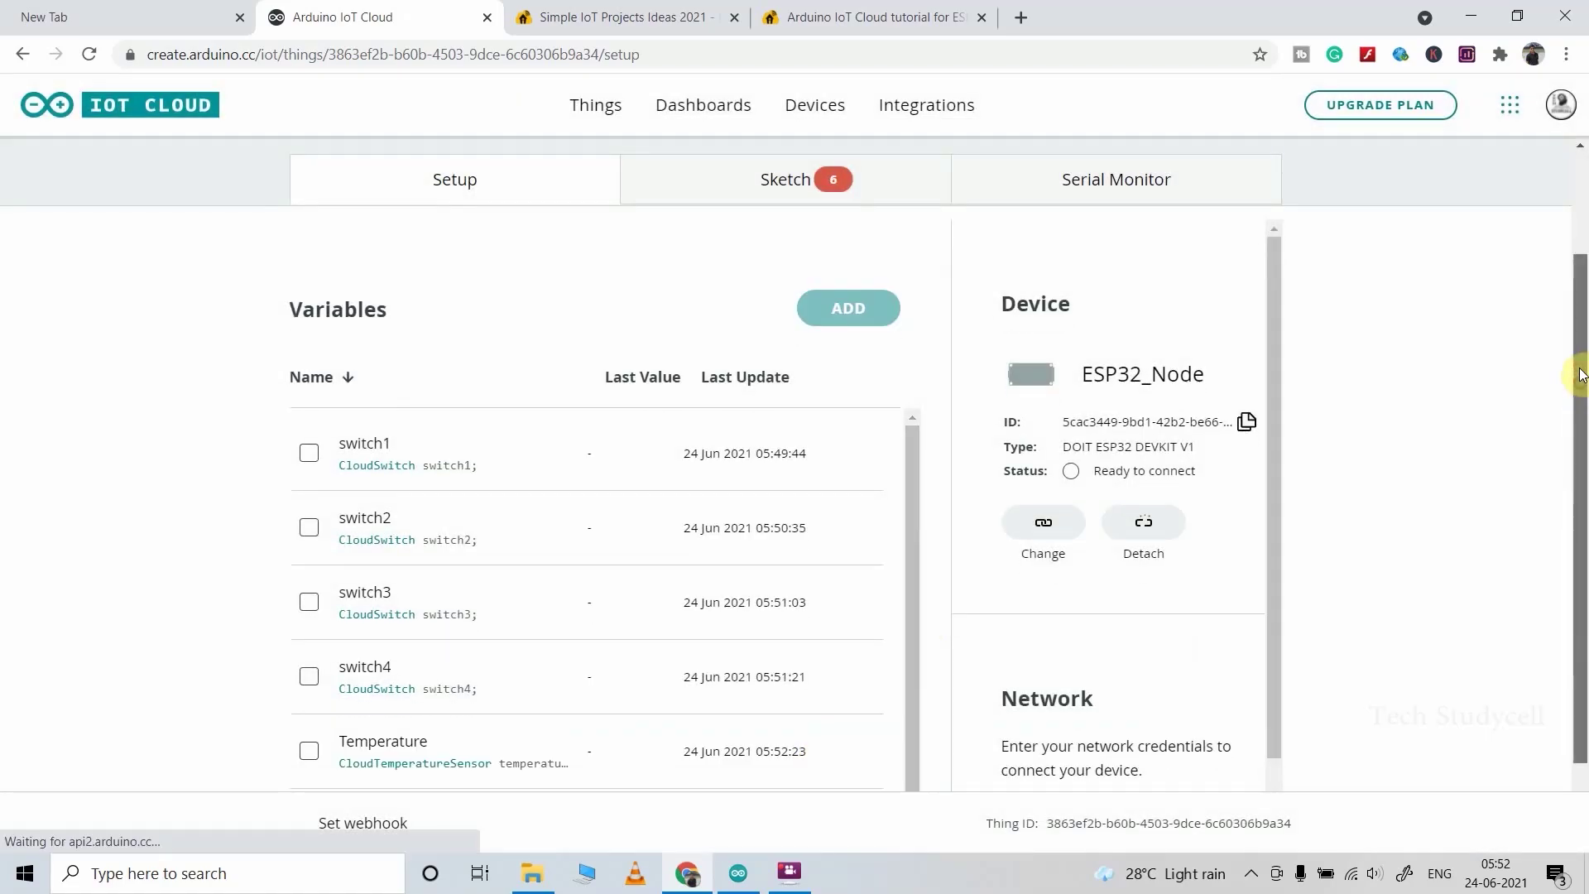
left_click_drag(1579, 372, 1583, 274)
Step: Rename the Untitled Thing to ESP32_Thing and go to the Dashboards page
left_click(355, 210)
type("ESP32_Thing")
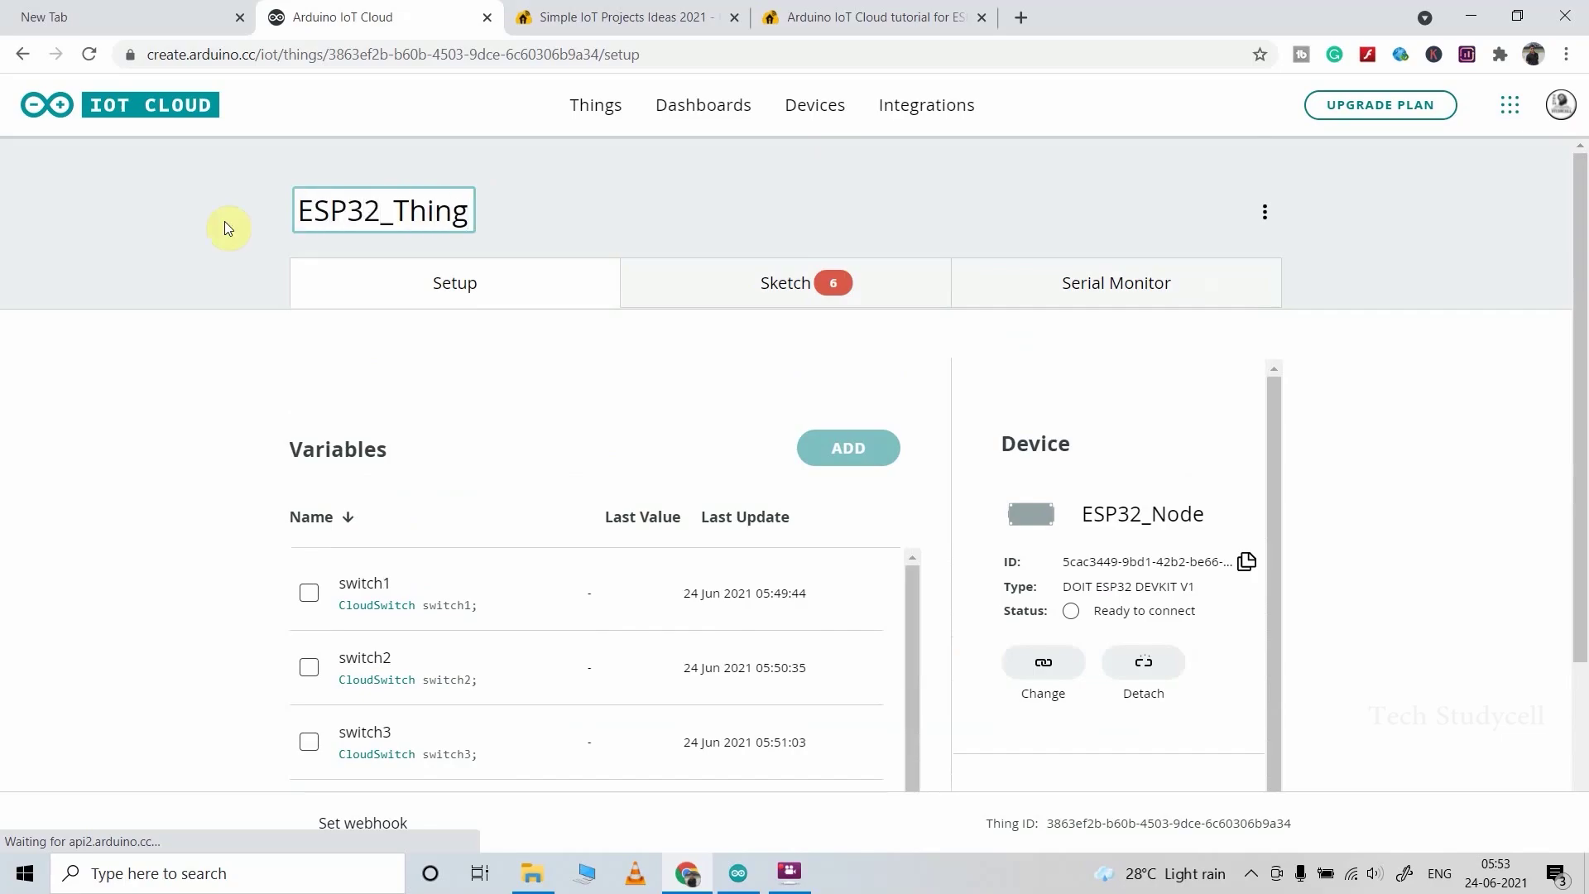
left_click(571, 245)
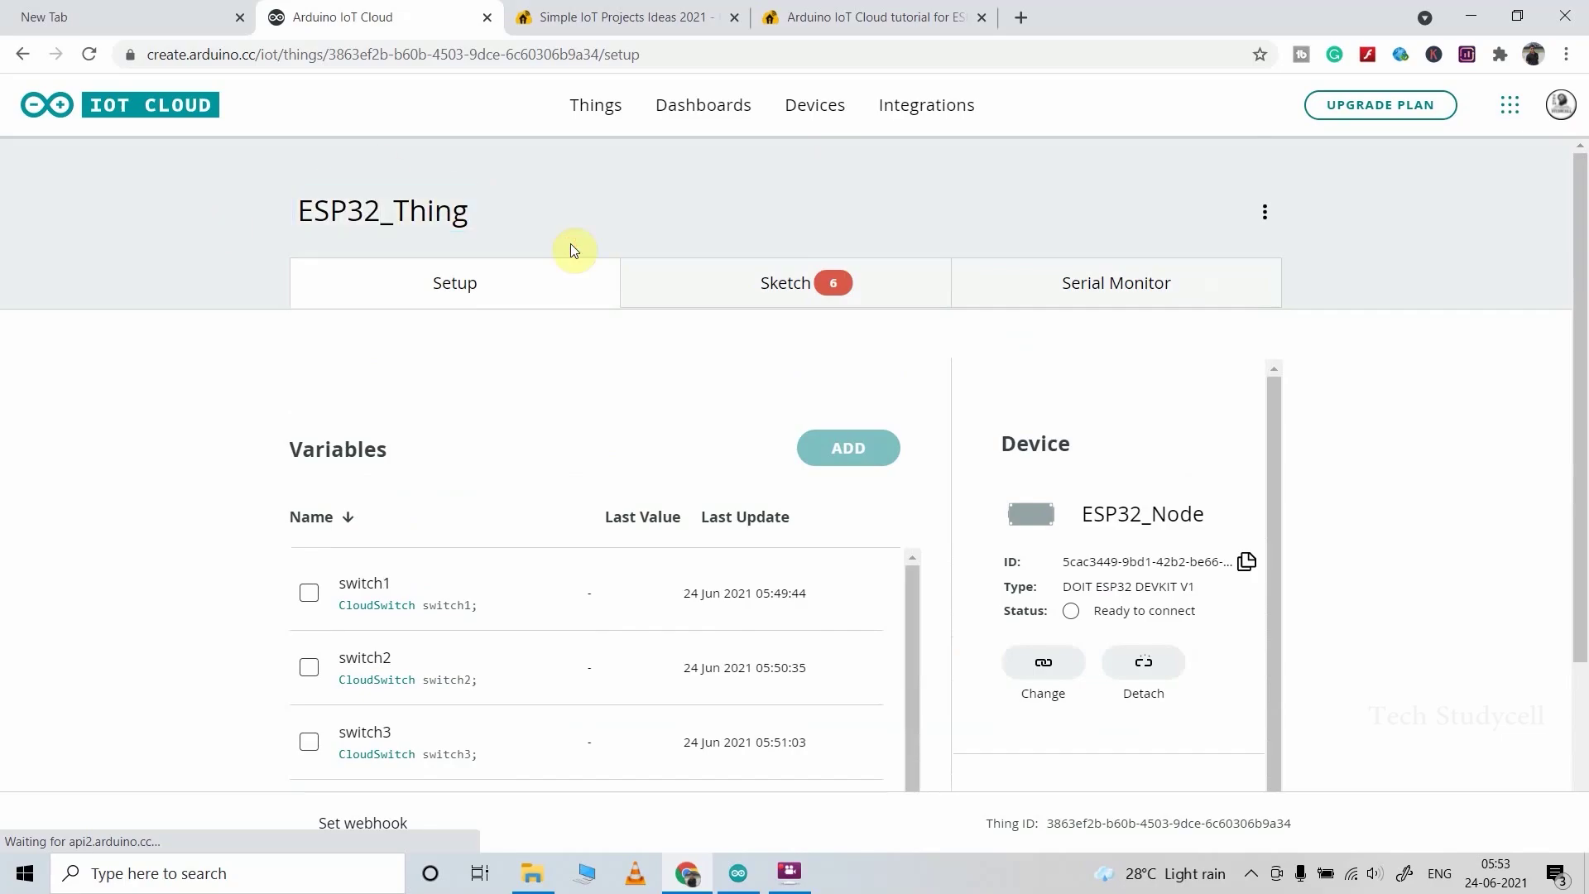
left_click(678, 120)
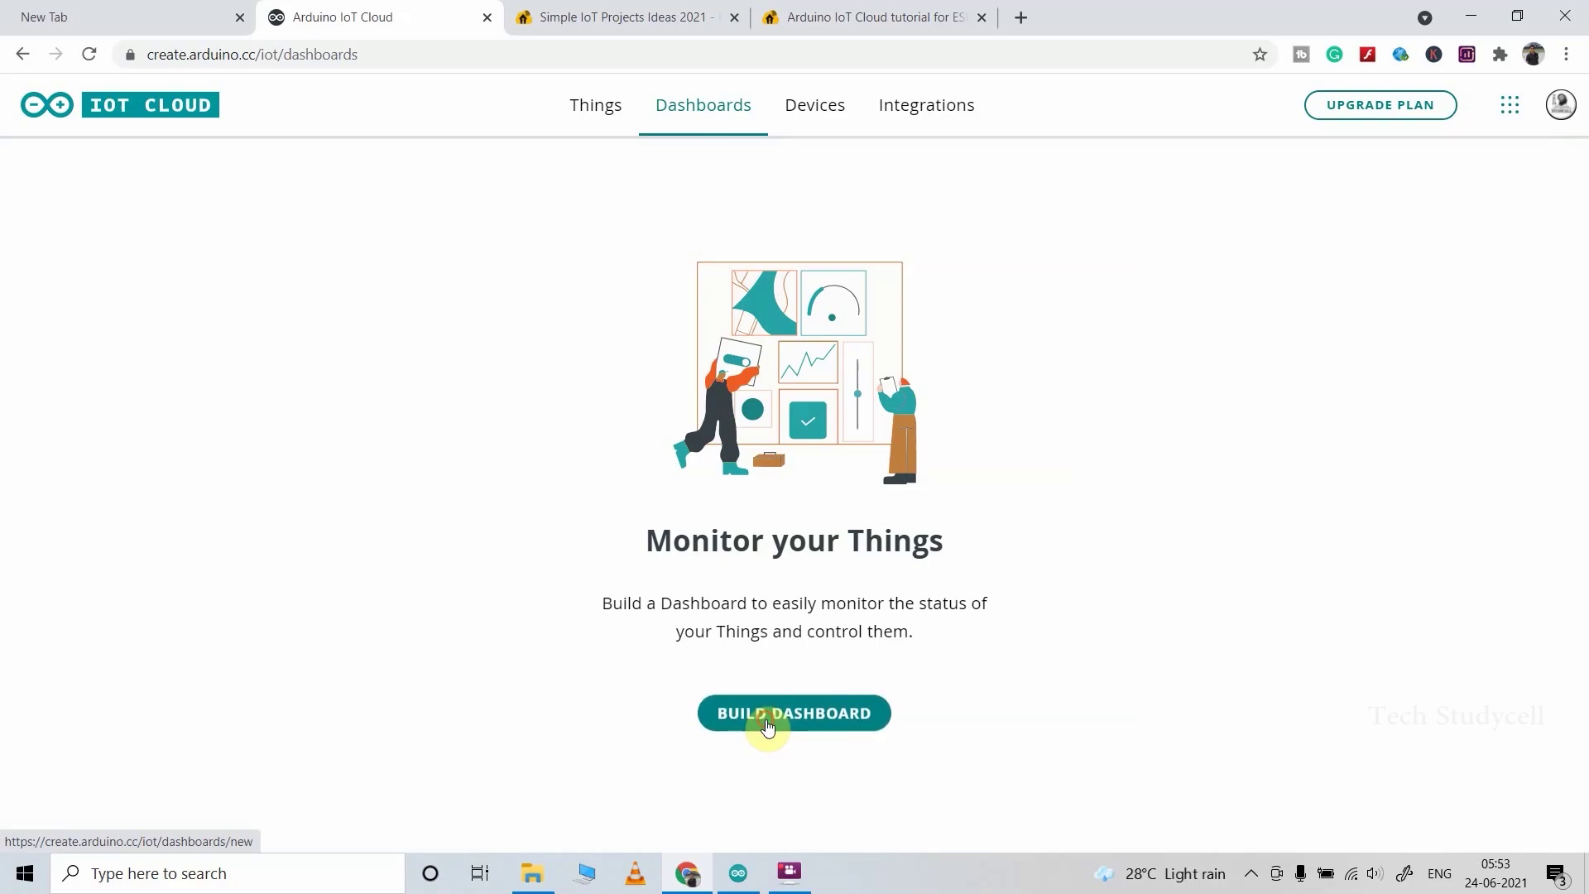
Step: Build a new Untitled dashboard, put it in edit mode, and show the widget list
left_click(767, 725)
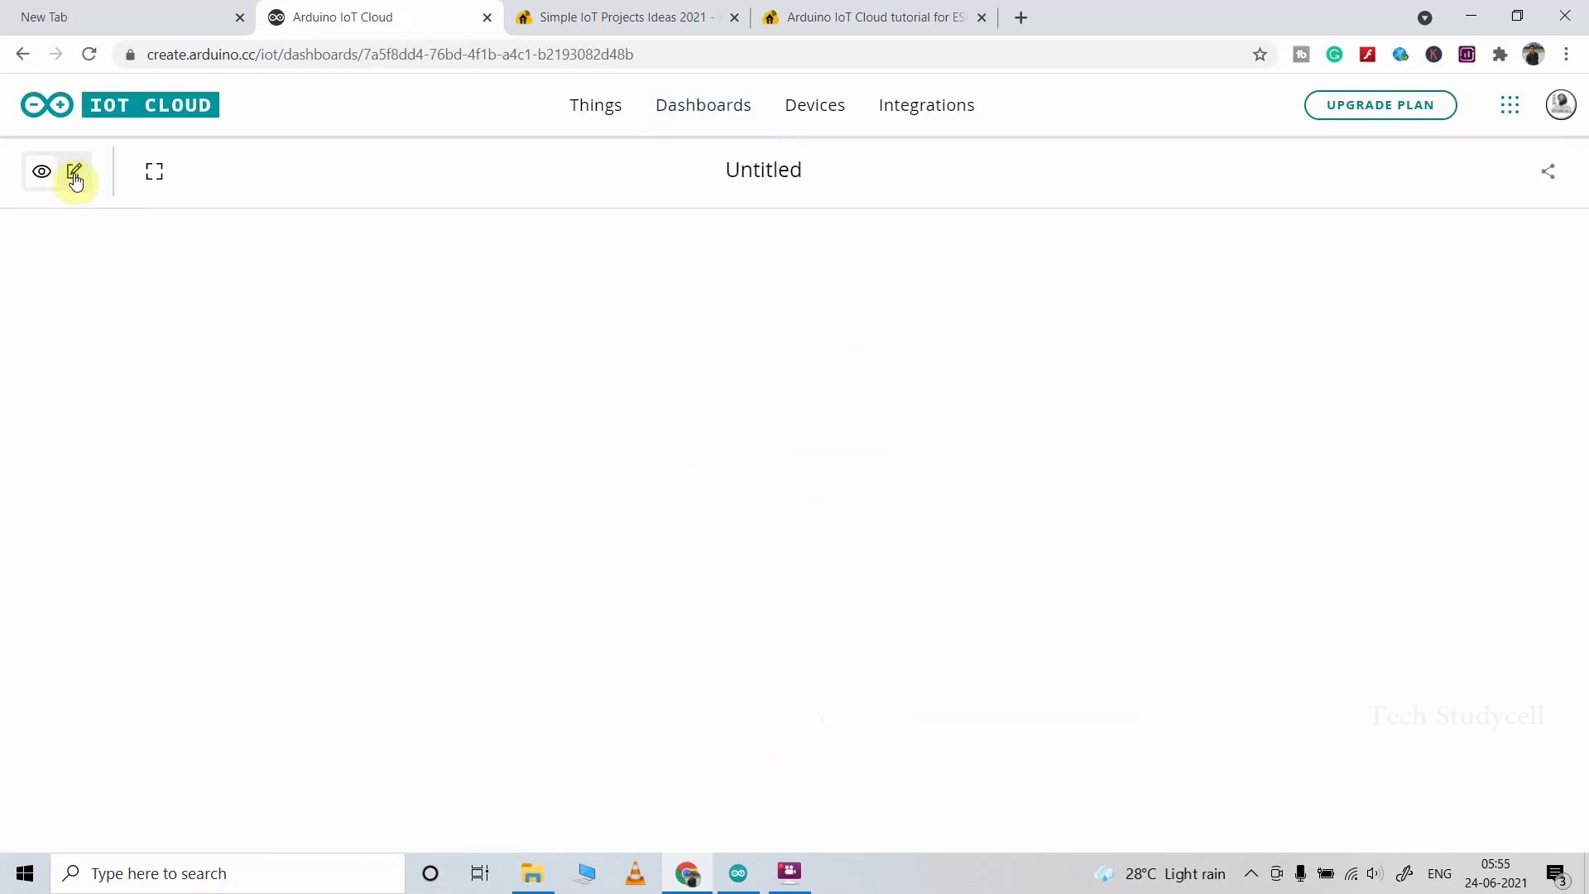
left_click(74, 175)
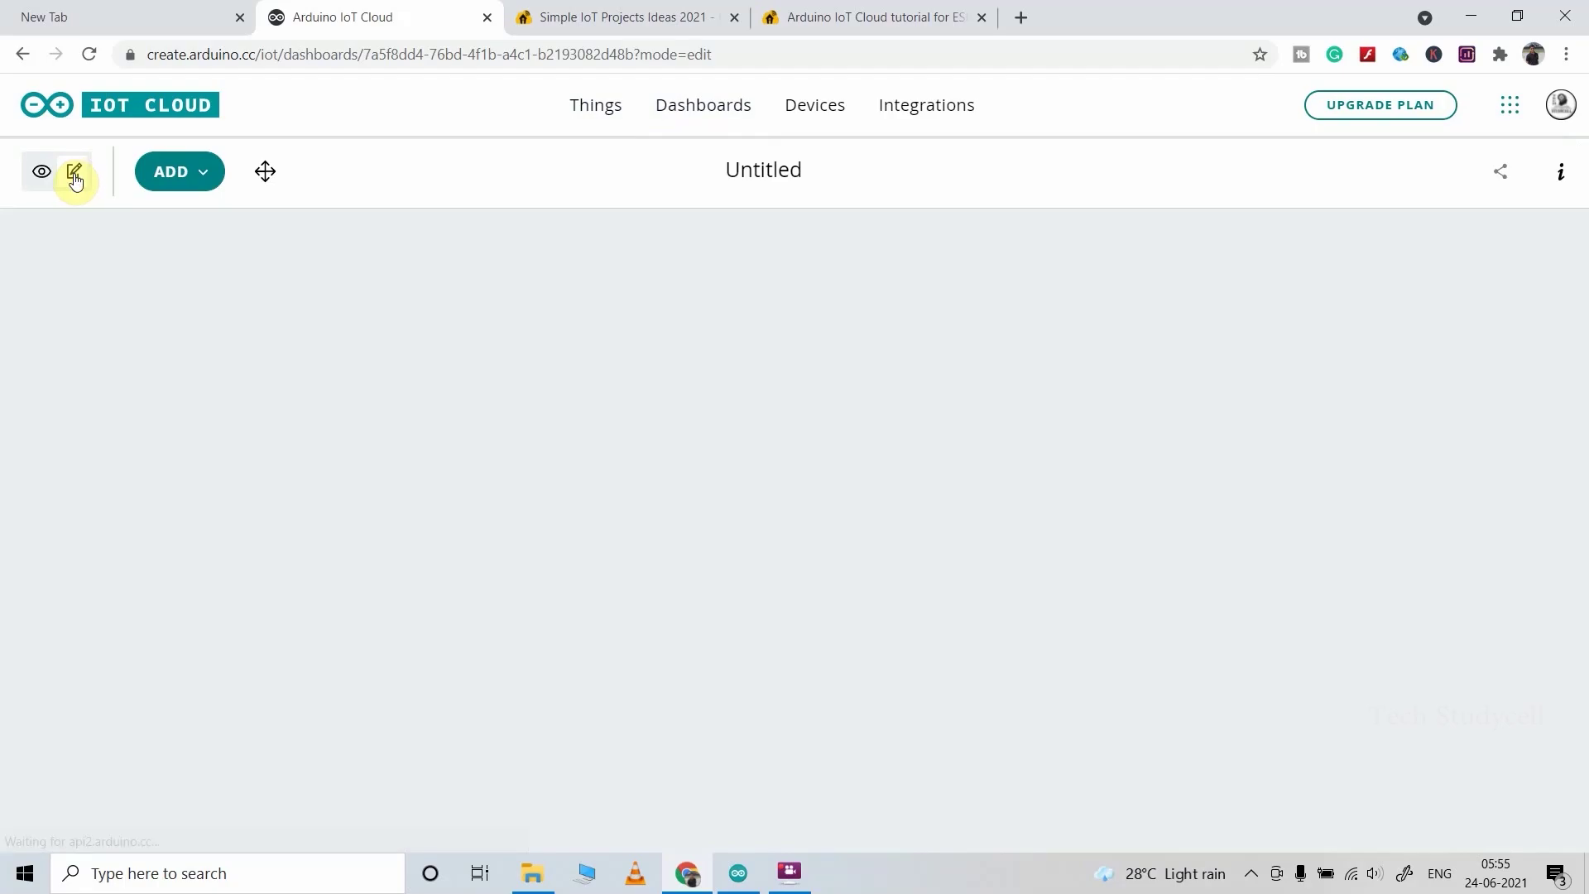
left_click(191, 178)
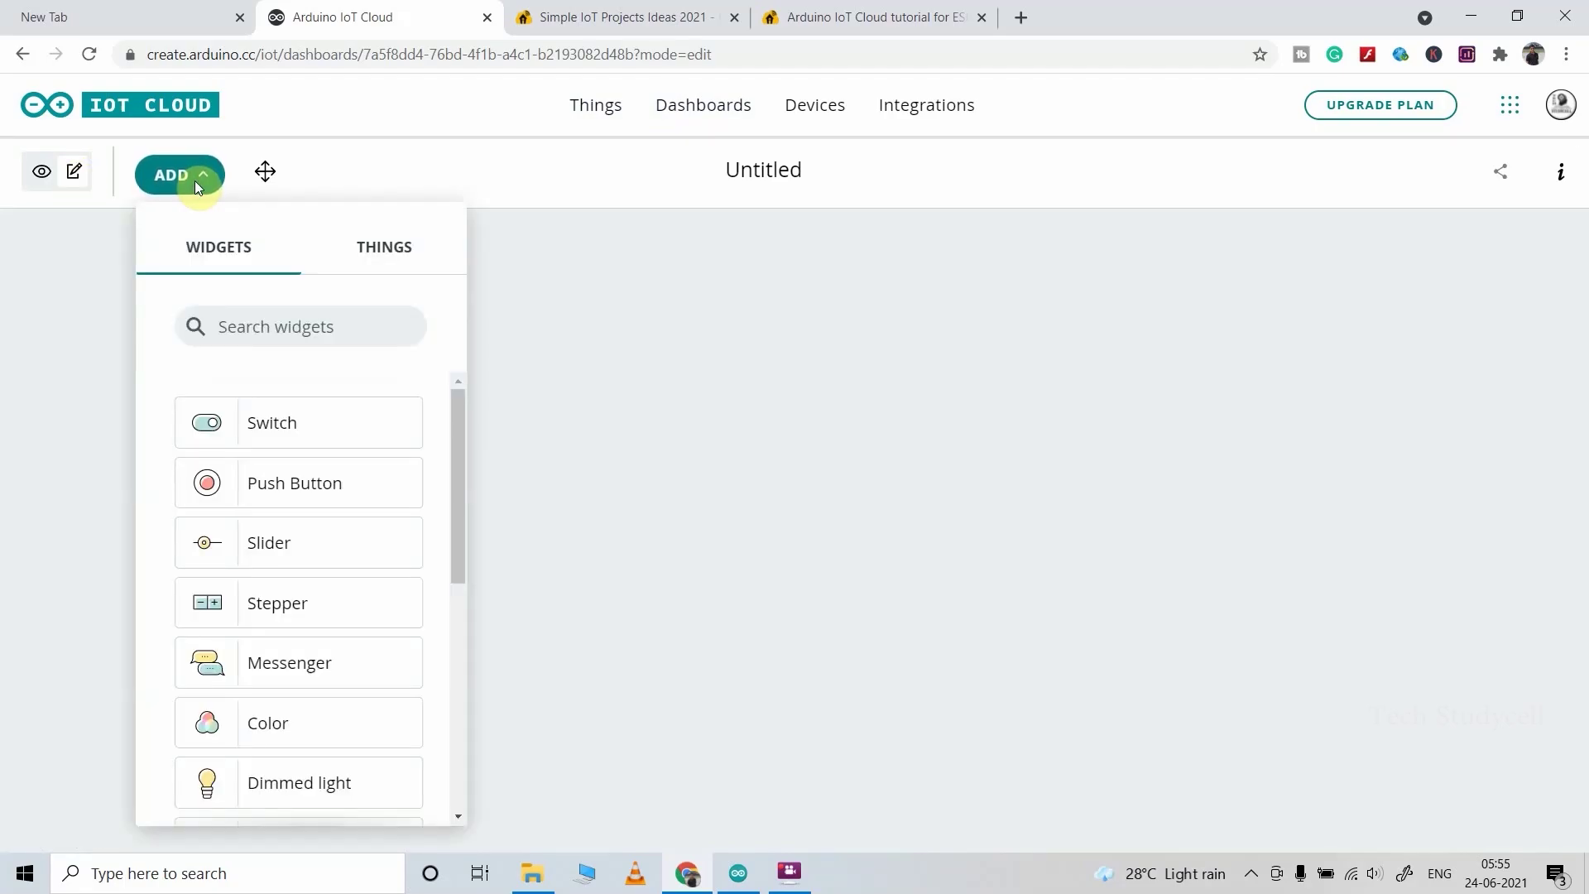
Step: Add a Switch1 widget linked to the switch1 variable
left_click(281, 425)
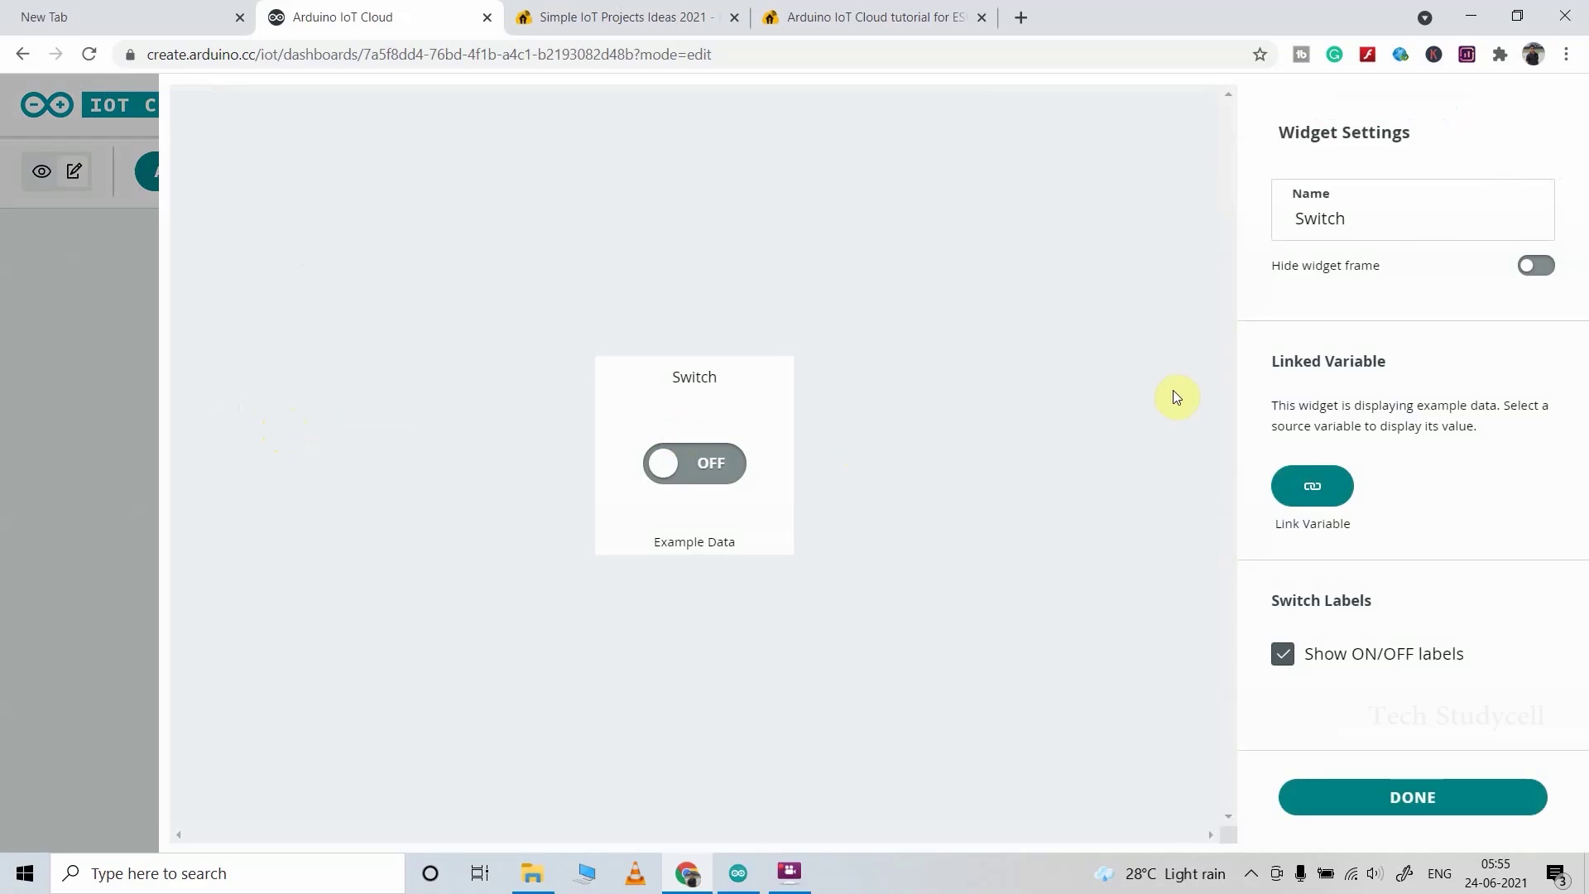
double_click(1423, 226)
left_click(1424, 226)
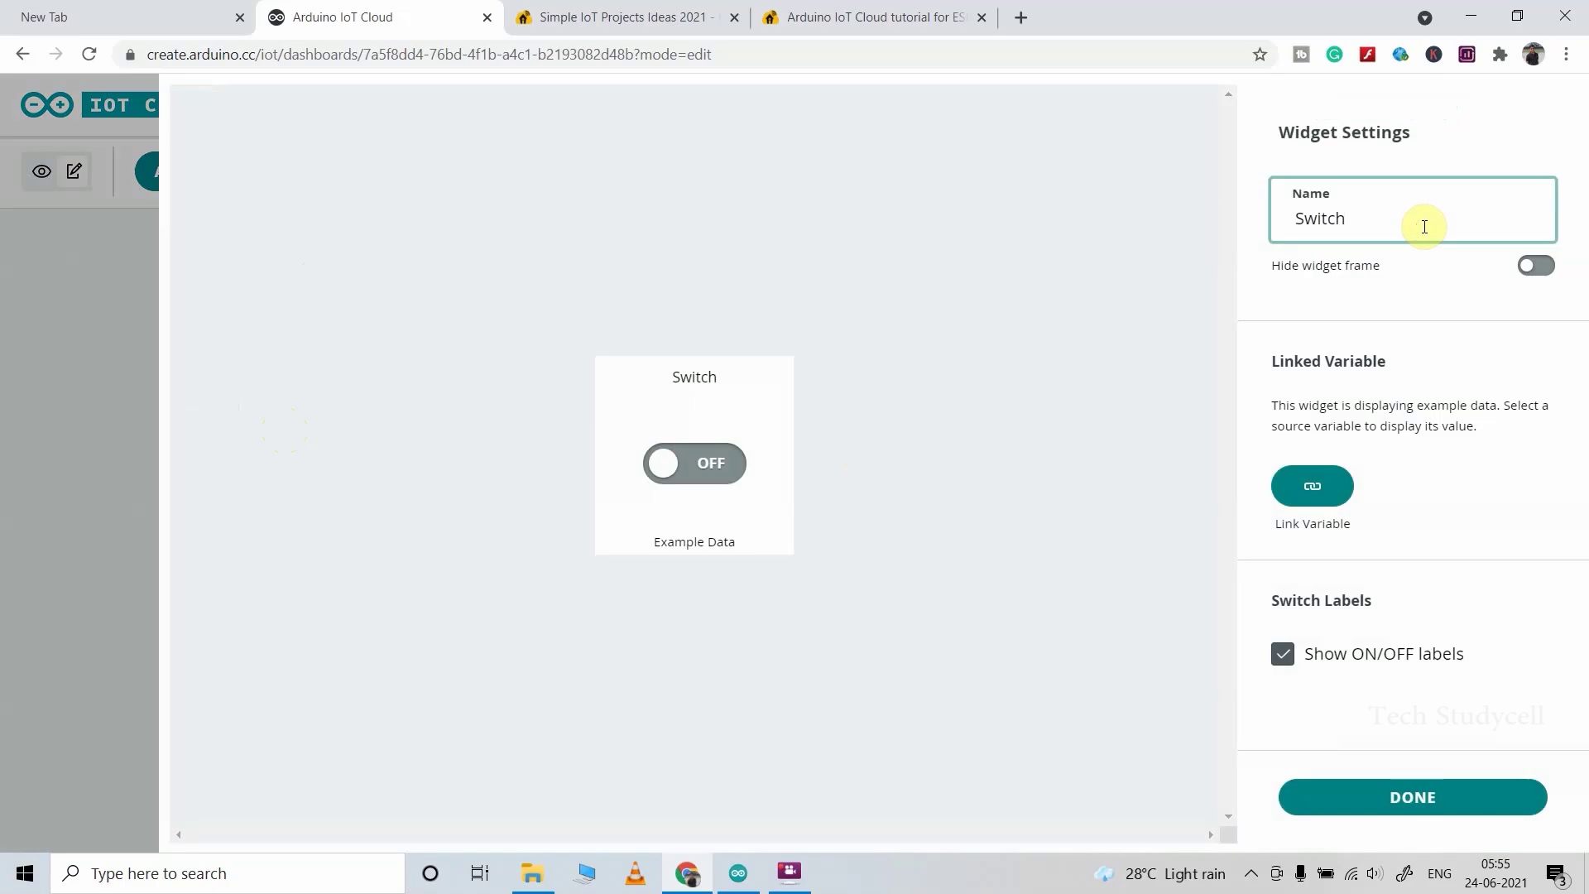
left_click(1310, 490)
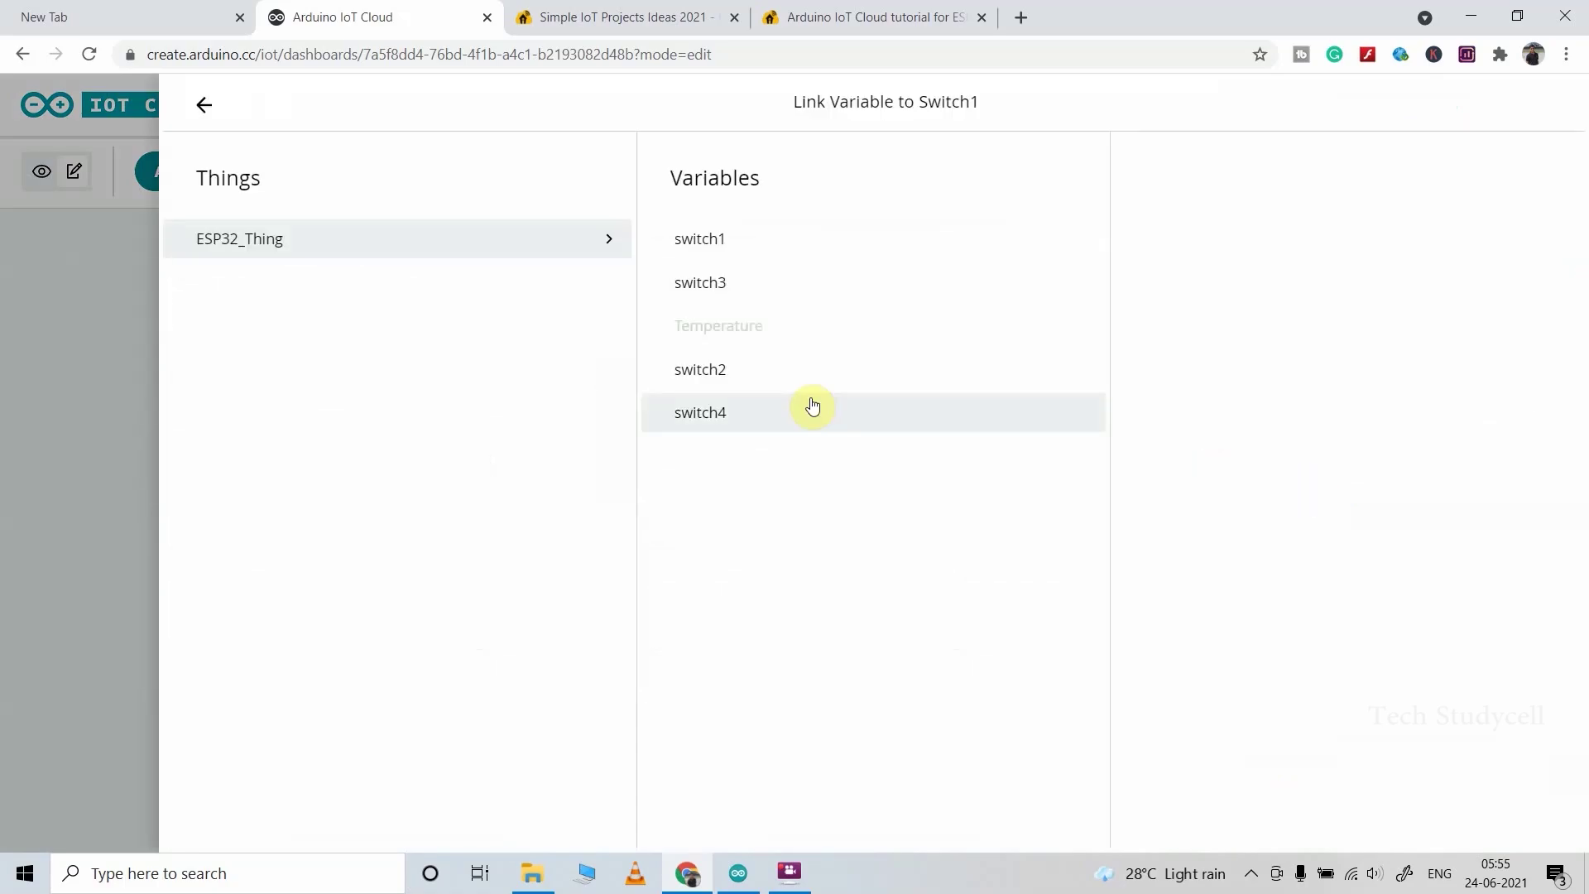
left_click(704, 245)
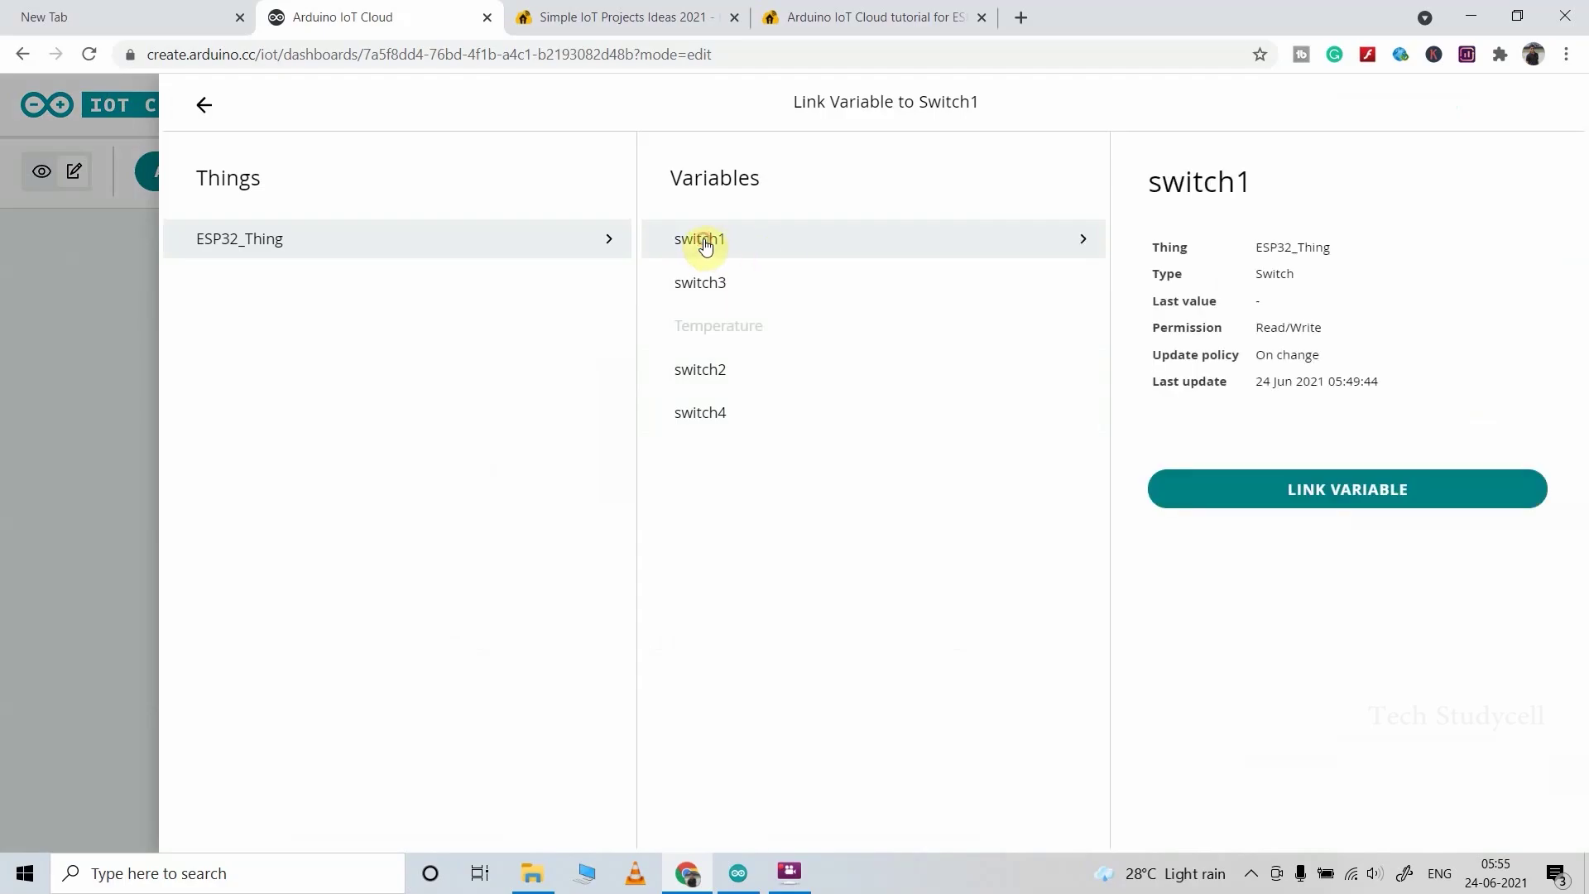
left_click(1271, 495)
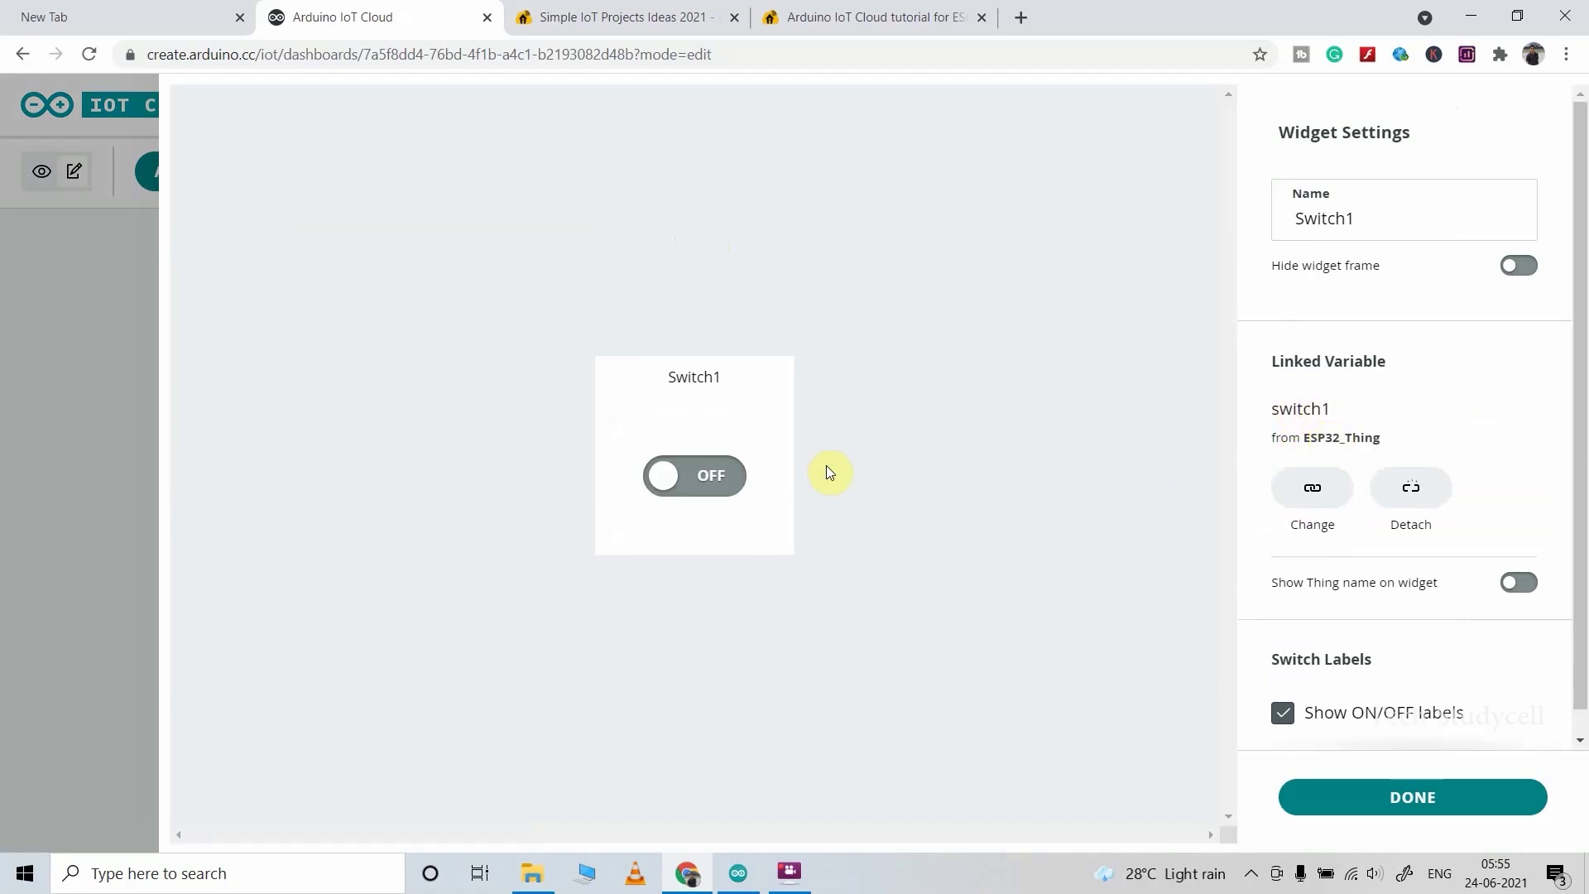
scroll(1576, 596, "down", 1)
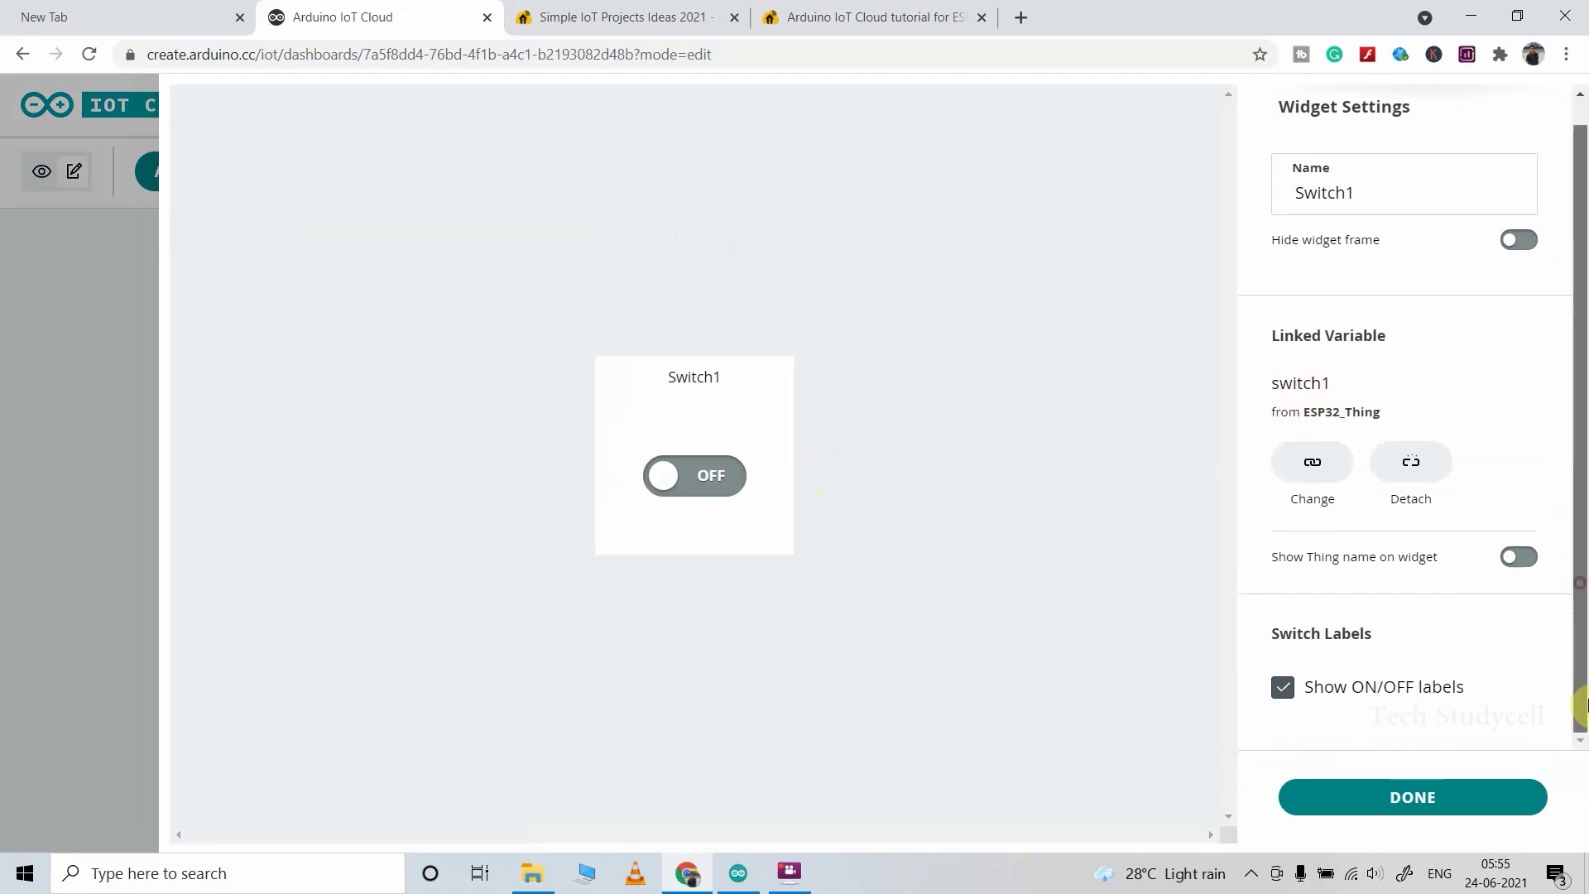
left_click(1439, 807)
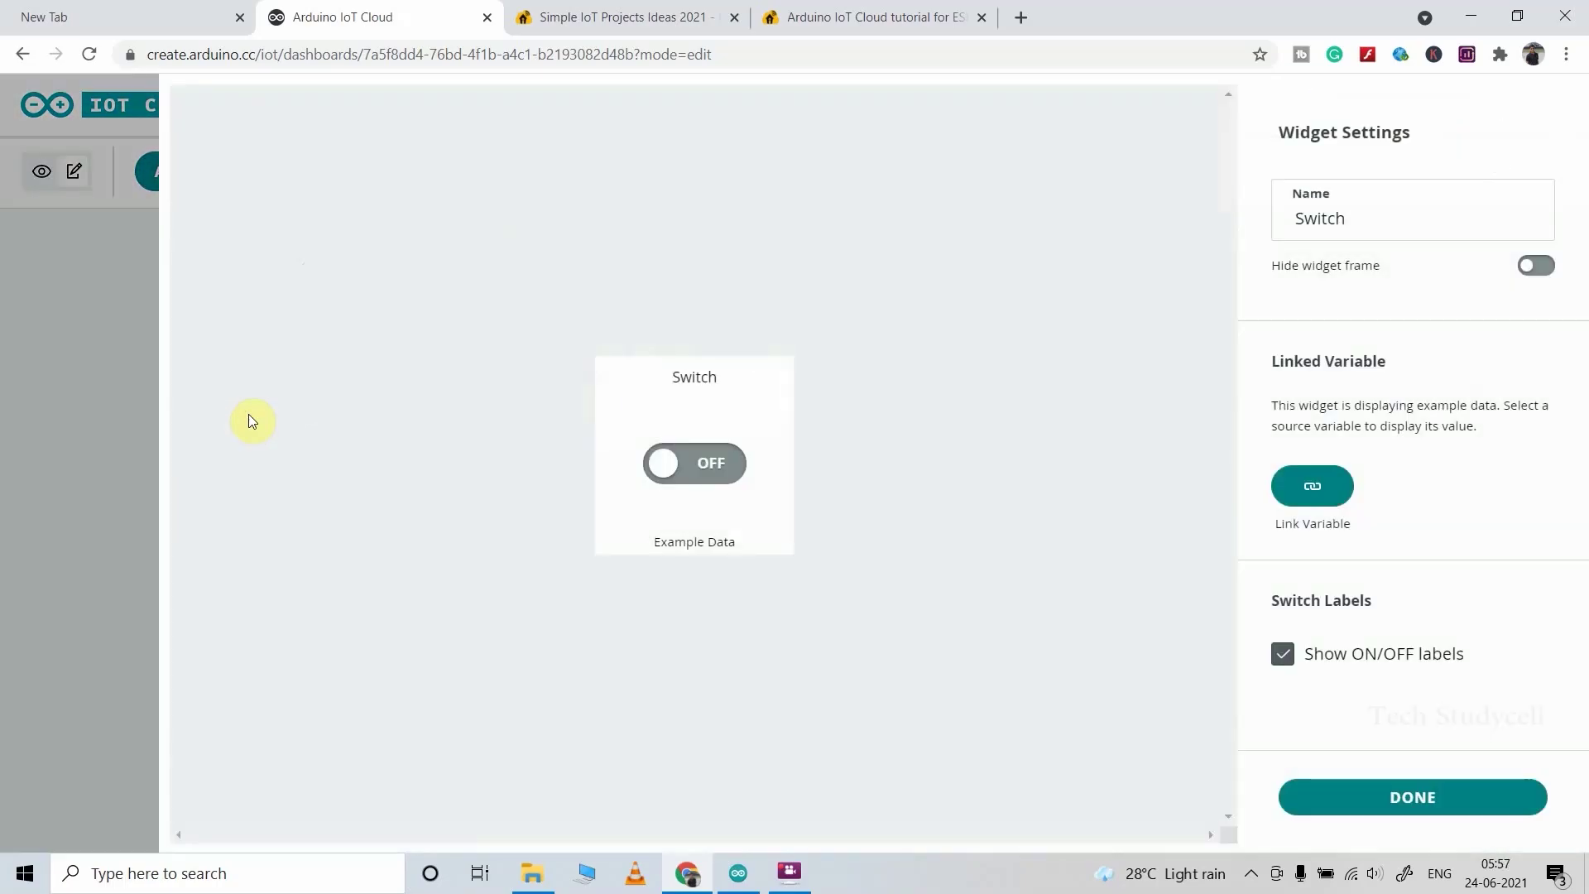
Step: Add Switch2–Switch4 widgets, each linked to its matching switch variable
left_click(1251, 874)
left_click(1366, 217)
type("3")
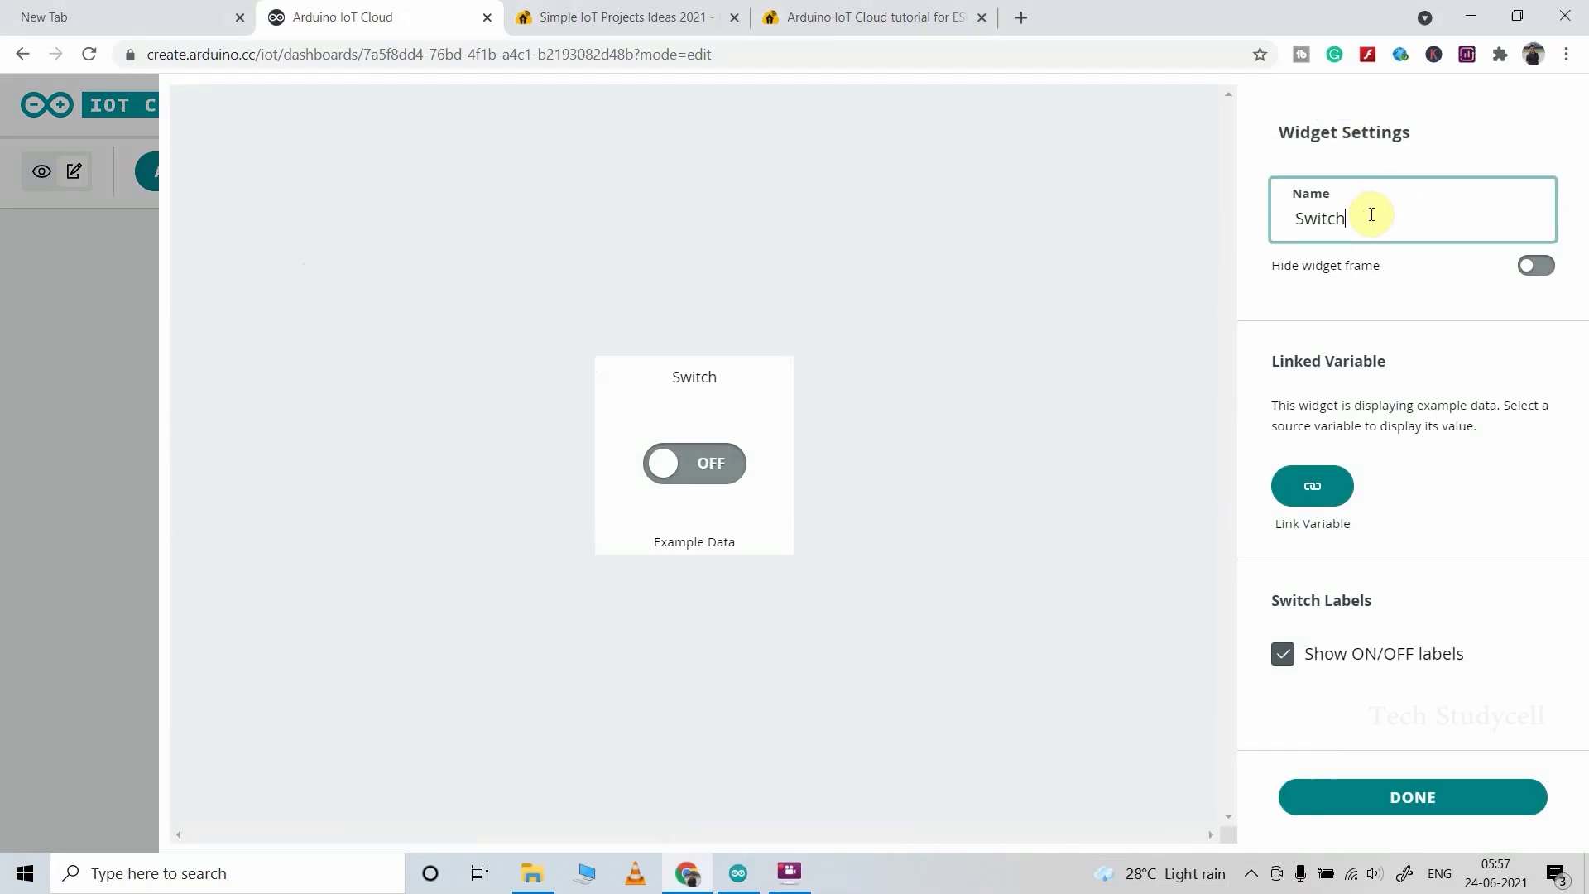
left_click(1312, 487)
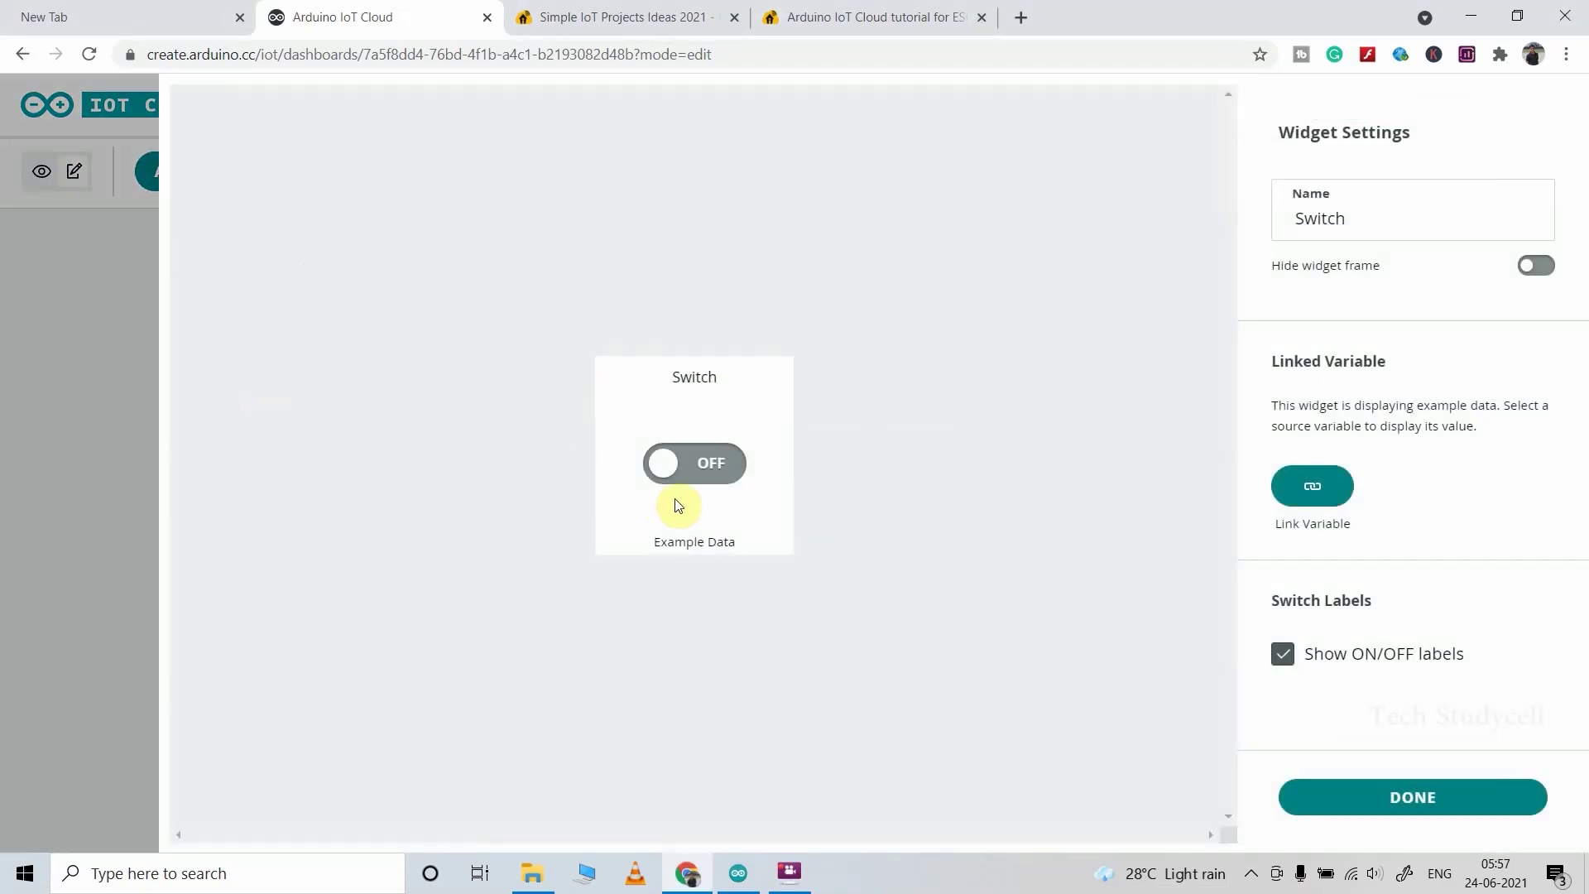
left_click(1353, 220)
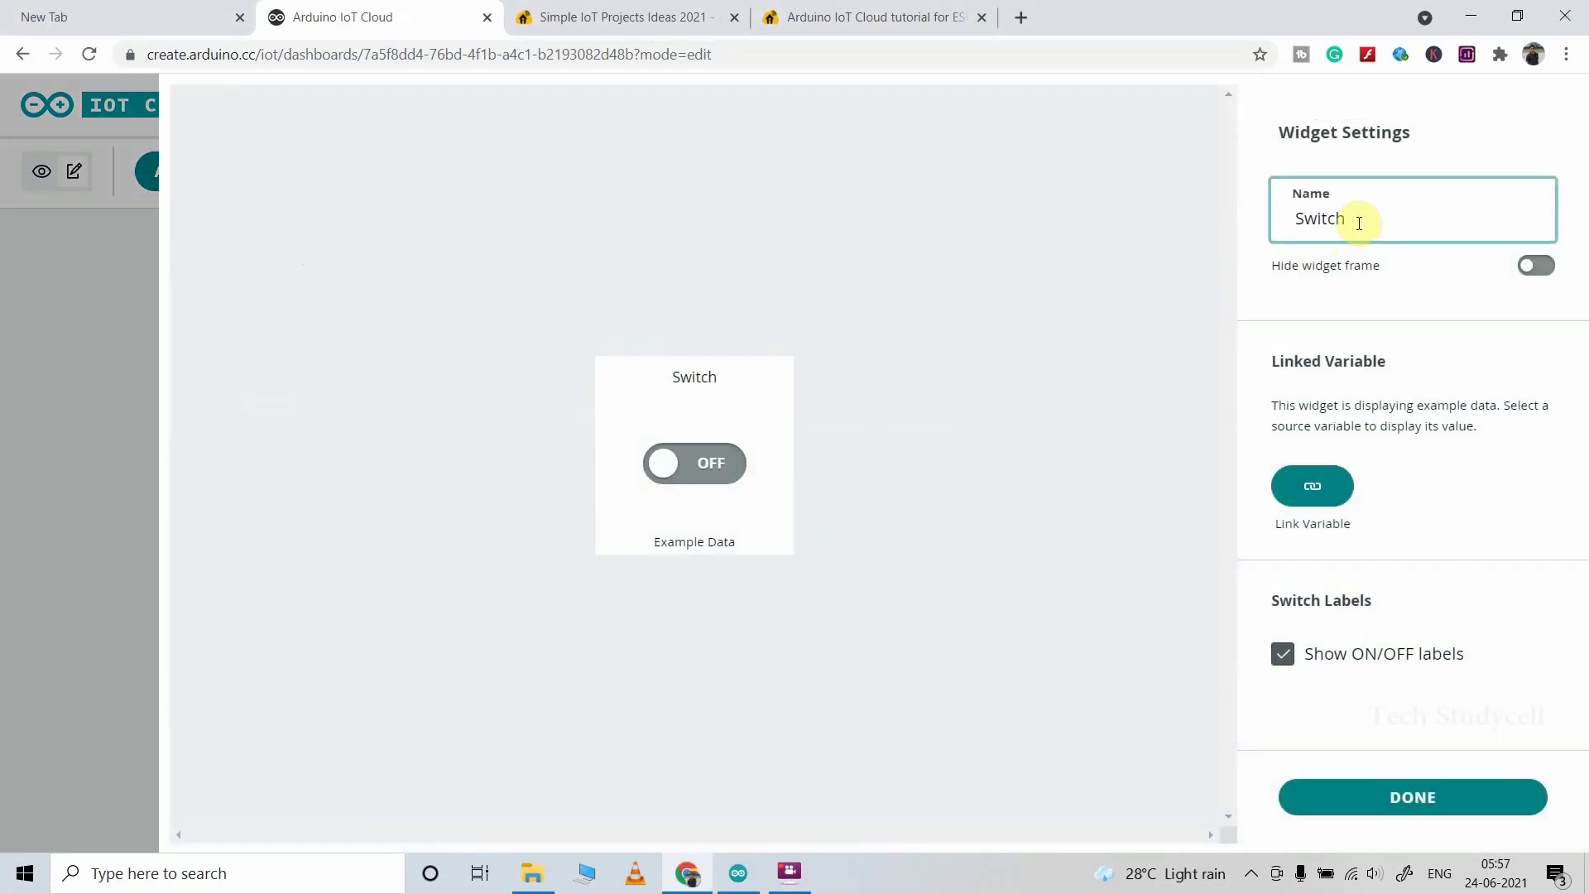
left_click(1272, 506)
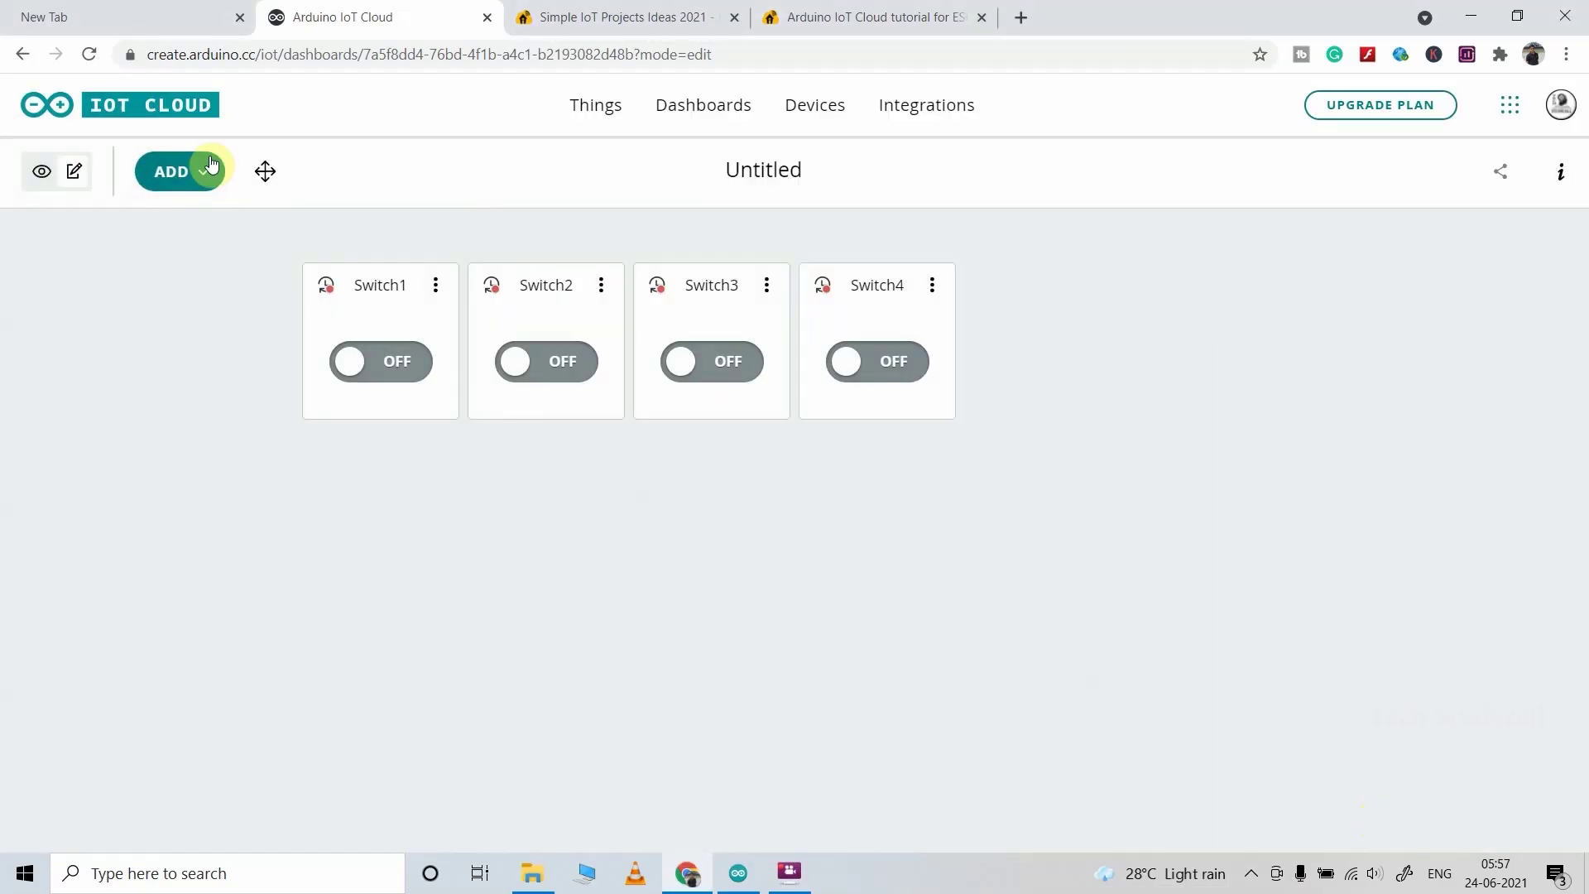
left_click(177, 172)
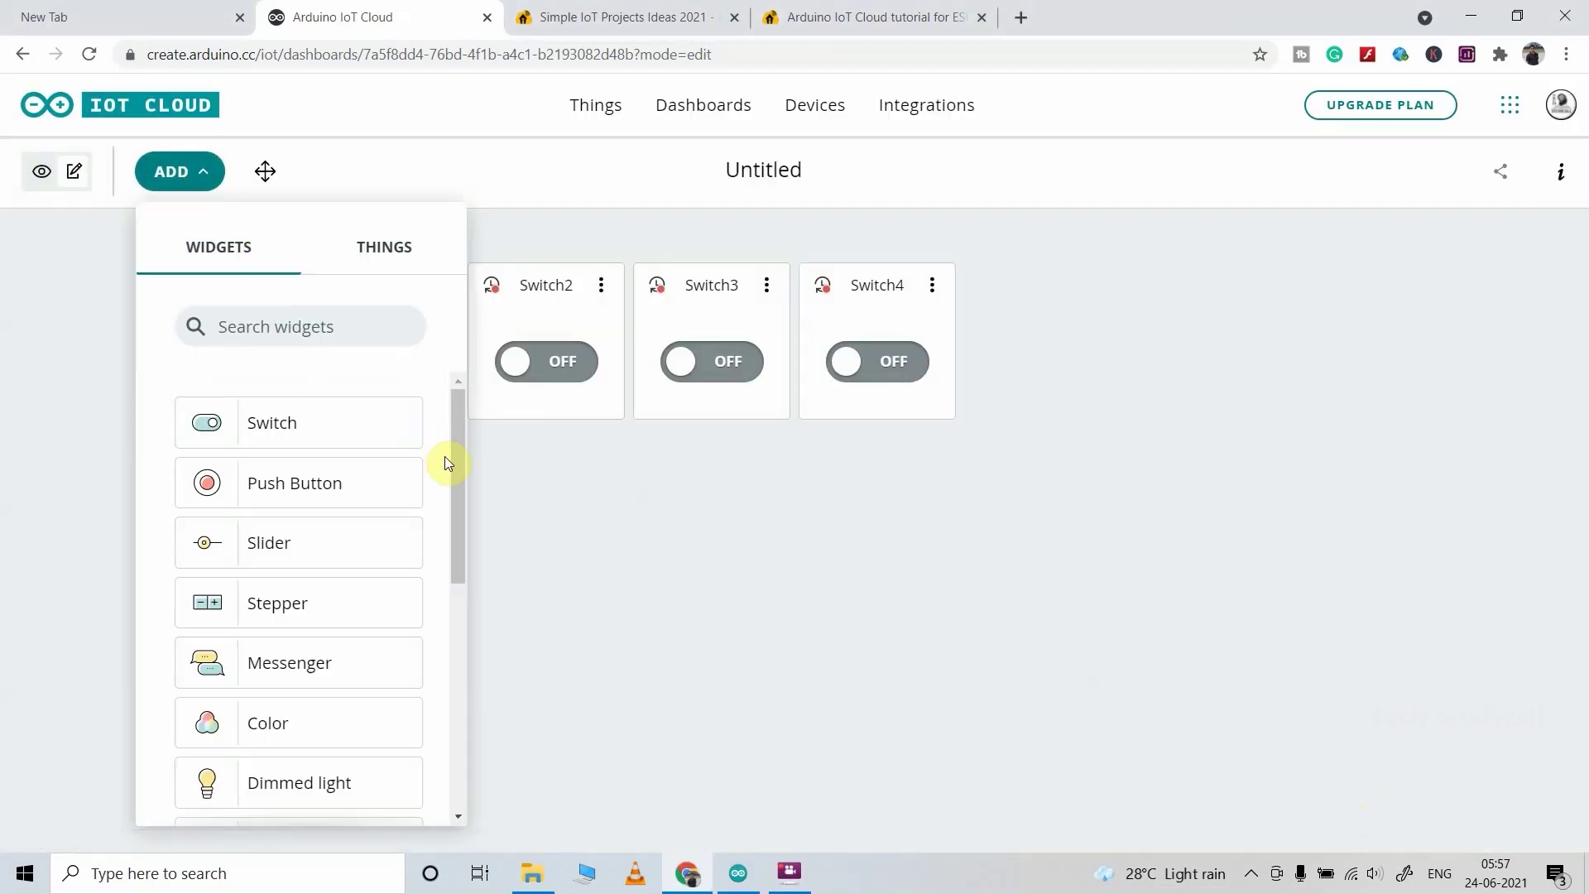
Step: Add a Temperature gauge linked to ESP32_Thing's Temperature variable, with a 0–100 range
scroll(456, 596, "down", 5)
left_click(310, 637)
left_click_drag(1357, 217, 1292, 217)
type("Temperature")
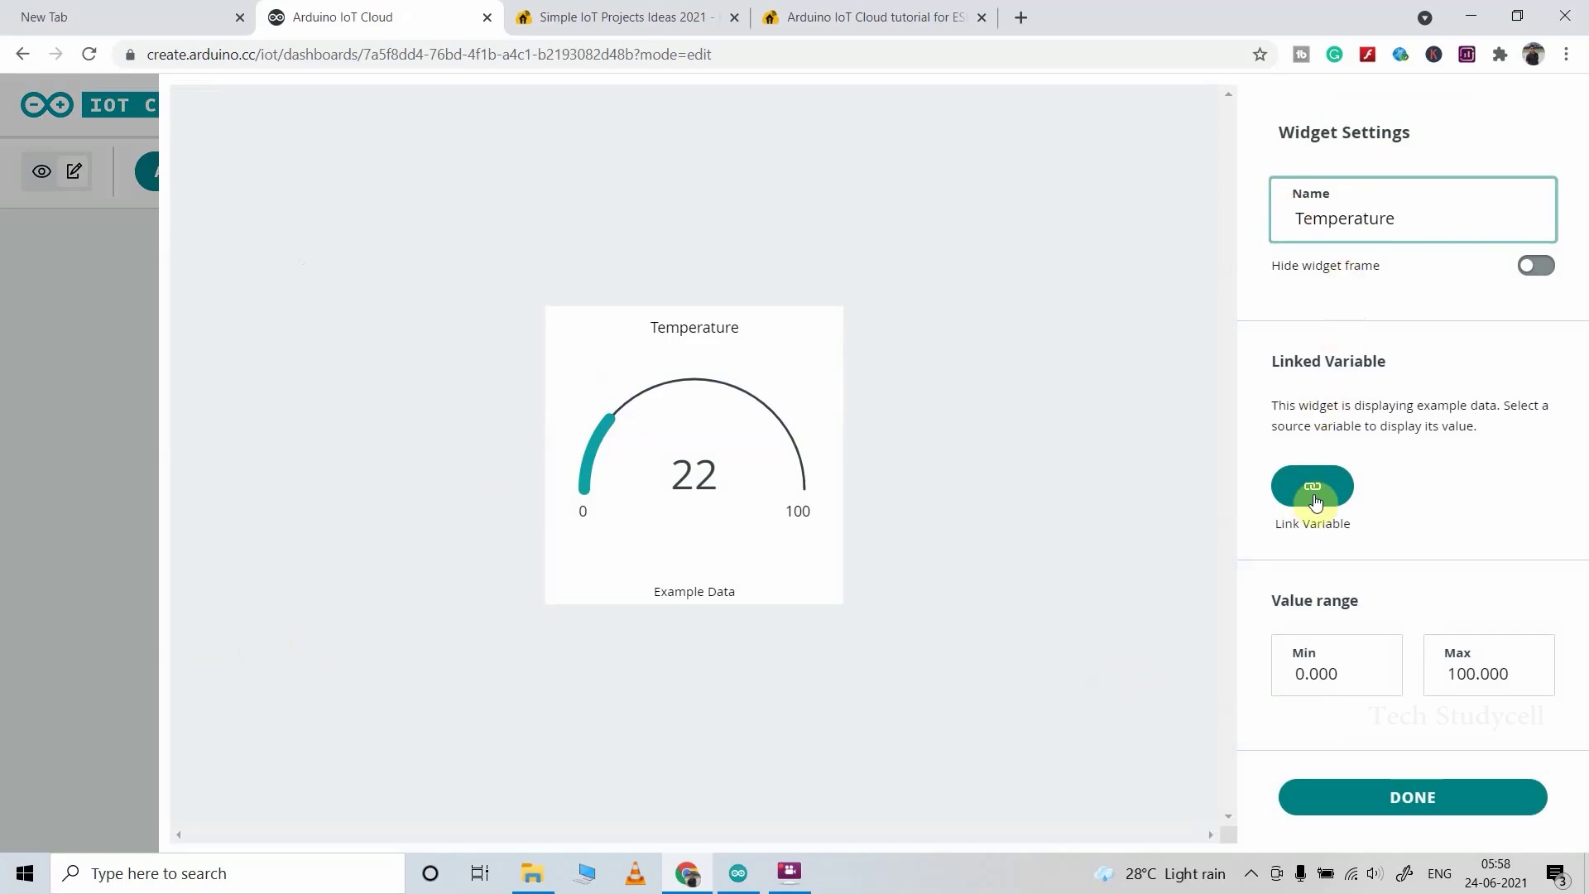
left_click(1313, 495)
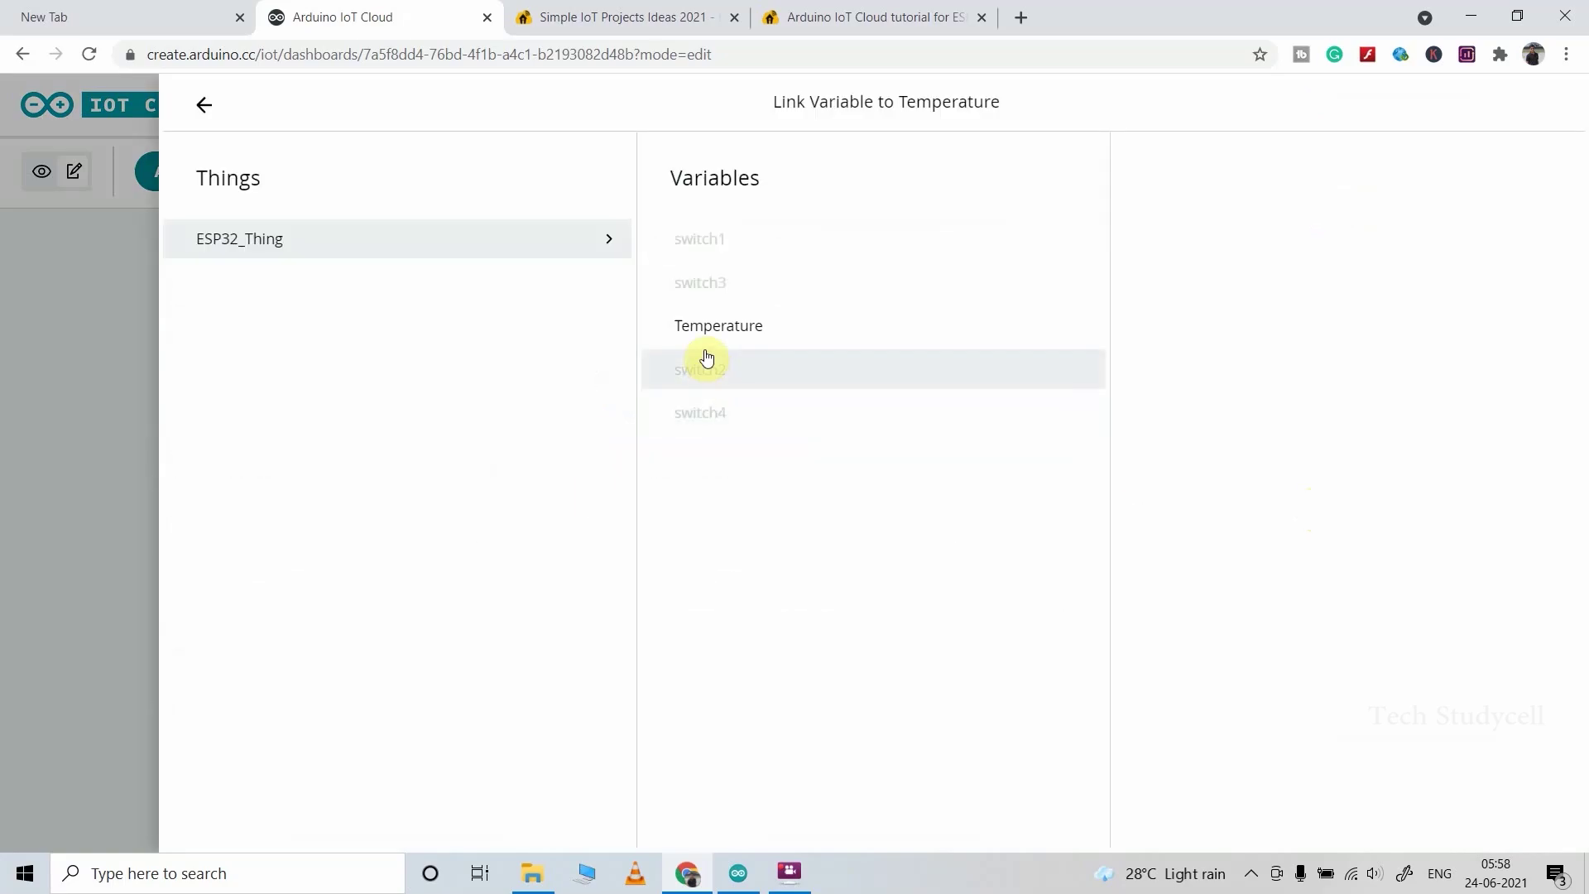
left_click(756, 323)
left_click(1328, 501)
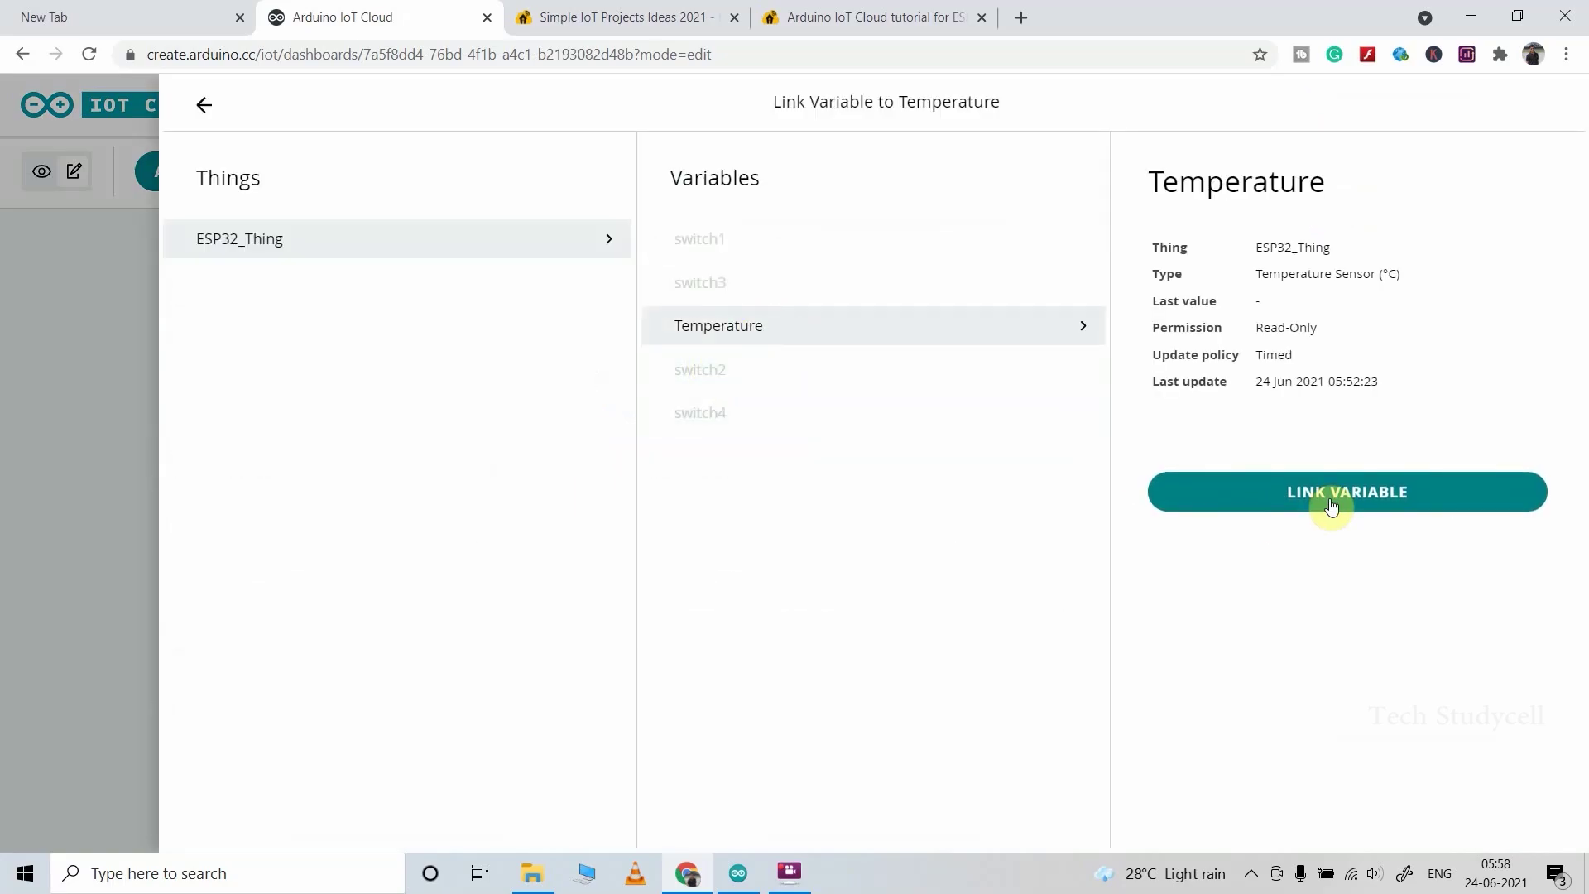
scroll(1575, 563, "down", 1)
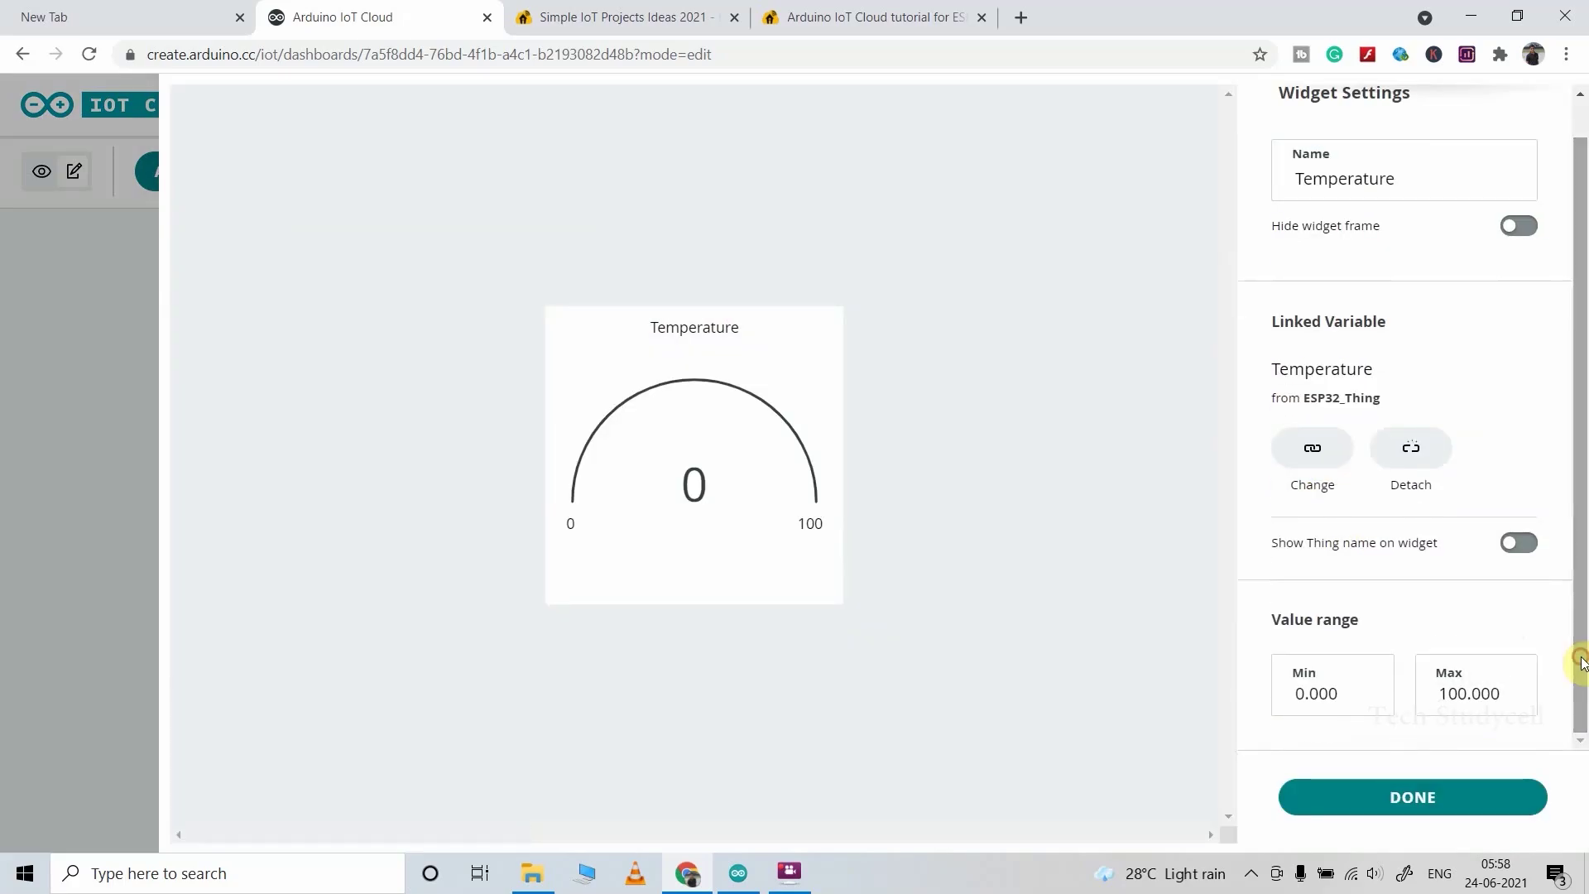
left_click_drag(1350, 697, 1289, 697)
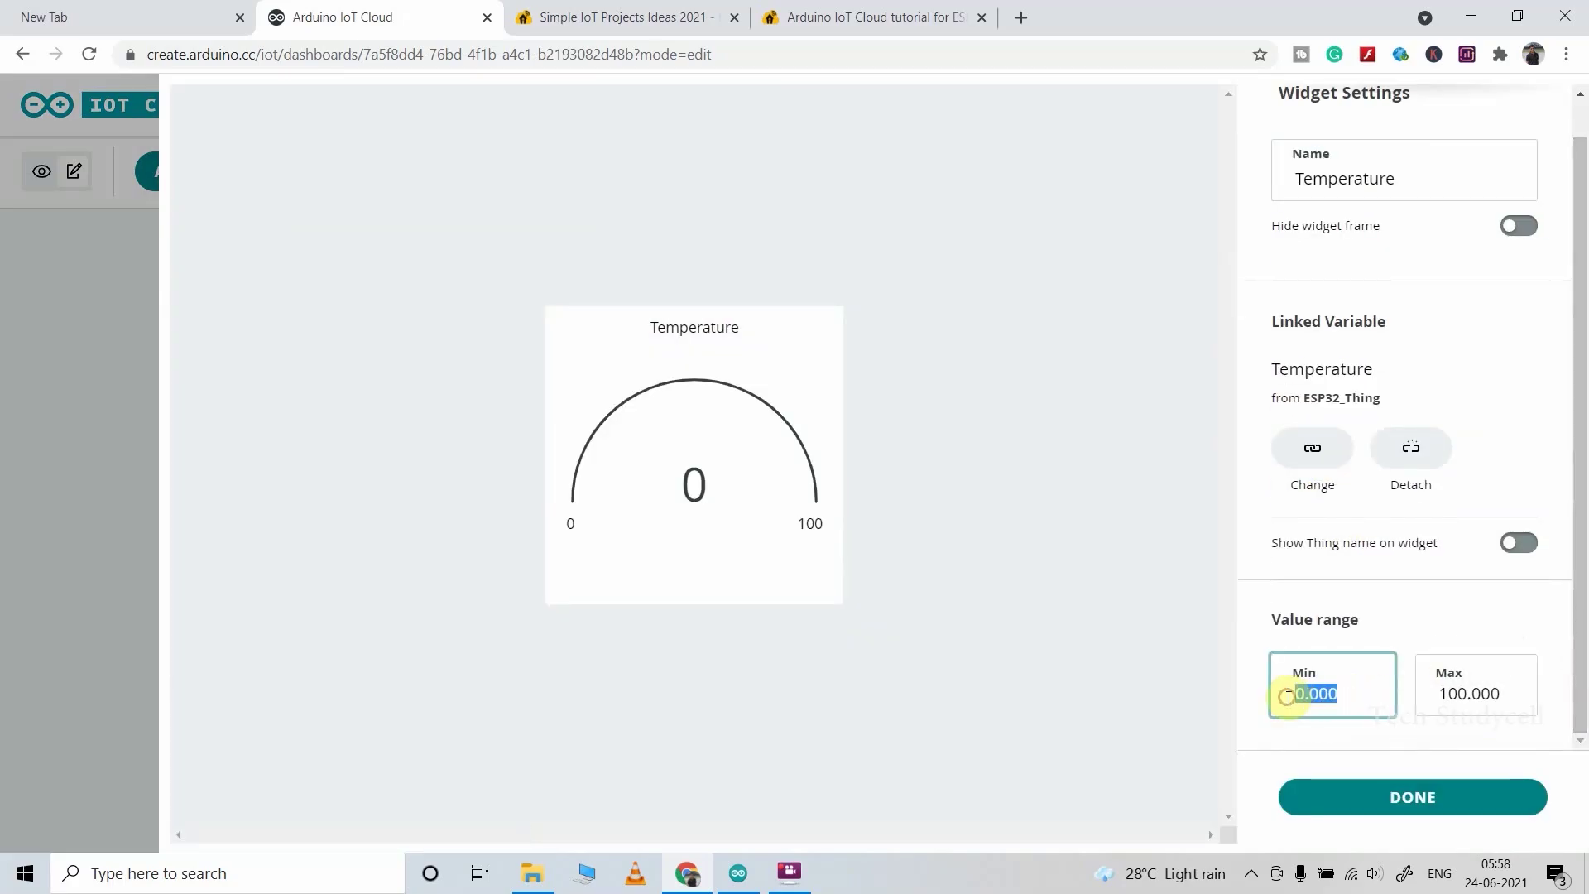
type("0")
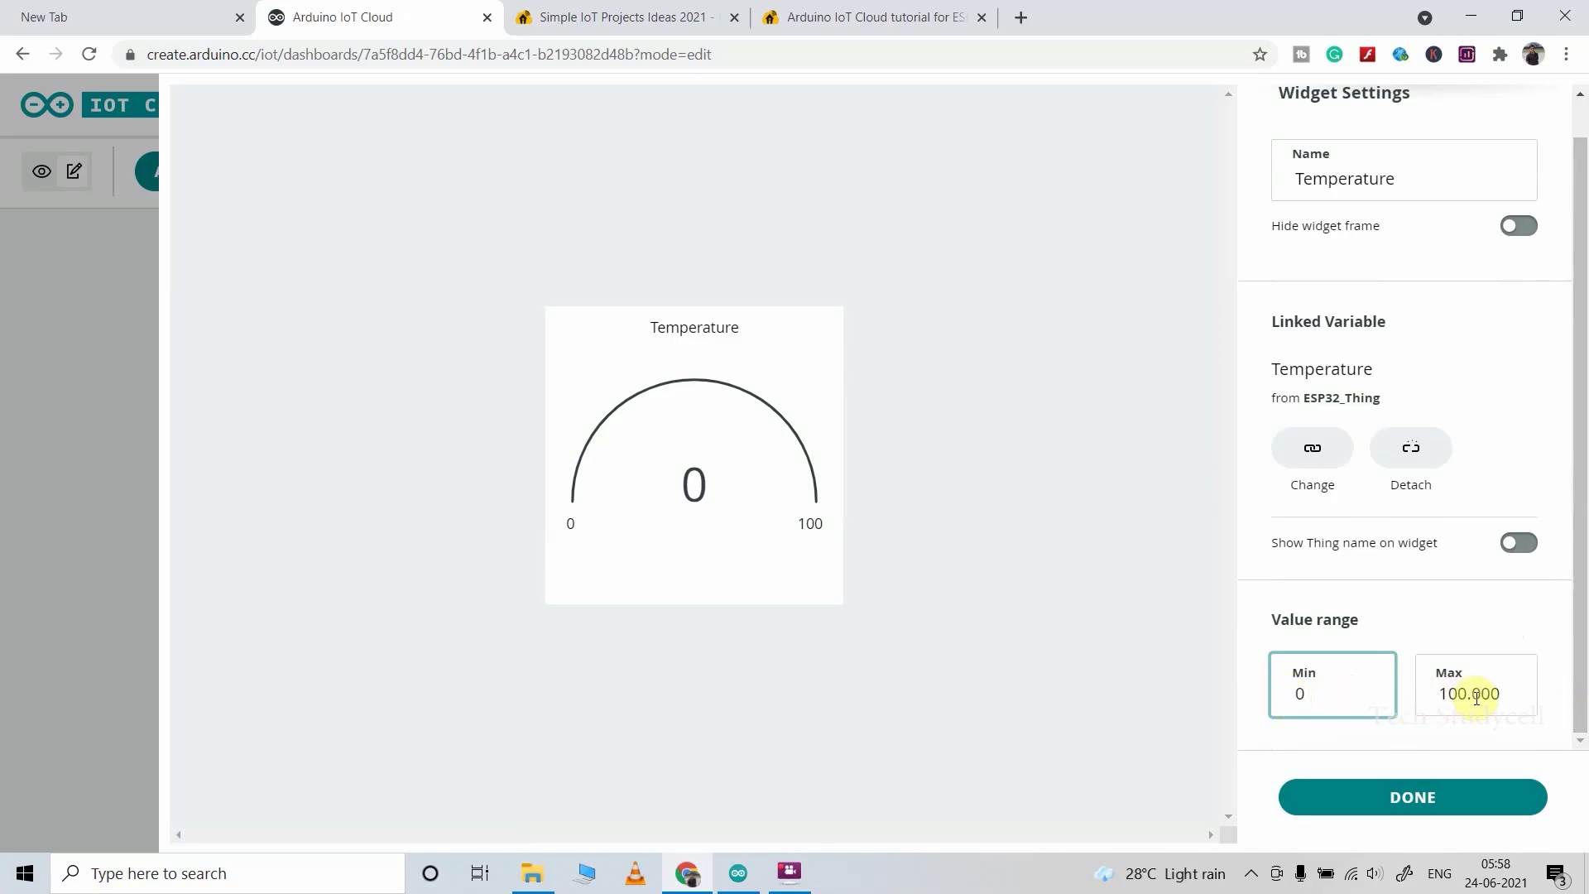
left_click(1434, 799)
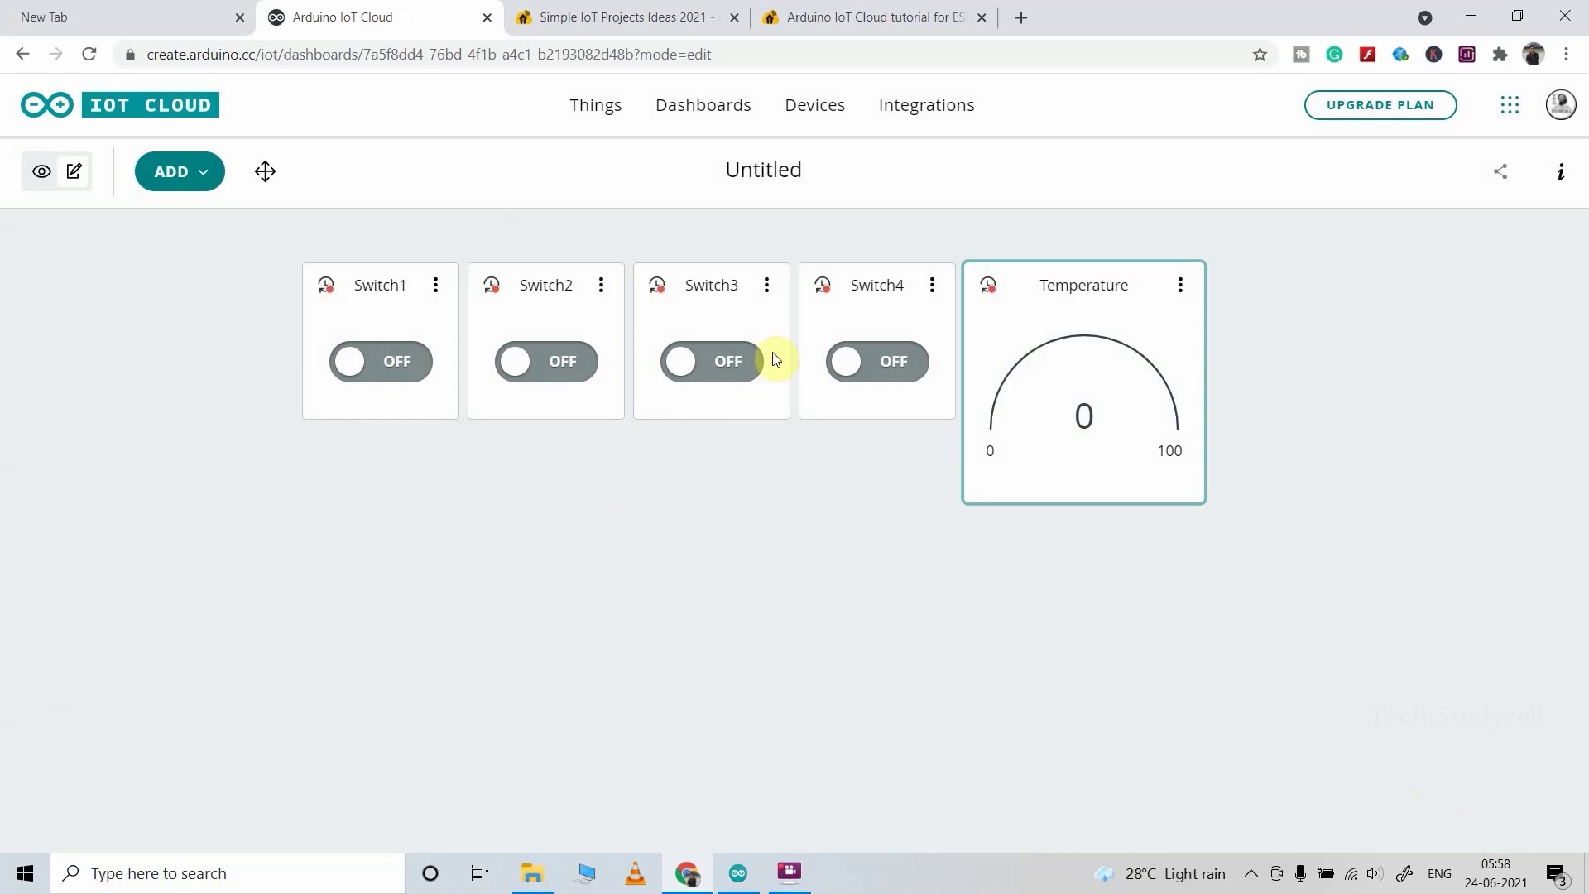
Step: Title the dashboard ESP_Things and switch it to view mode
left_click(723, 169)
type("ESP_Things")
key("Return")
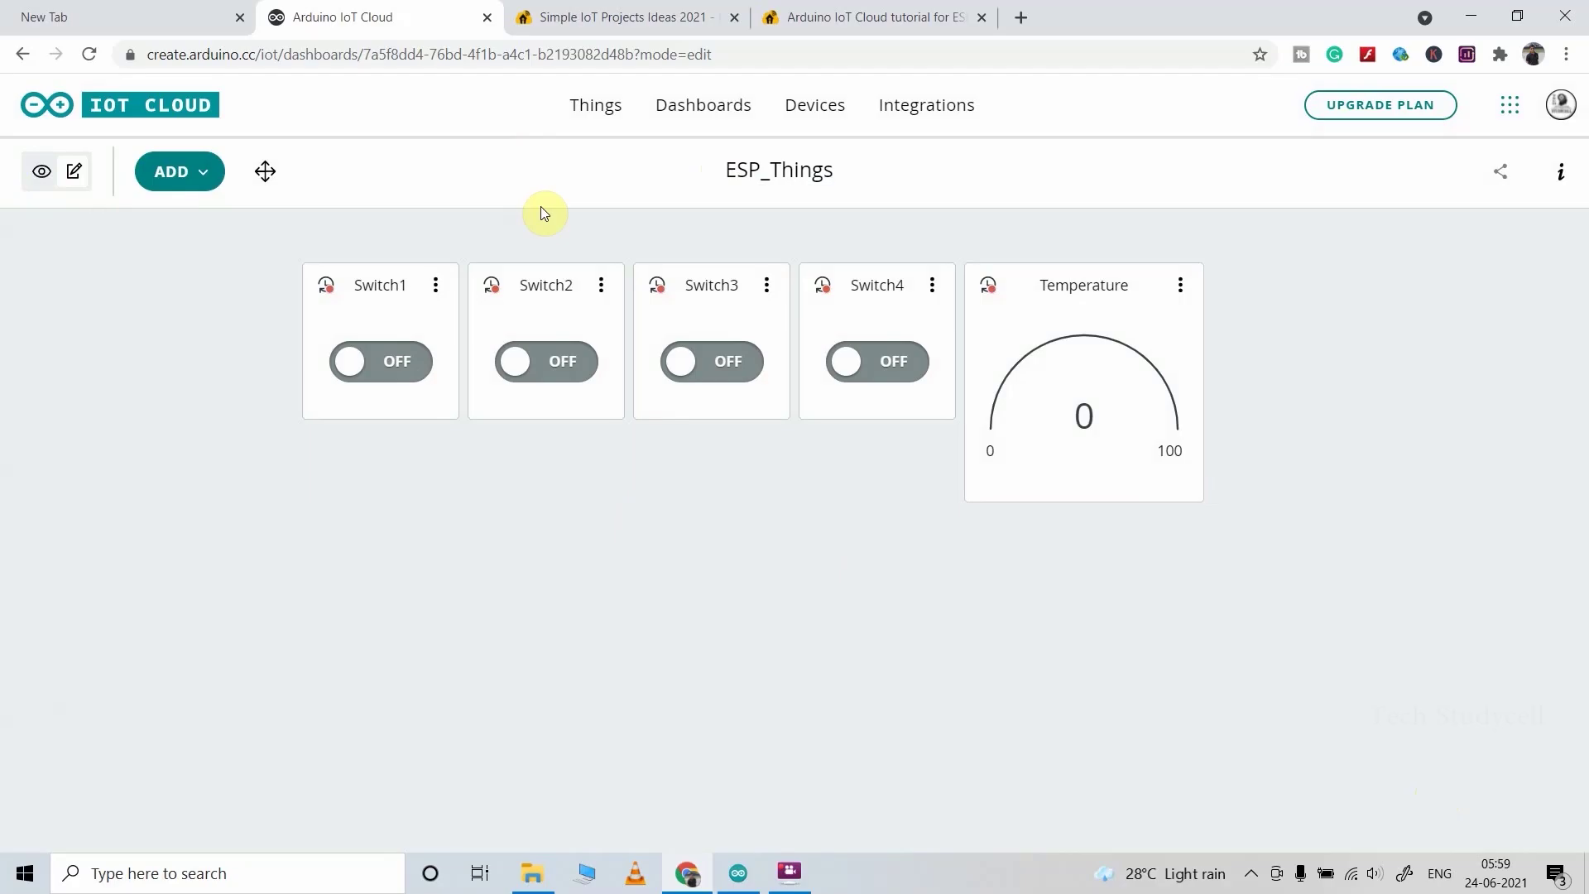
left_click(44, 173)
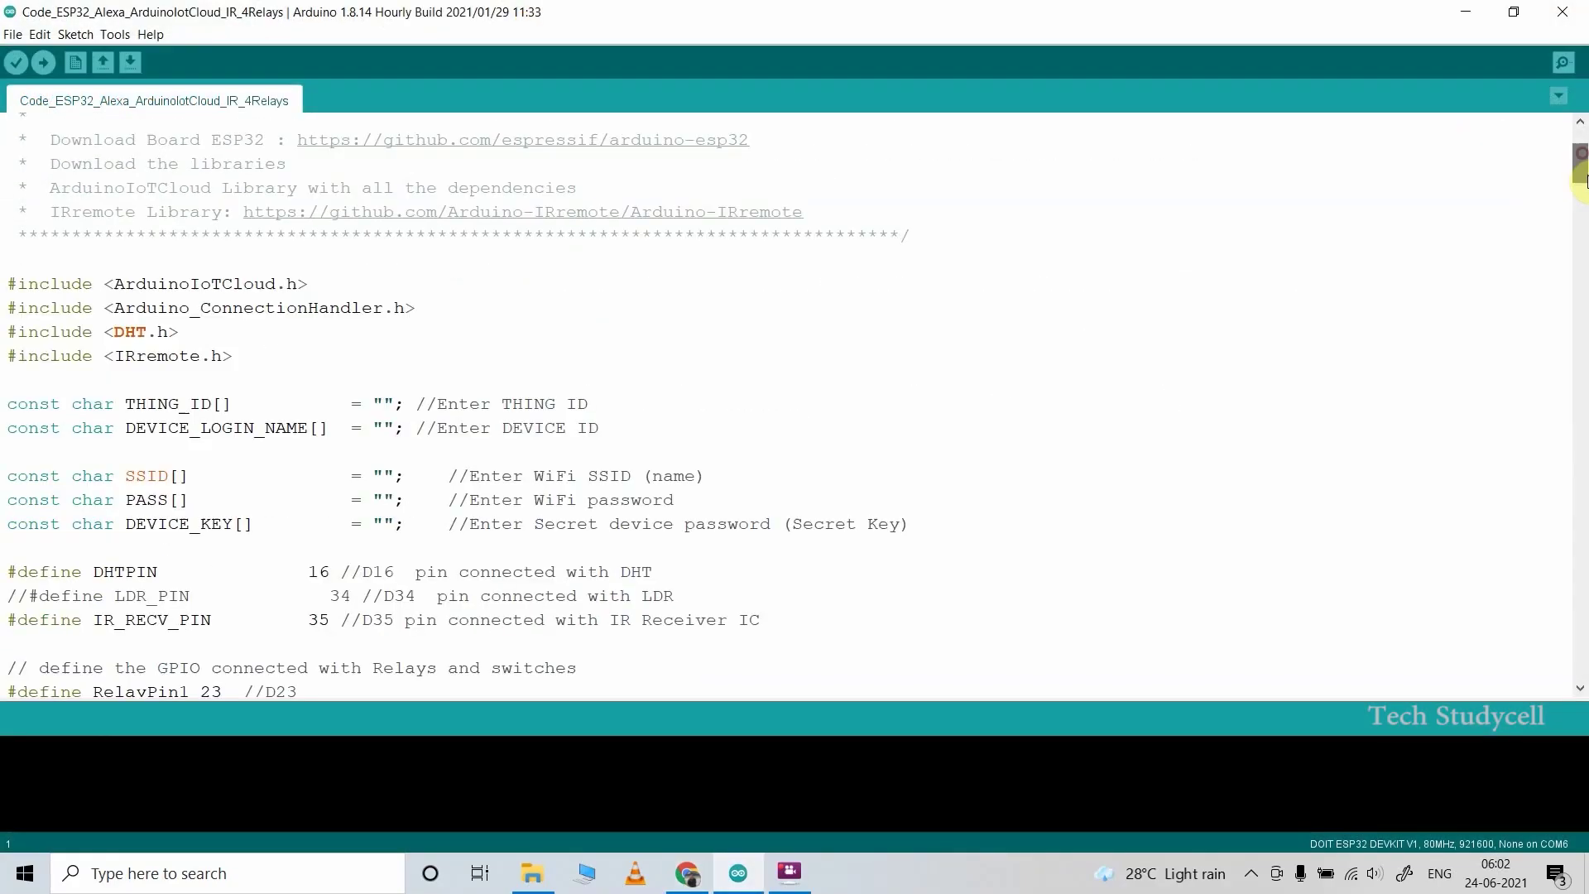
left_click_drag(1581, 180, 1581, 459)
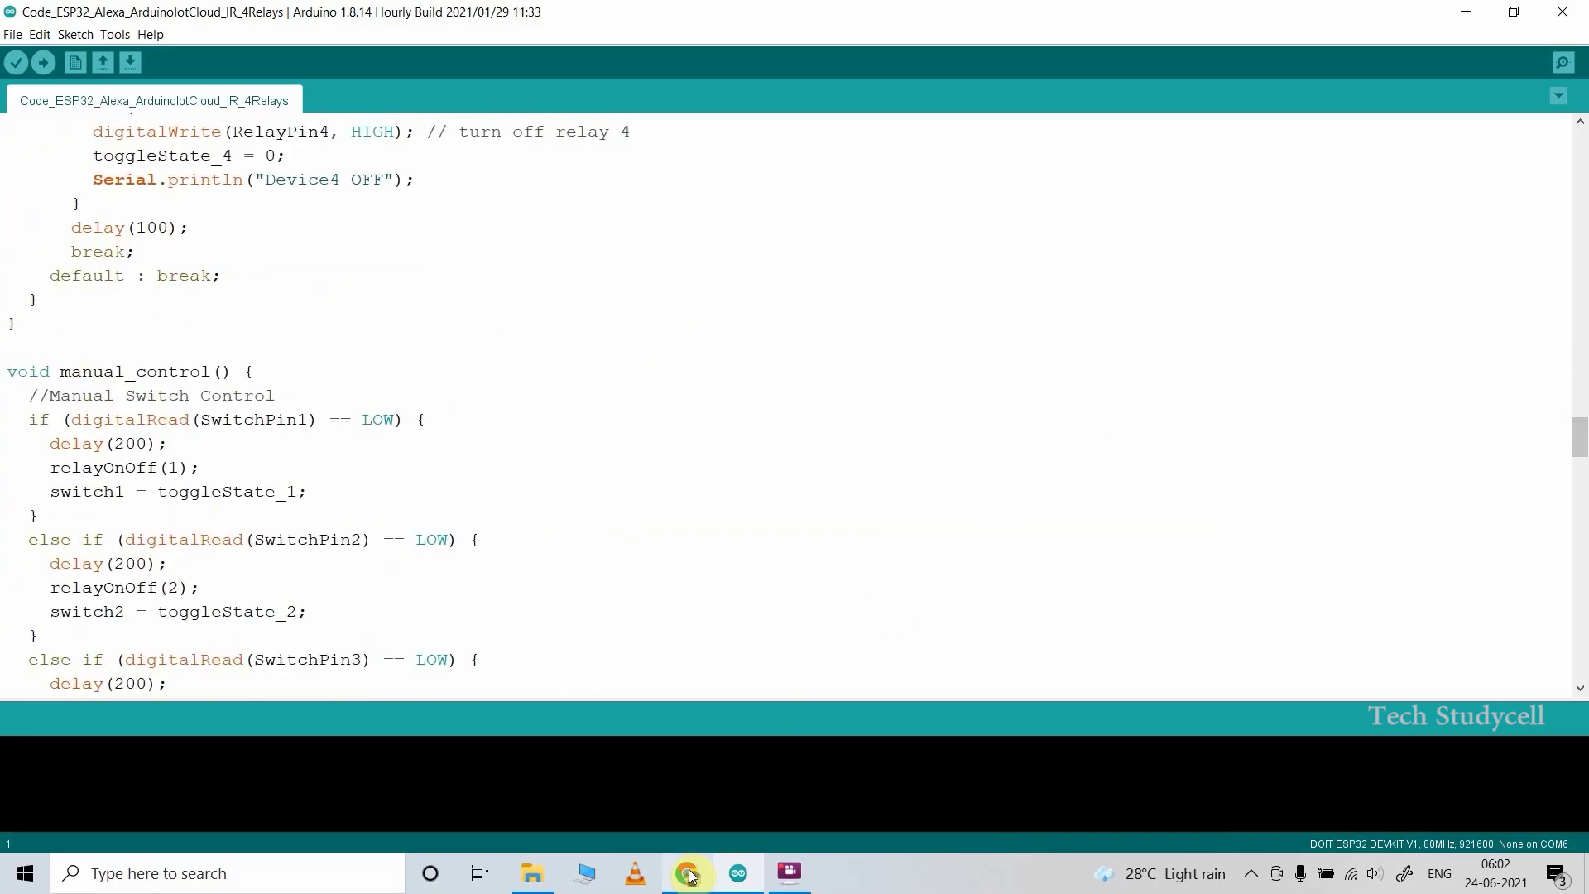
left_click(687, 873)
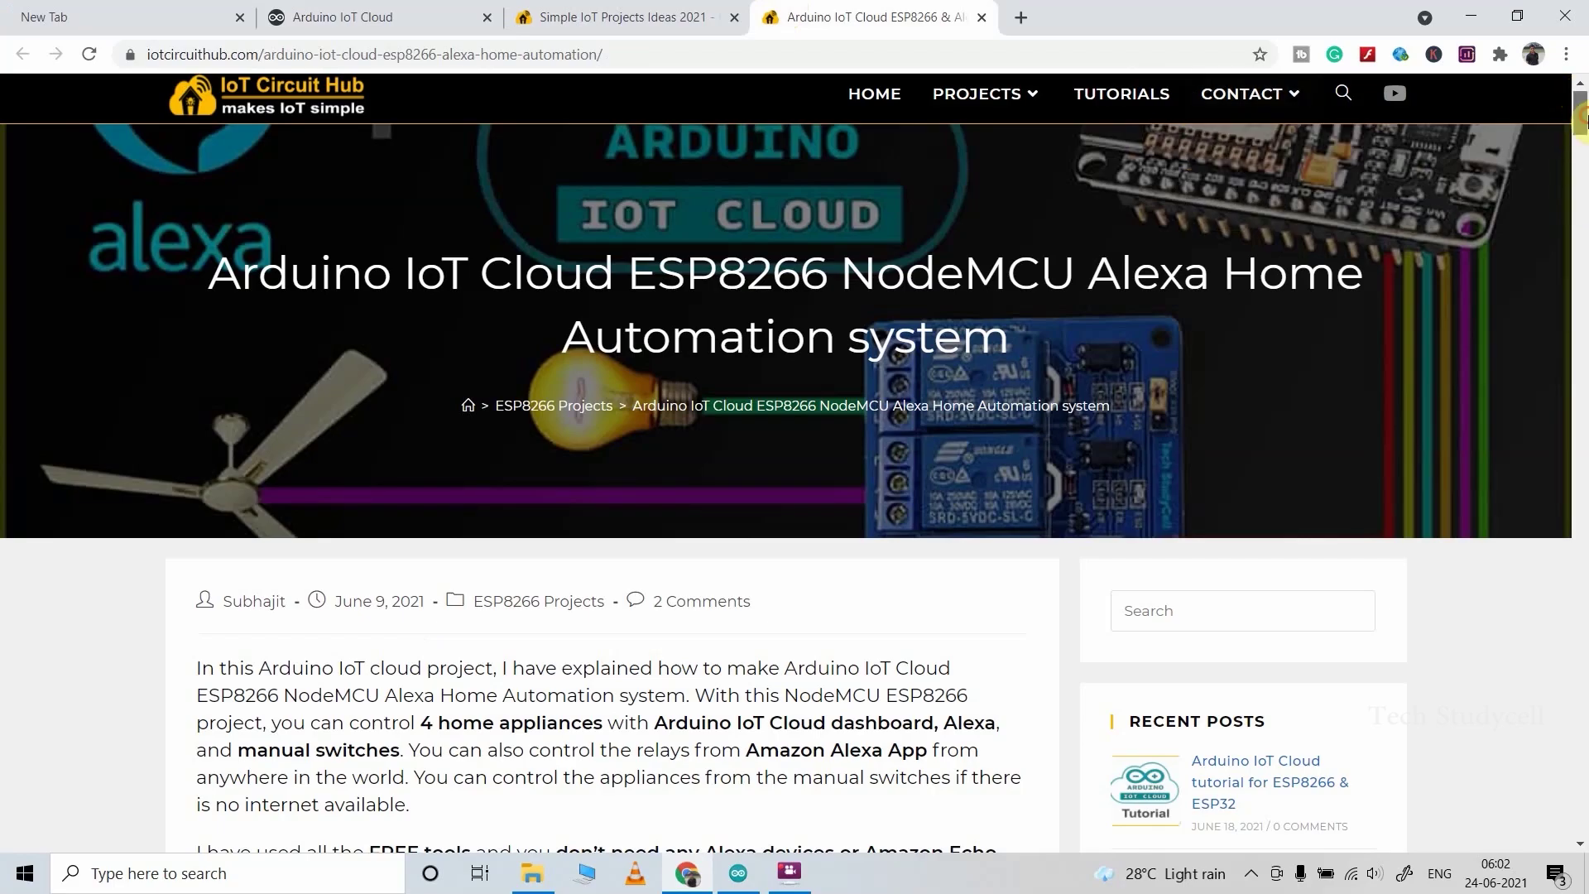
left_click_drag(1581, 120, 1581, 431)
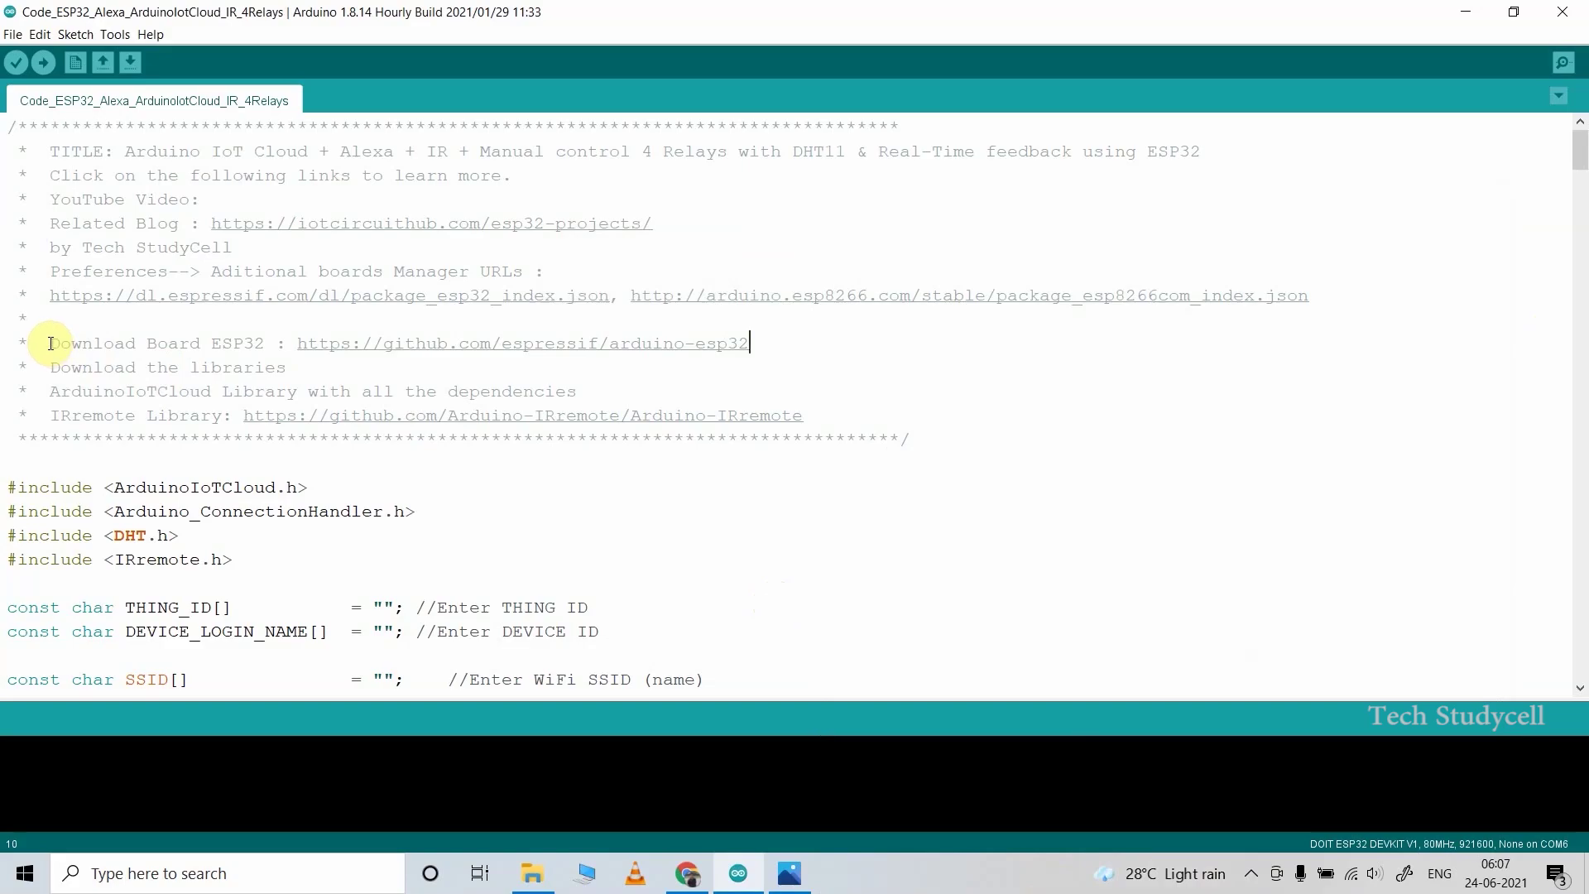
left_click_drag(51, 343, 753, 346)
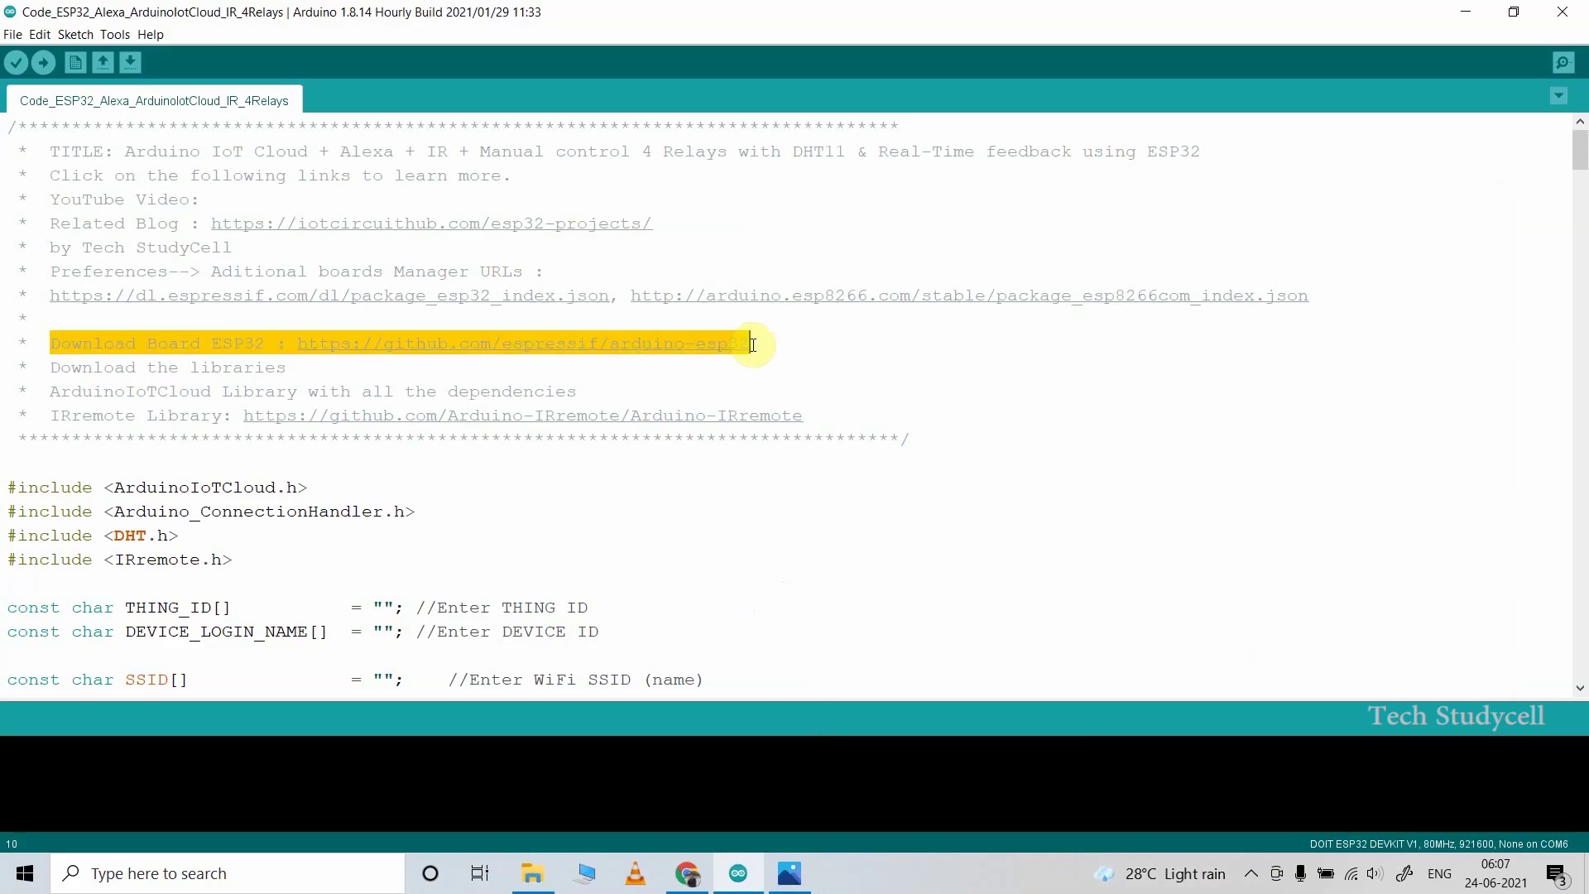
Step: Highlight the ArduinoIoTCloud library line in the sketch's header comments
left_click(240, 342)
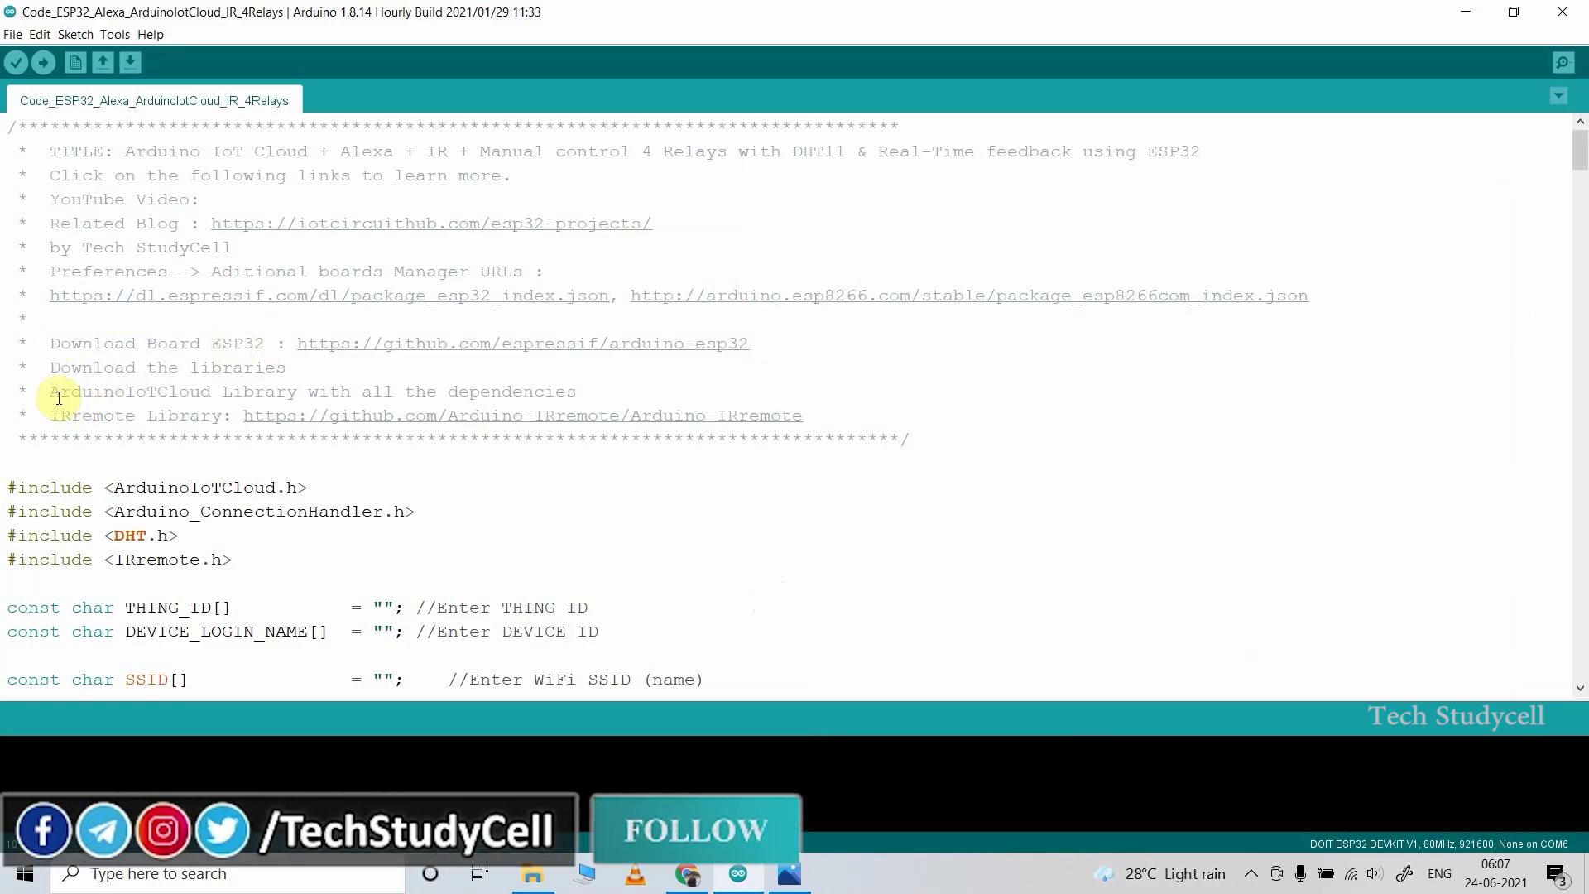
left_click_drag(50, 391, 824, 410)
left_click(837, 409)
left_click(439, 367)
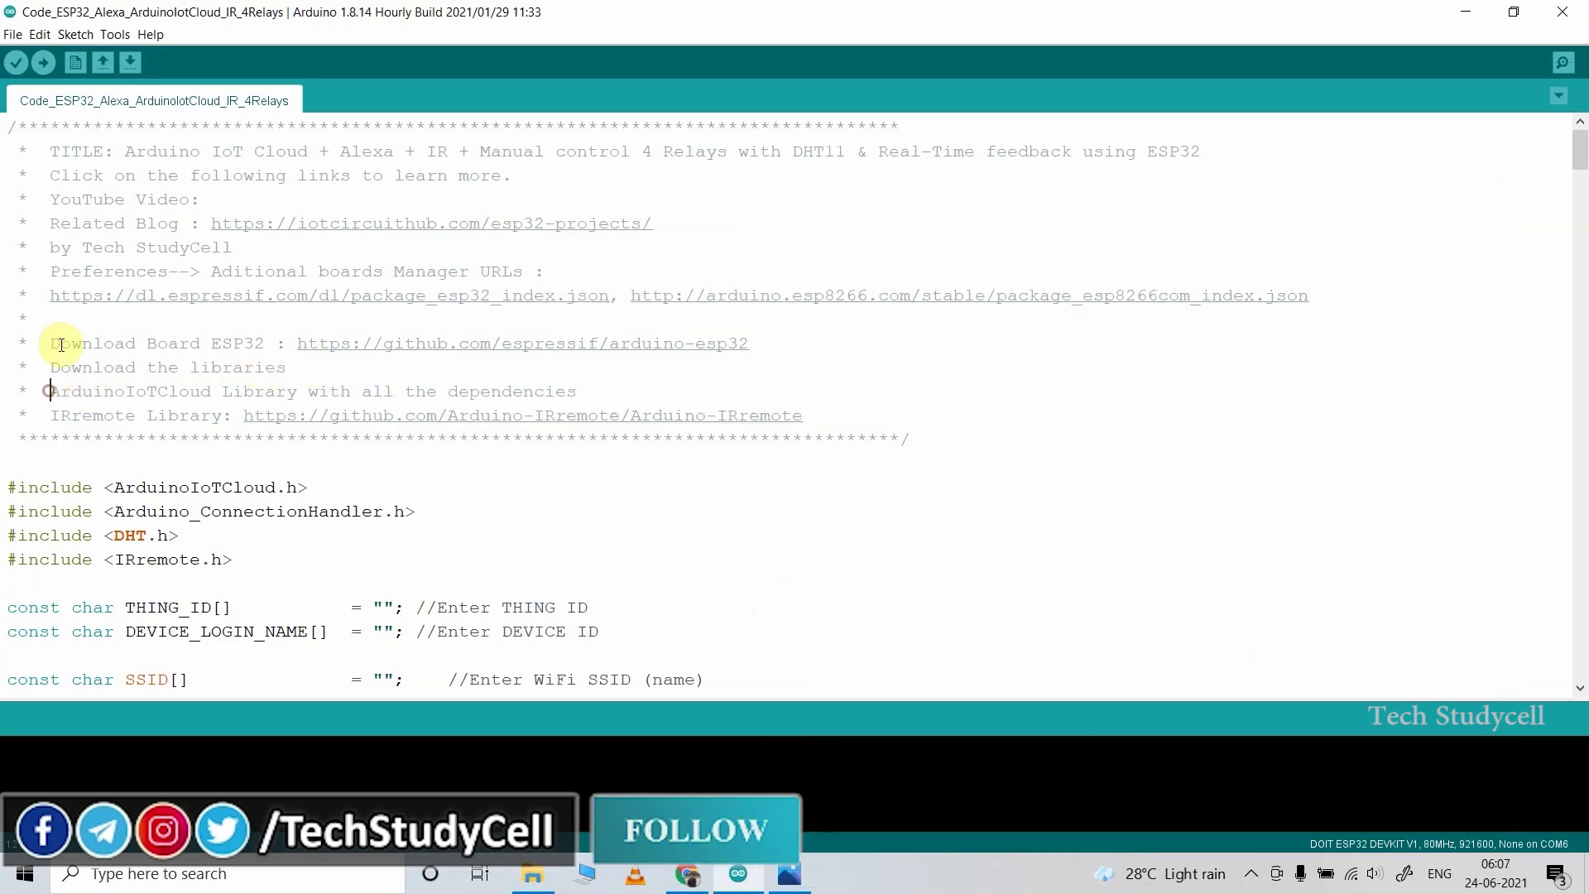
Step: Install ArduinoIoTCloud with all dependencies and IRremote 3.3.0 via Sketch > Include Library > Manage Libraries
left_click(73, 34)
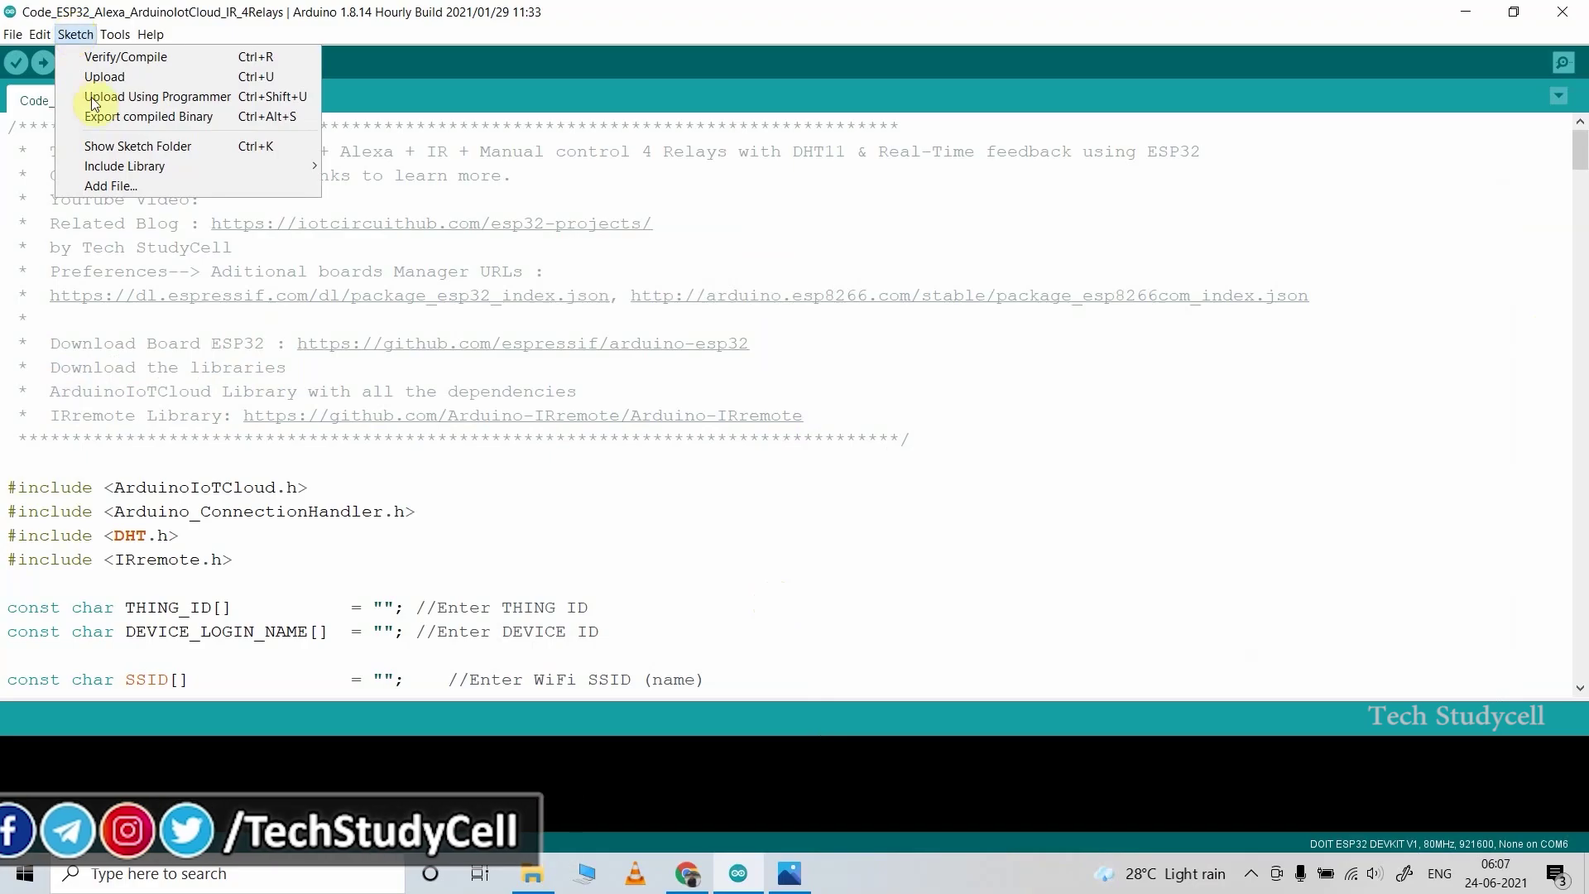
mouse_move(128, 169)
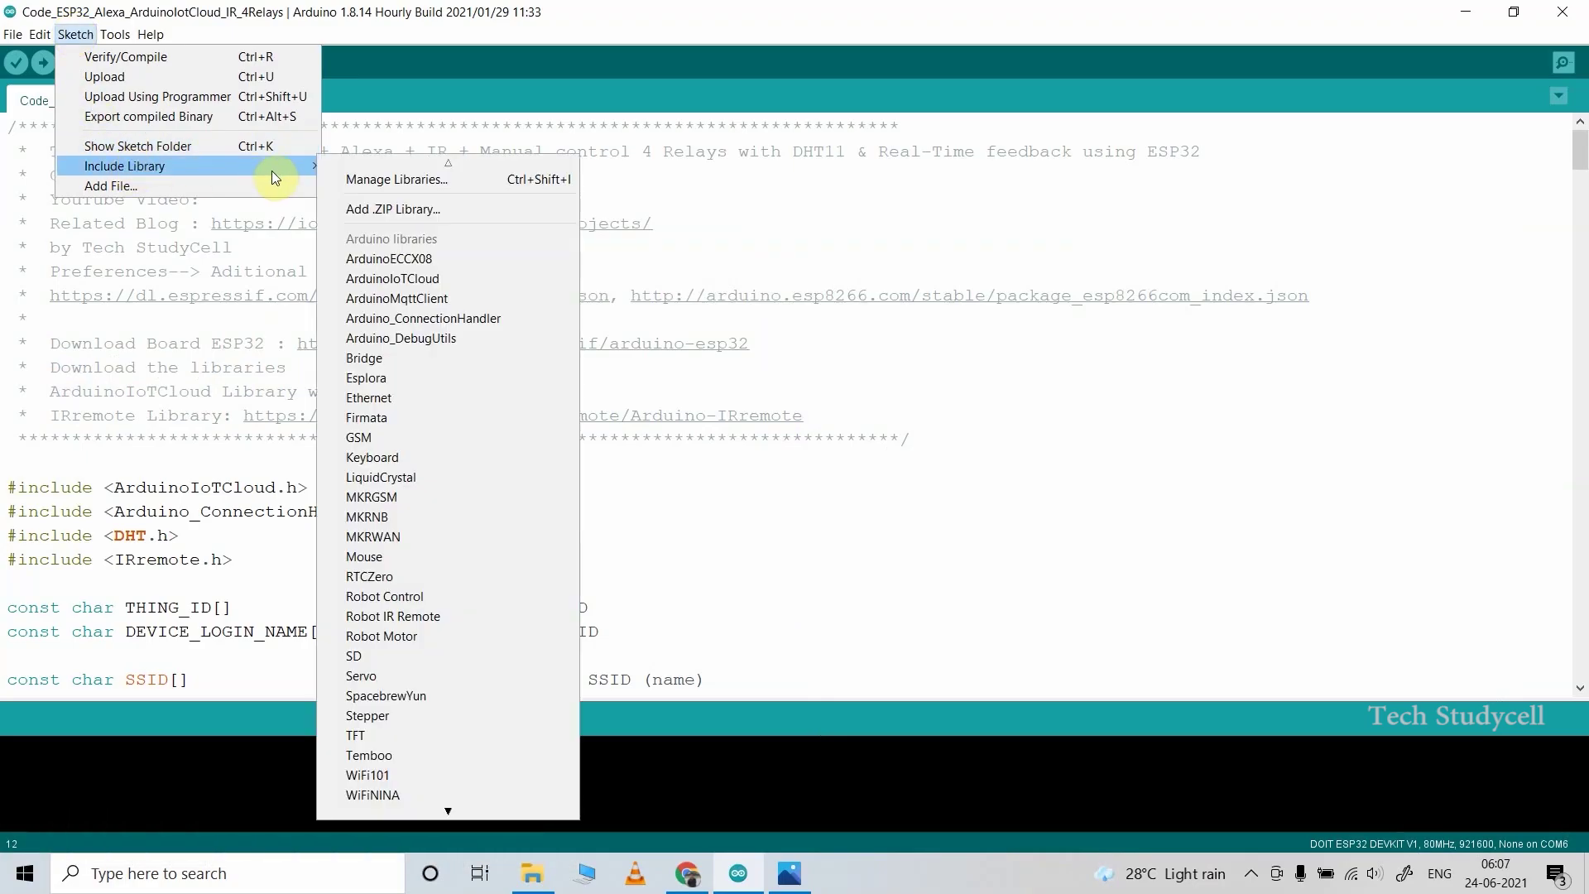
left_click(369, 180)
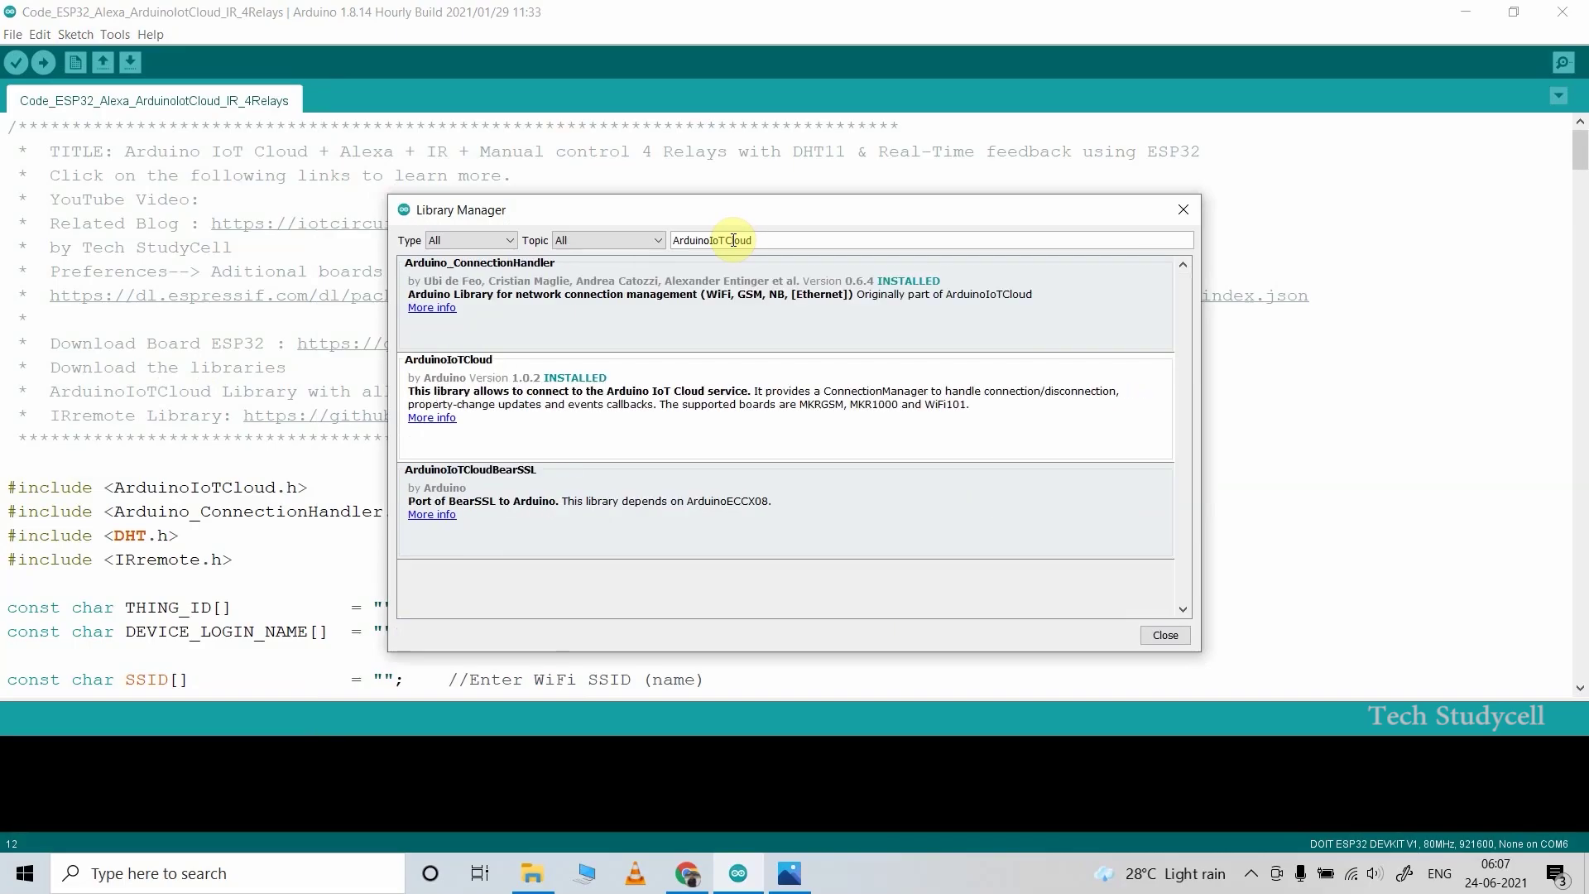
mouse_move(762, 404)
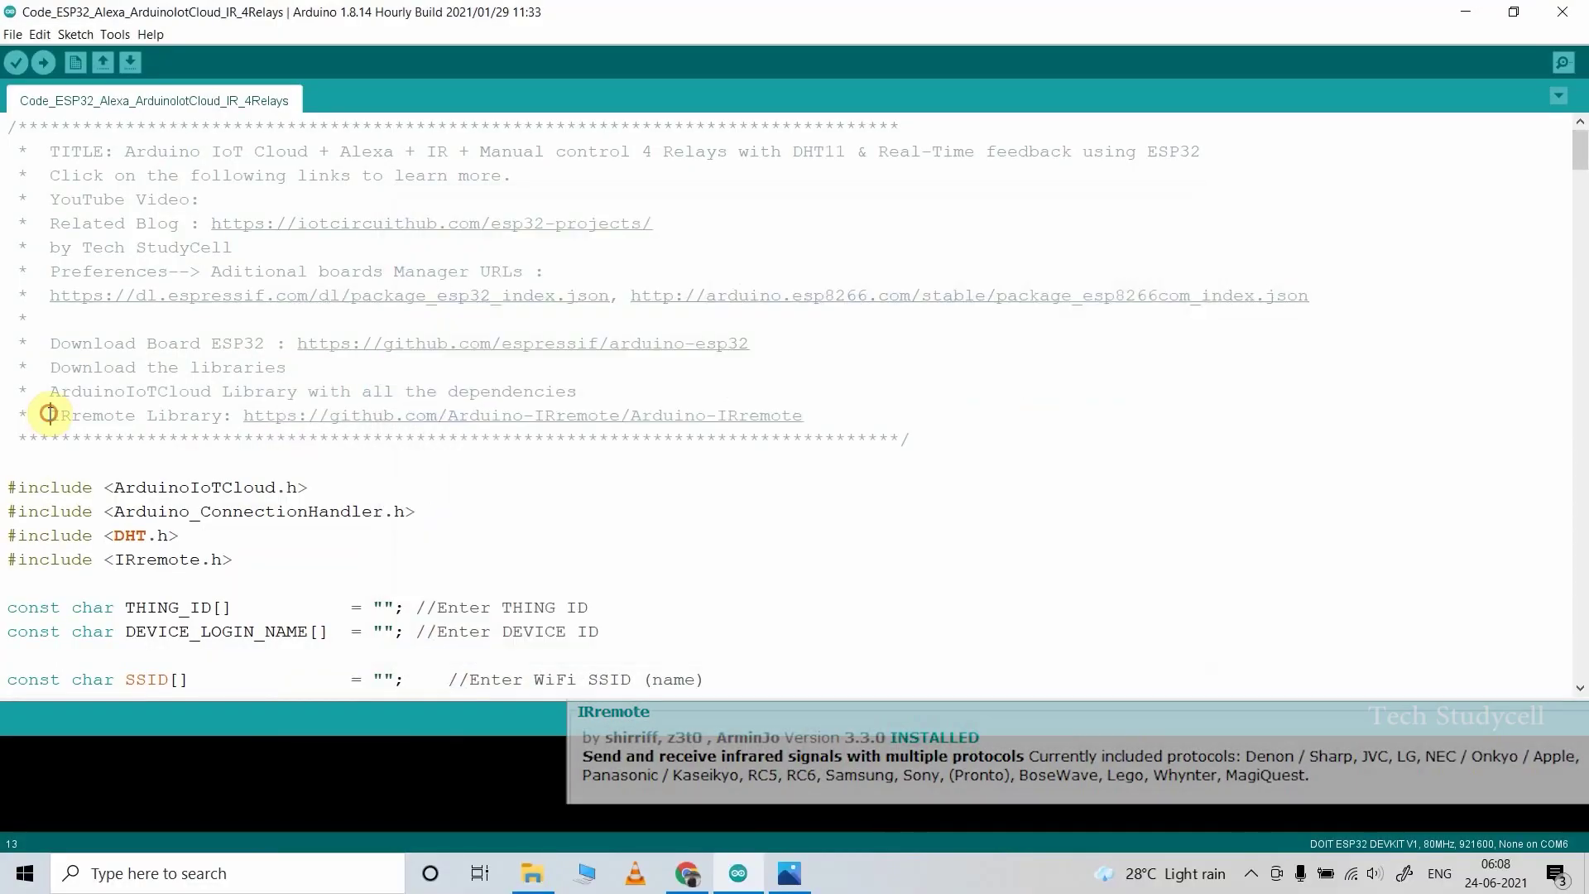
left_click_drag(48, 414, 136, 414)
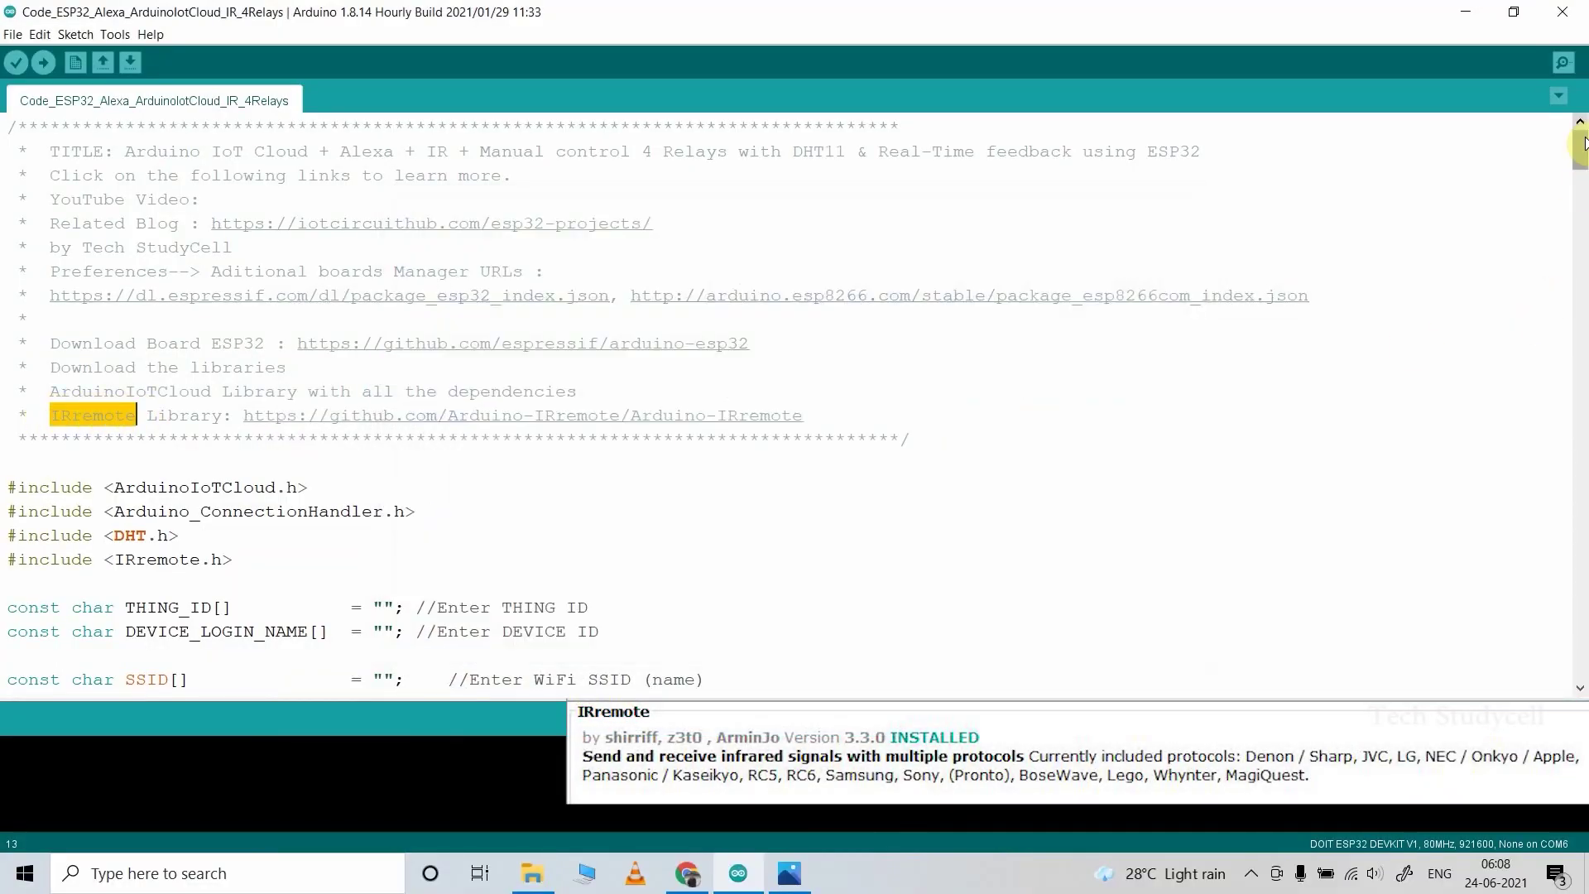
left_click_drag(1583, 141, 1583, 165)
left_click_drag(7, 284, 959, 411)
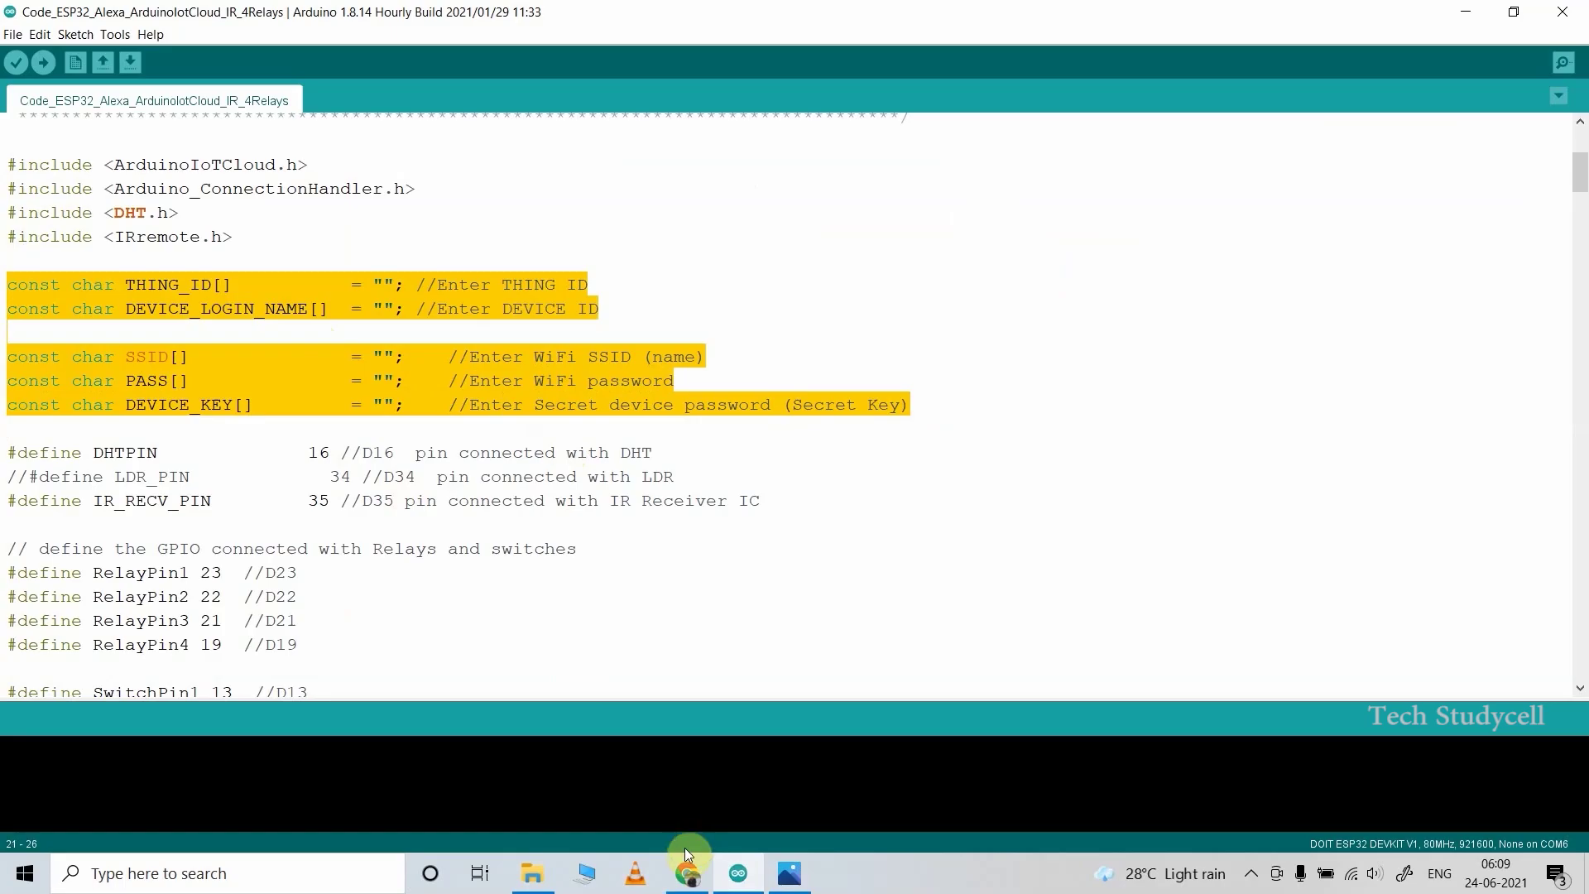
Step: Open the Arduino Device Secret Key PDF in Edge and copy the full Device ID
left_click(540, 884)
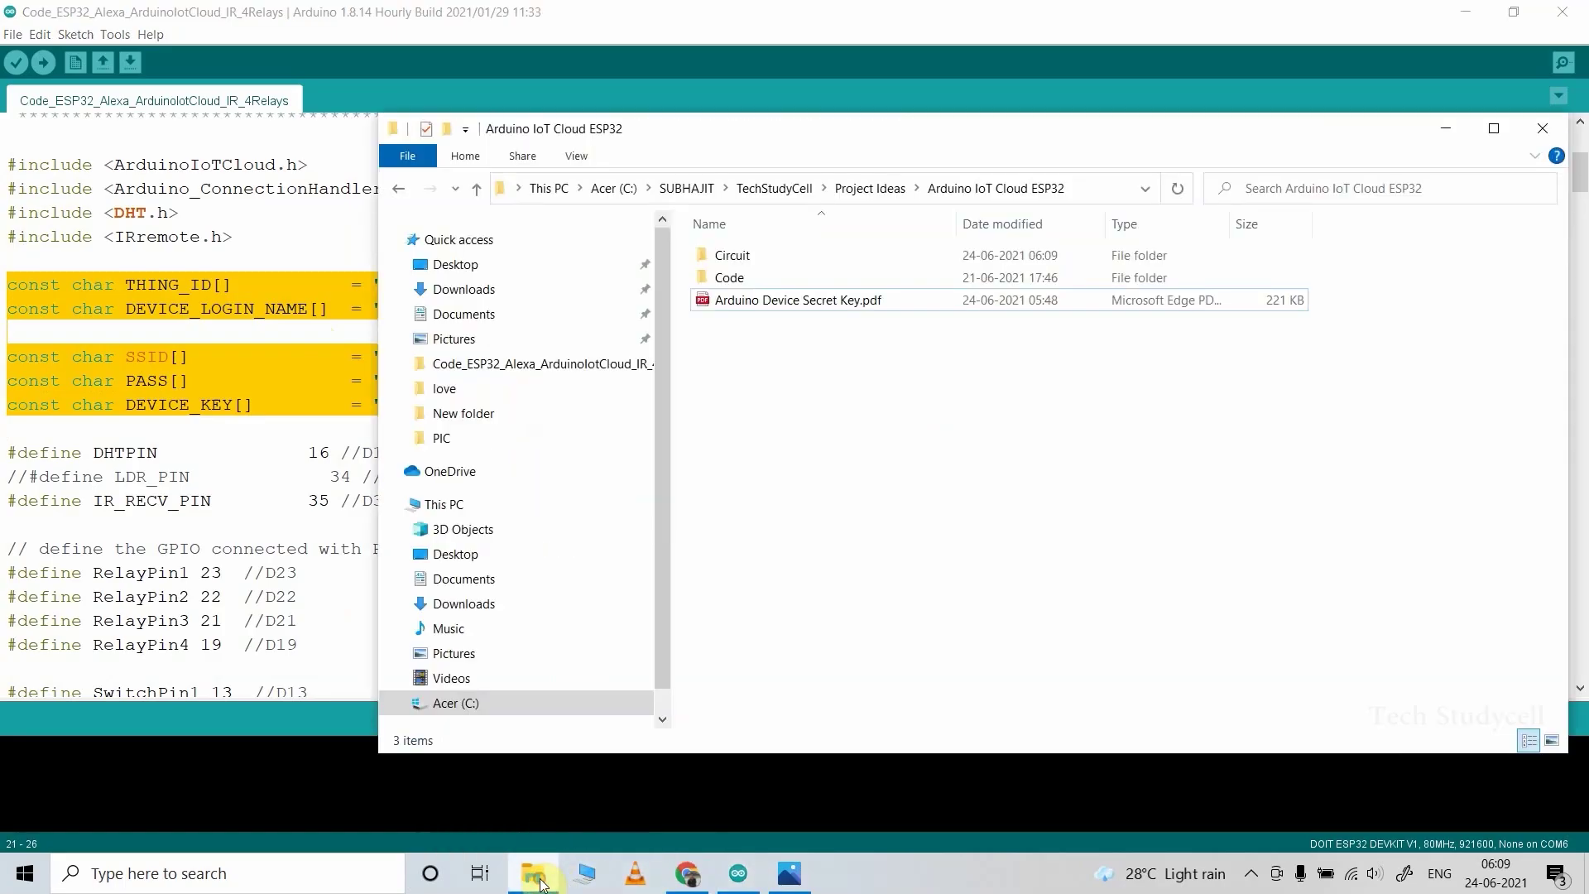
double_click(791, 302)
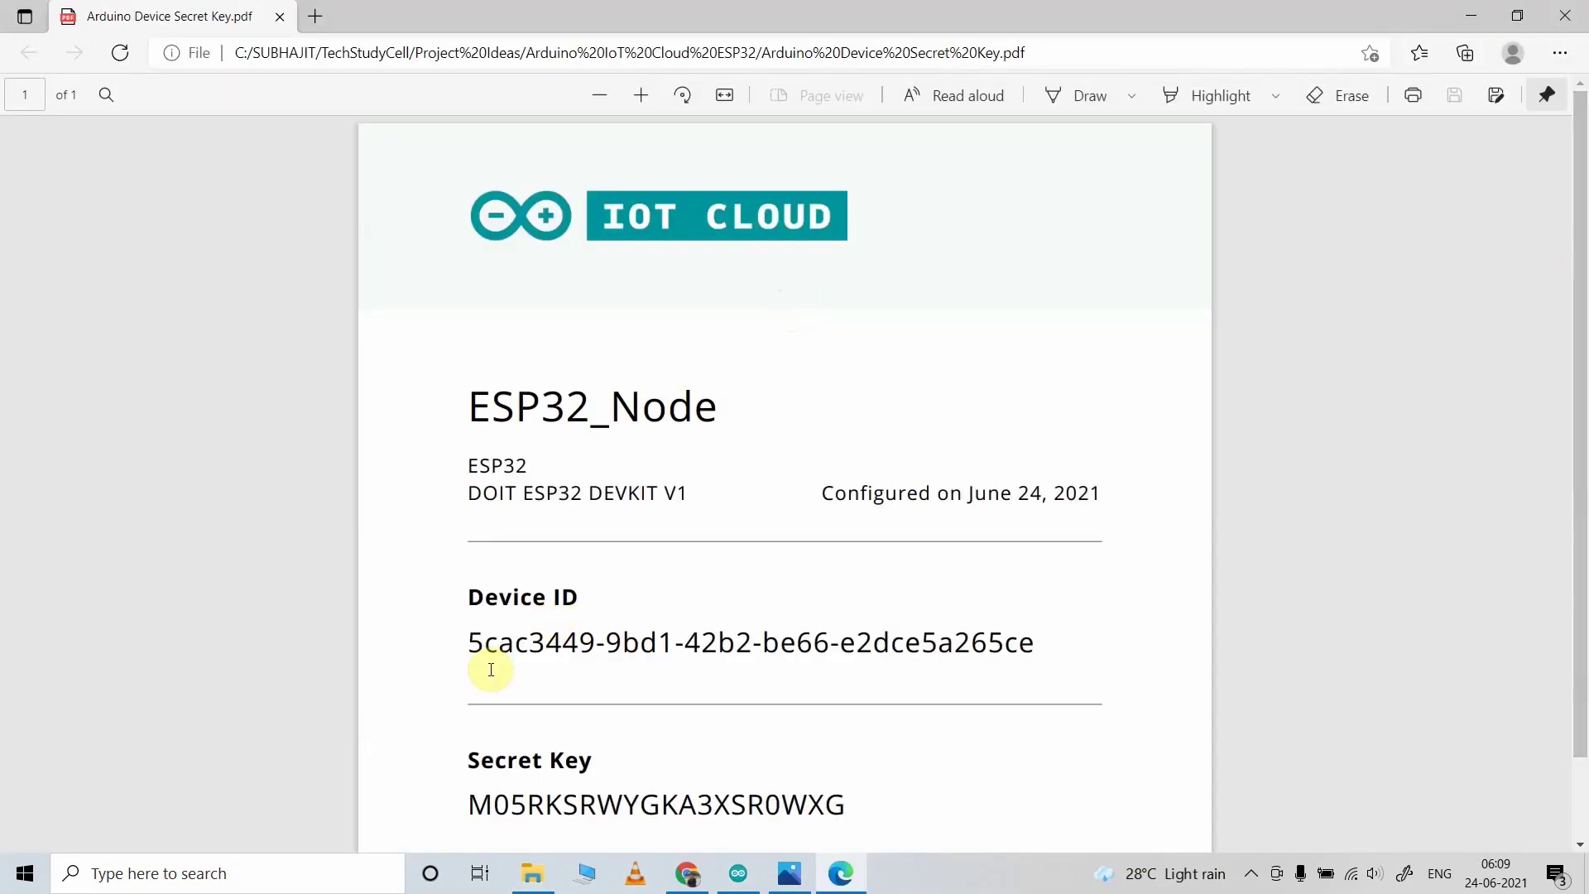
left_click_drag(469, 642, 1029, 645)
key("ctrl+c")
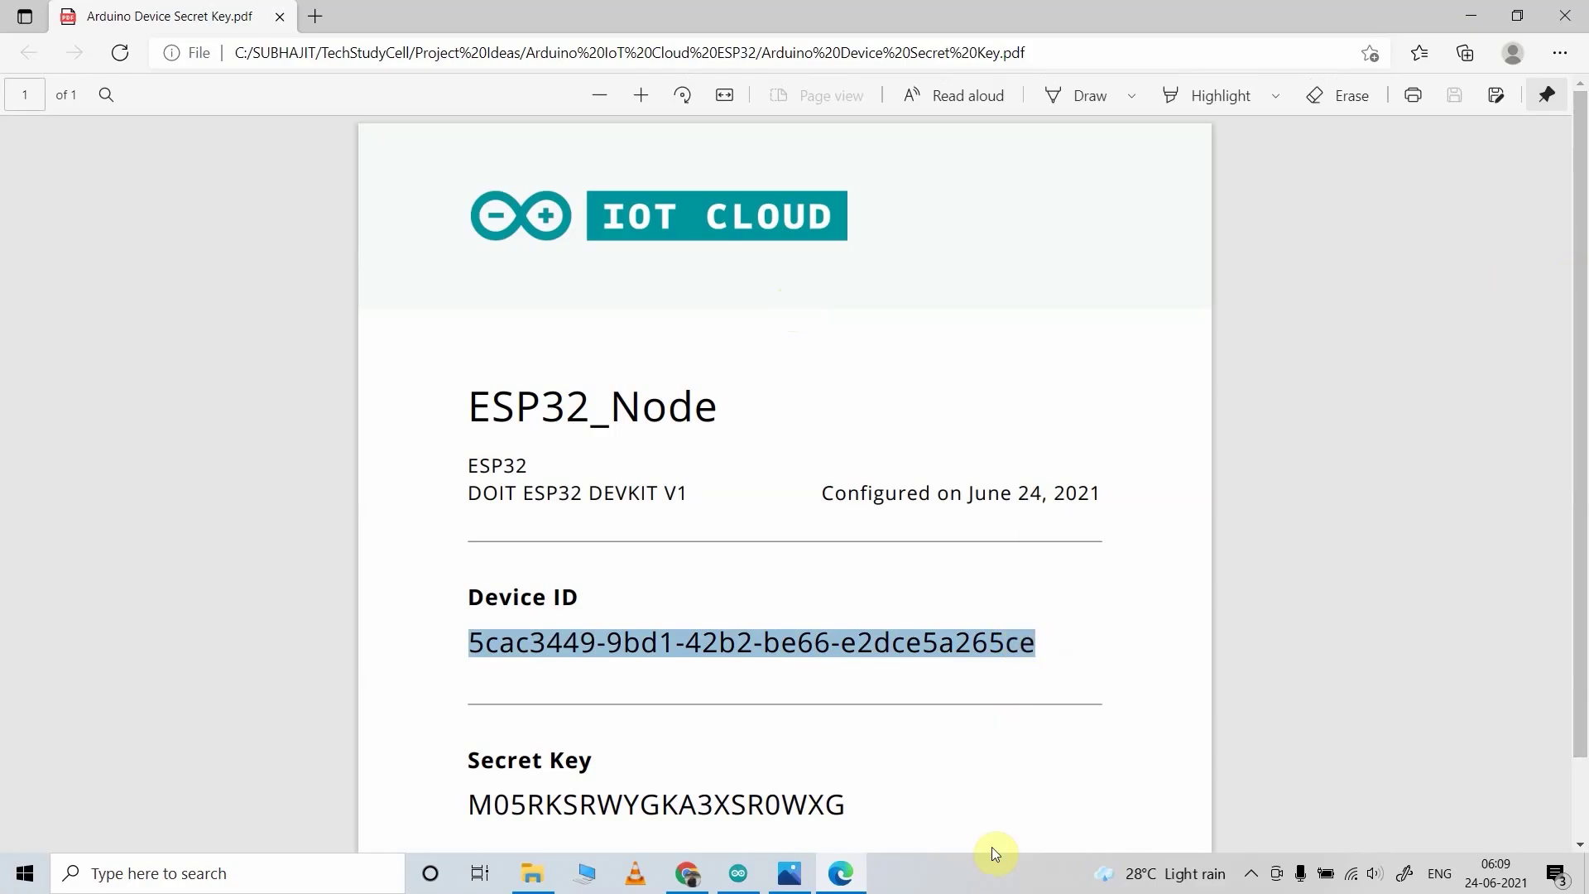
Step: Back in the Arduino IDE sketch, place the cursor inside the empty DEVICE_LOGIN_NAME quotes
left_click(739, 873)
left_click(388, 309)
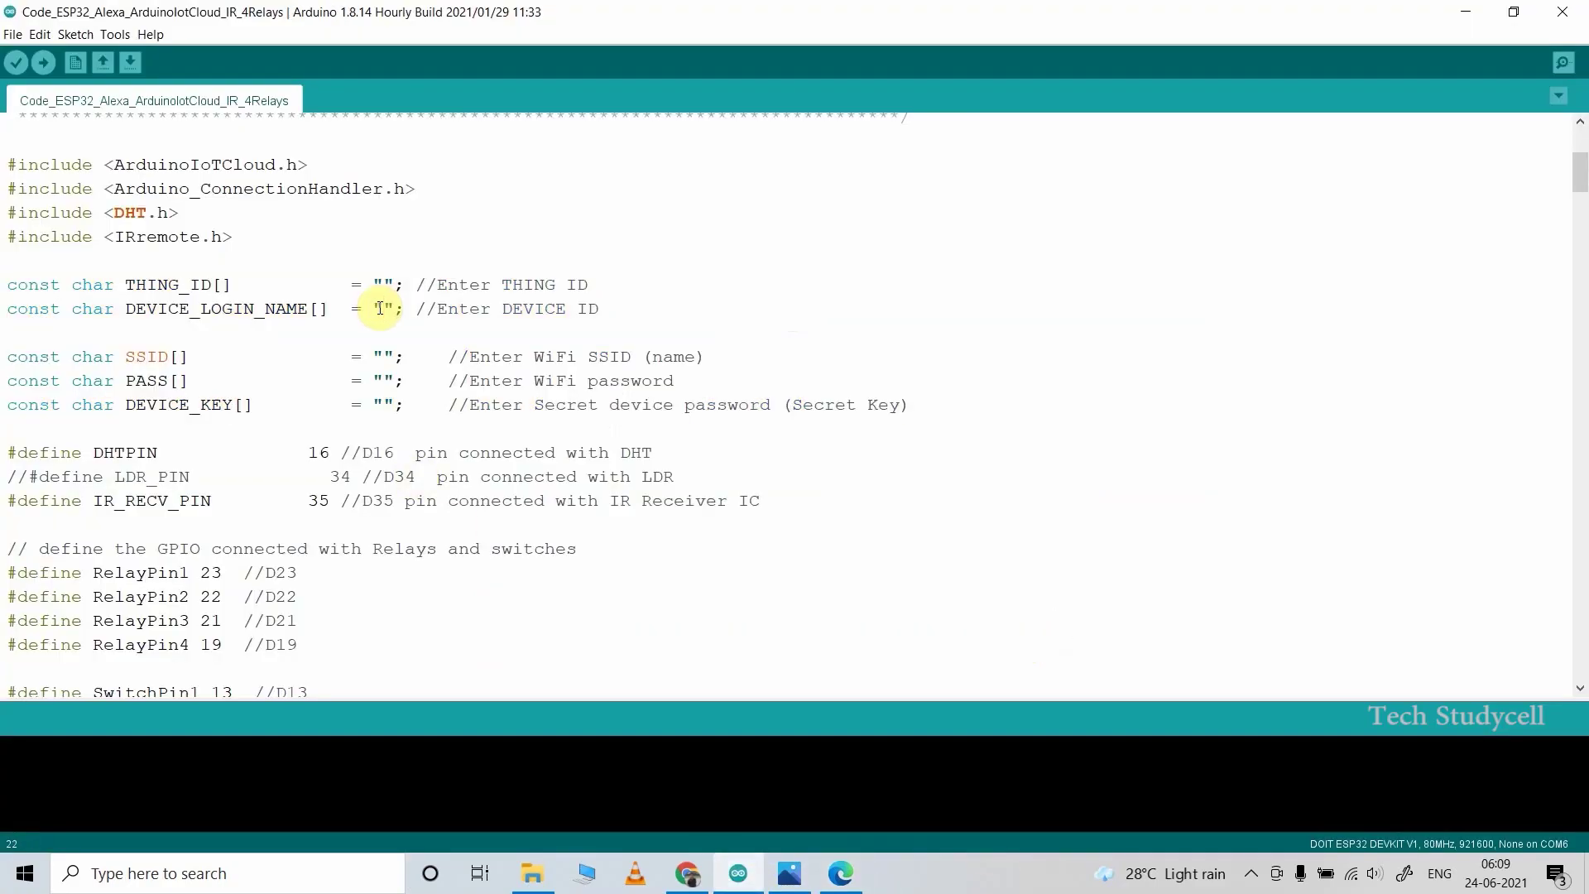
left_click_drag(398, 308, 600, 309)
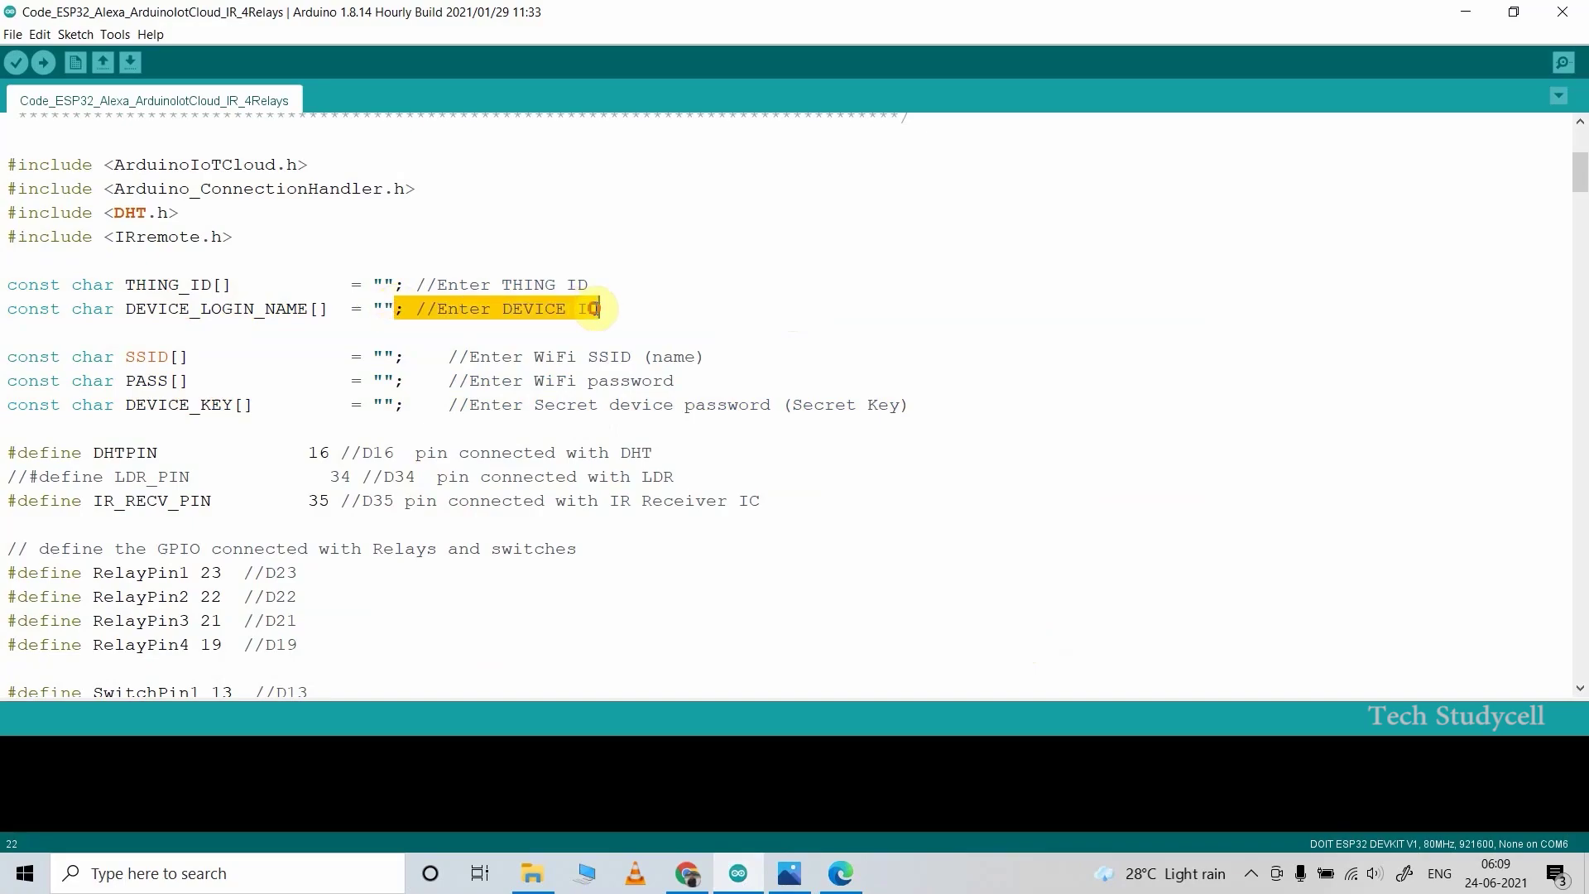
left_click(387, 310)
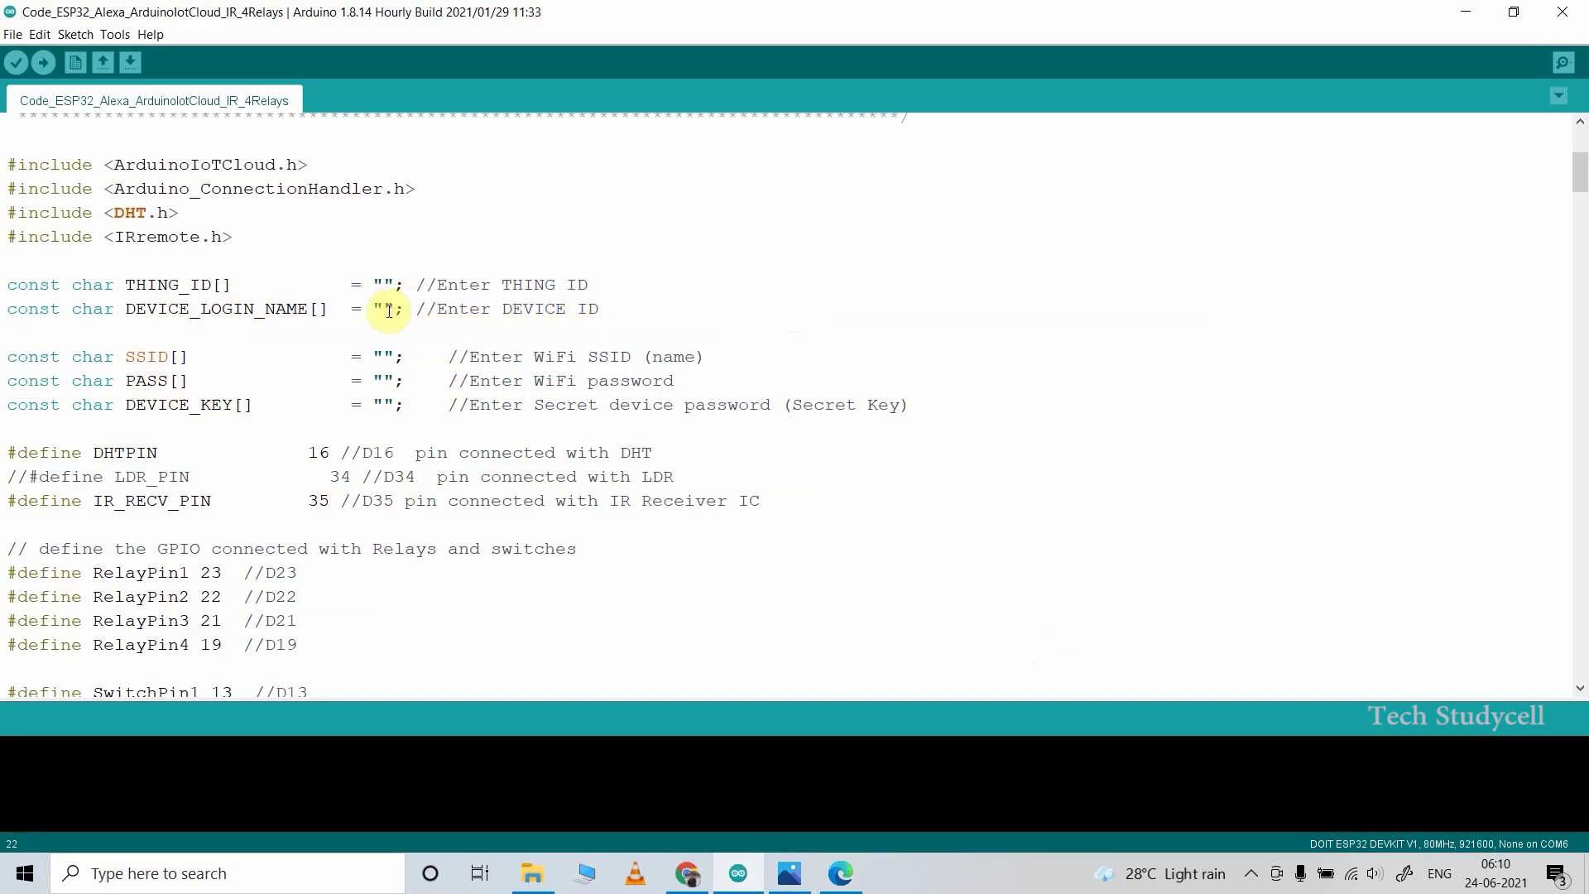